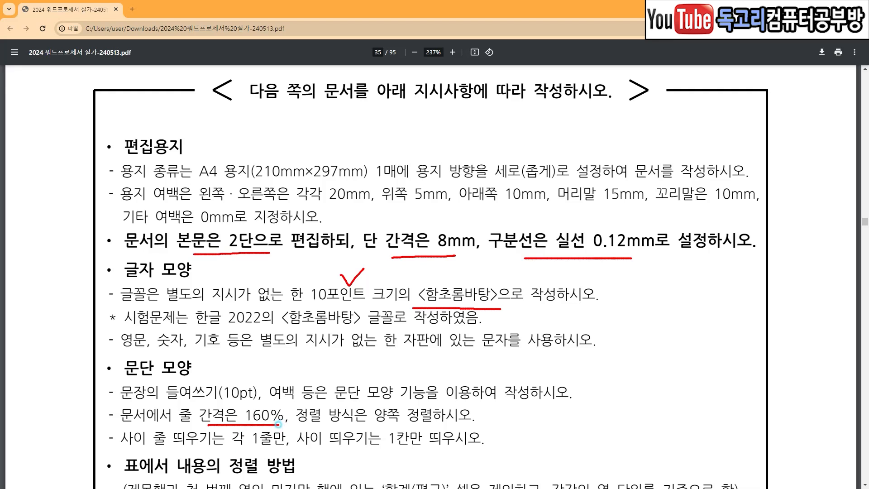
# Start the A4 portrait page setup by setting the top margin to 5 mm and the header margin to 15 mm.
pyautogui.moveTo(384, 424); pyautogui.dragTo(455, 424)
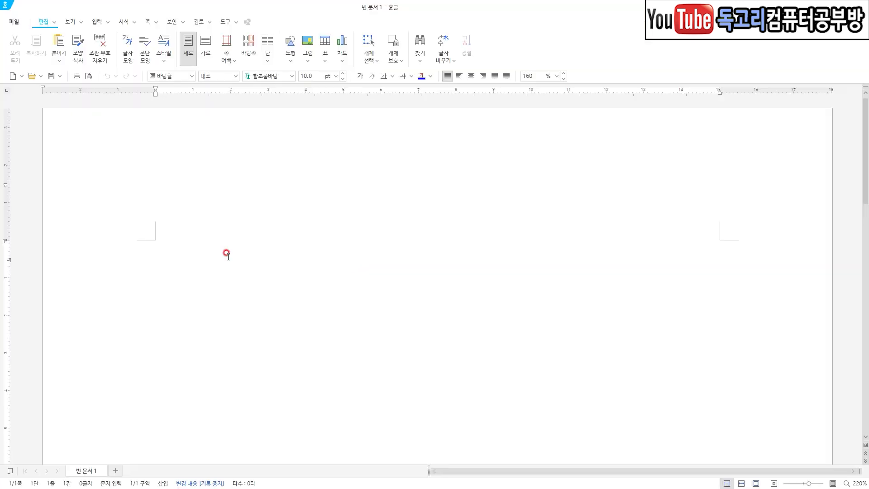
pyautogui.press('F7')
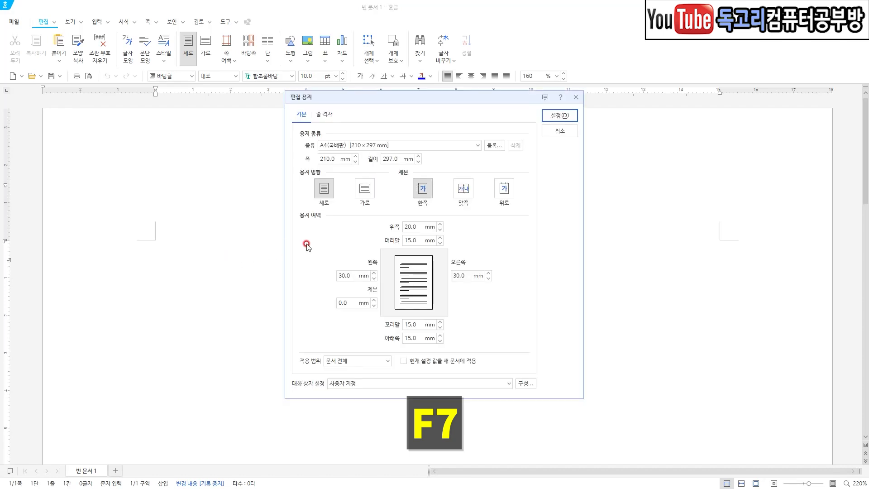
pyautogui.moveTo(362, 133); pyautogui.dragTo(344, 147)
pyautogui.moveTo(343, 186); pyautogui.dragTo(317, 218)
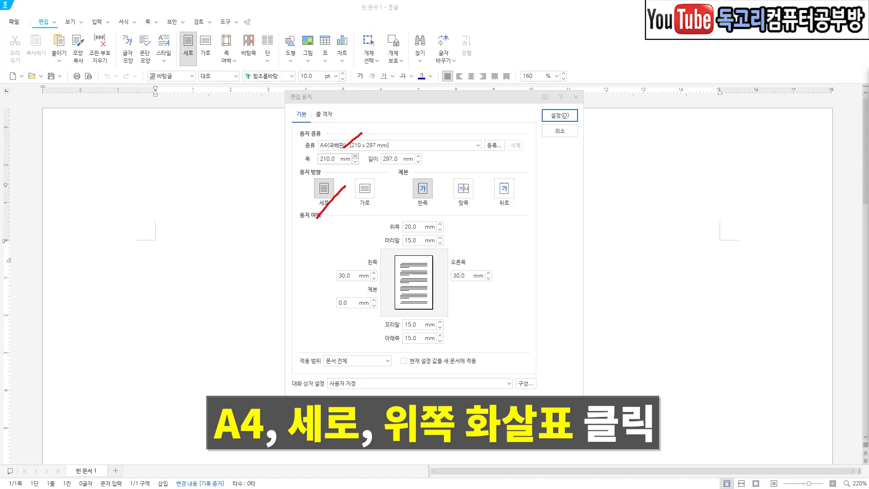
pyautogui.moveTo(446, 234)
pyautogui.mouseDown()
pyautogui.moveTo(439, 216)
pyautogui.moveTo(443, 237)
pyautogui.mouseUp()
pyautogui.click(439, 224)
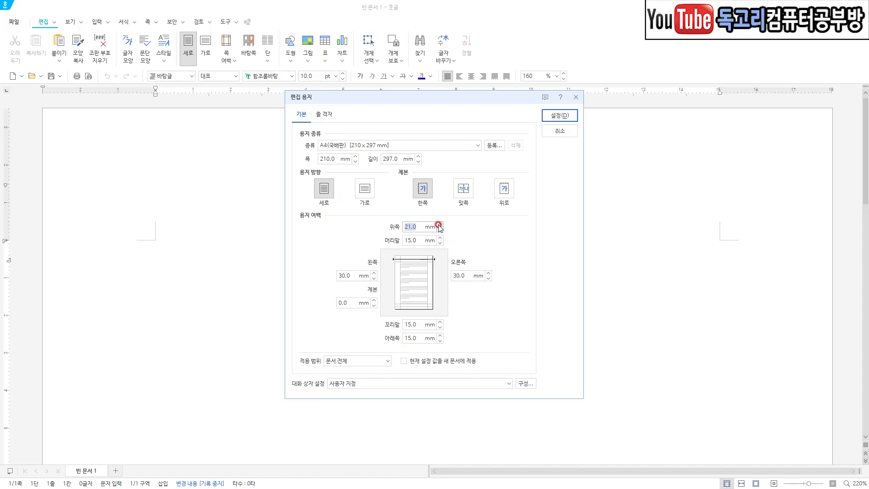
pyautogui.write('5')
pyautogui.press('Tab')
pyautogui.write('15')
pyautogui.press('Tab')
# Set the left margin to 20 mm, the binding margin to 0 mm and the right margin to 20 mm.
pyautogui.write('20')
pyautogui.press('Tab')
pyautogui.write('0')
pyautogui.press('Tab')
pyautogui.write('20')
pyautogui.press('Tab')
# Set the footer and bottom margins to 10 mm each and apply the page setup.
pyautogui.write('1')
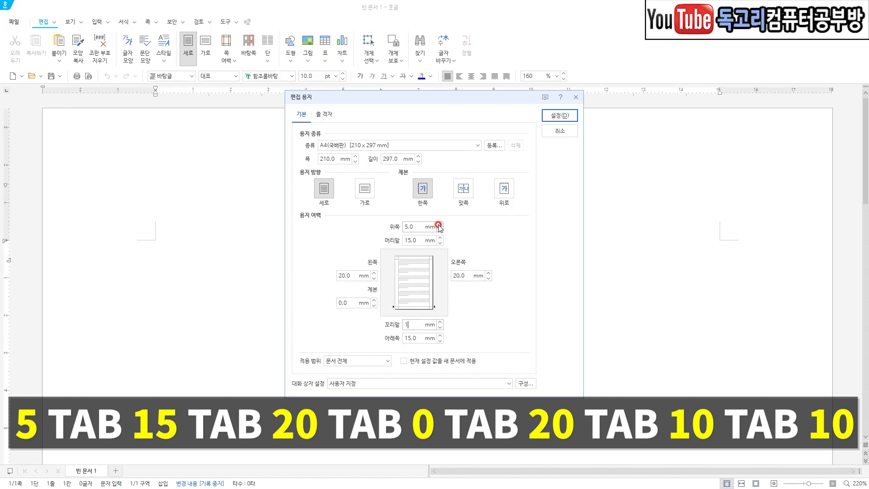
pyautogui.press('Tab')
pyautogui.write('10')
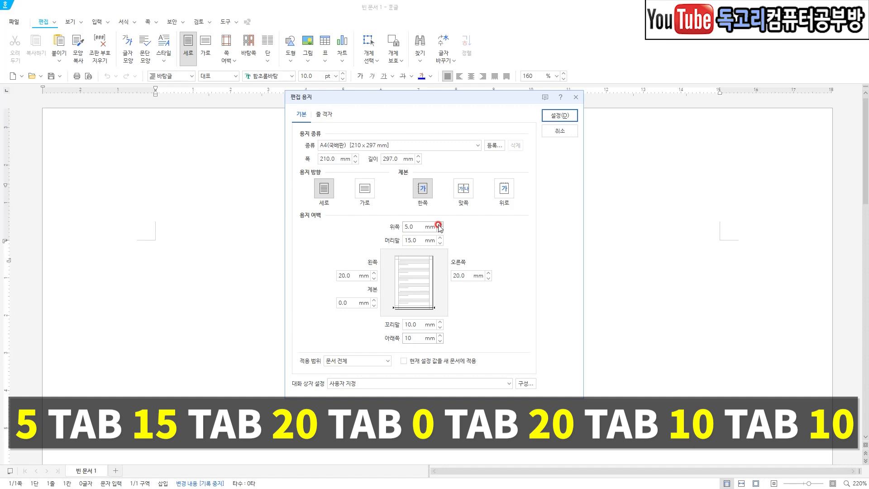
pyautogui.hotkey('ctrl', '2')
pyautogui.moveTo(427, 221)
pyautogui.mouseDown()
pyautogui.moveTo(411, 252)
pyautogui.moveTo(362, 281)
pyautogui.moveTo(347, 321)
pyautogui.mouseUp()
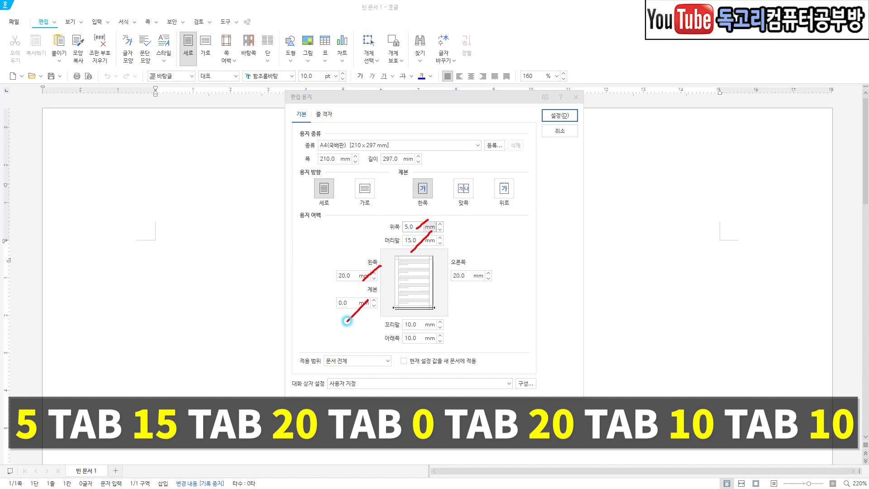
pyautogui.moveTo(493, 266); pyautogui.dragTo(478, 282)
pyautogui.moveTo(437, 314); pyautogui.dragTo(405, 354)
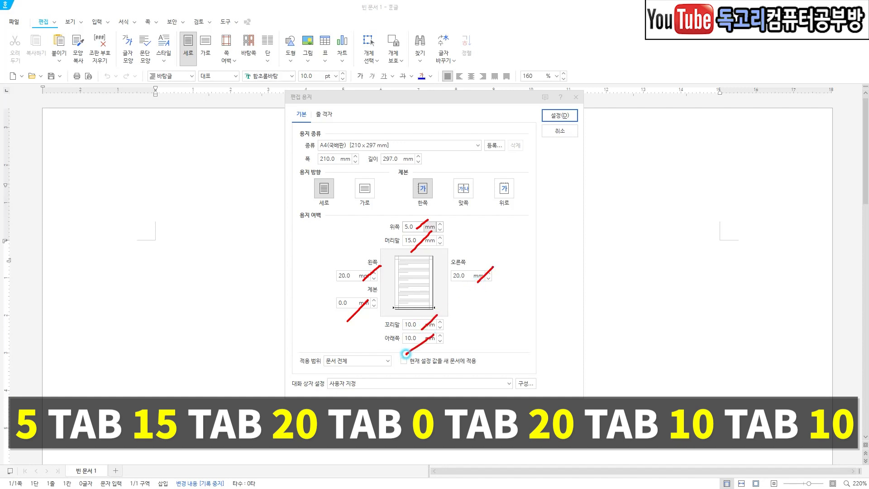
pyautogui.moveTo(571, 130)
pyautogui.mouseDown()
pyautogui.moveTo(556, 93)
pyautogui.moveTo(559, 144)
pyautogui.mouseUp()
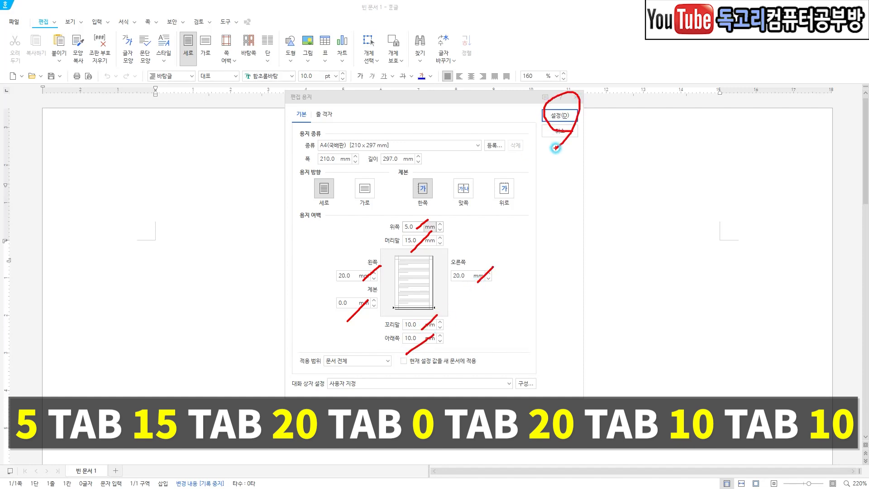
pyautogui.click(559, 116)
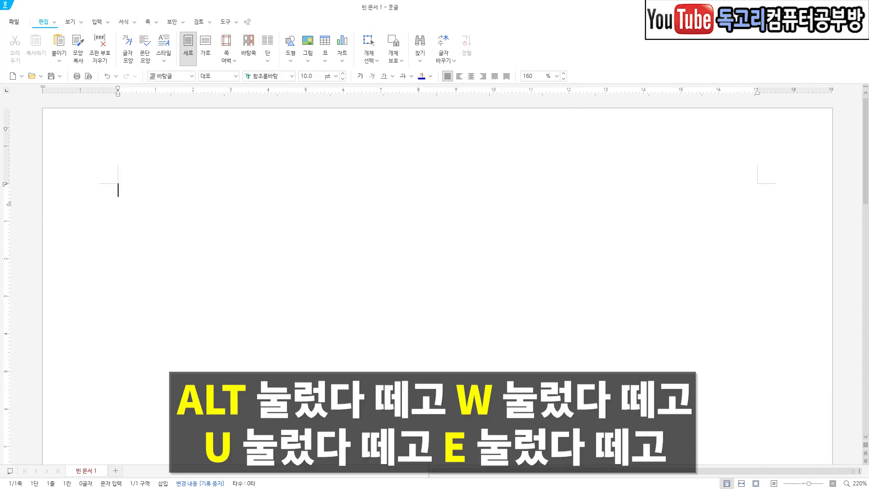
# Format the whole document in two equal columns with 8 mm spacing and a solid 0.12 mm divider line.
pyautogui.press('alt')
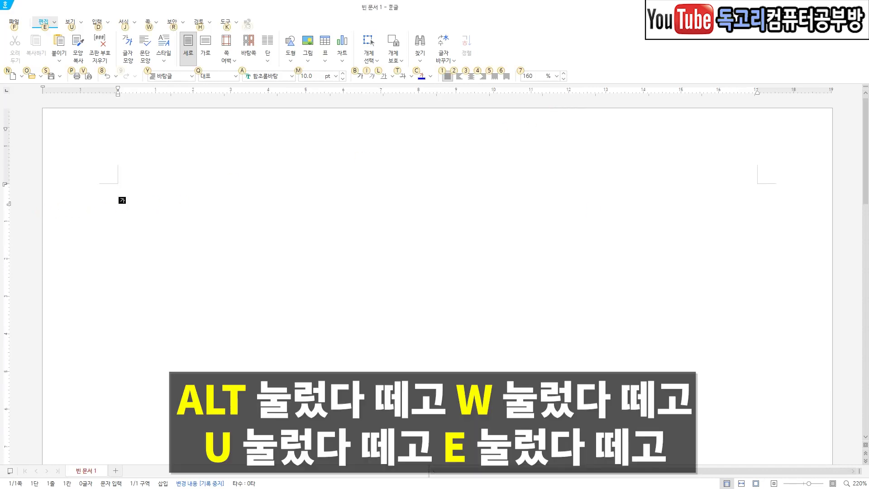
pyautogui.press('w')
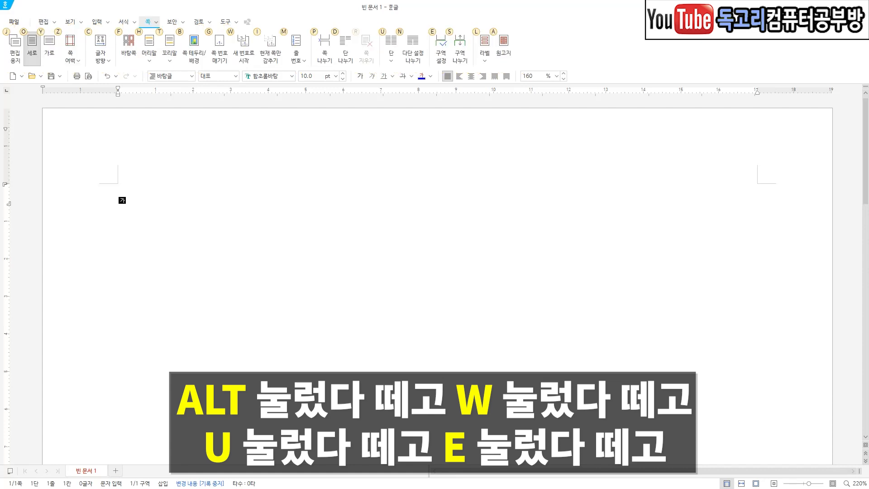
pyautogui.press('u')
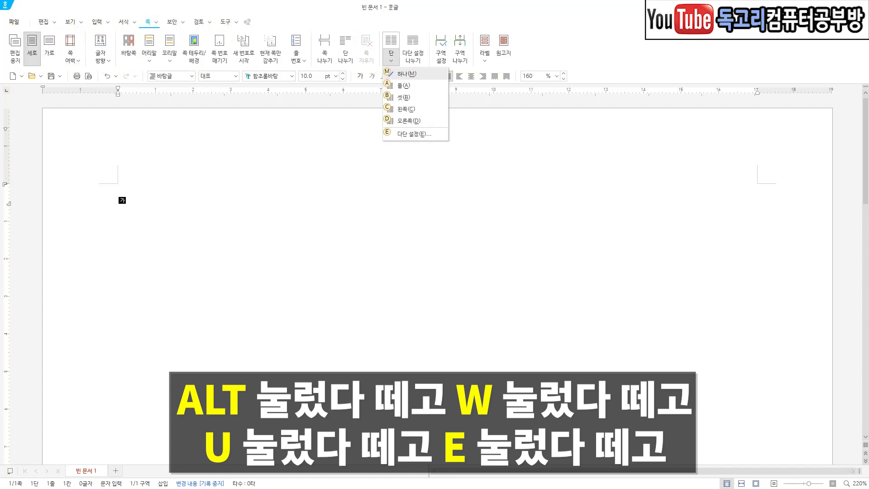
pyautogui.press('e')
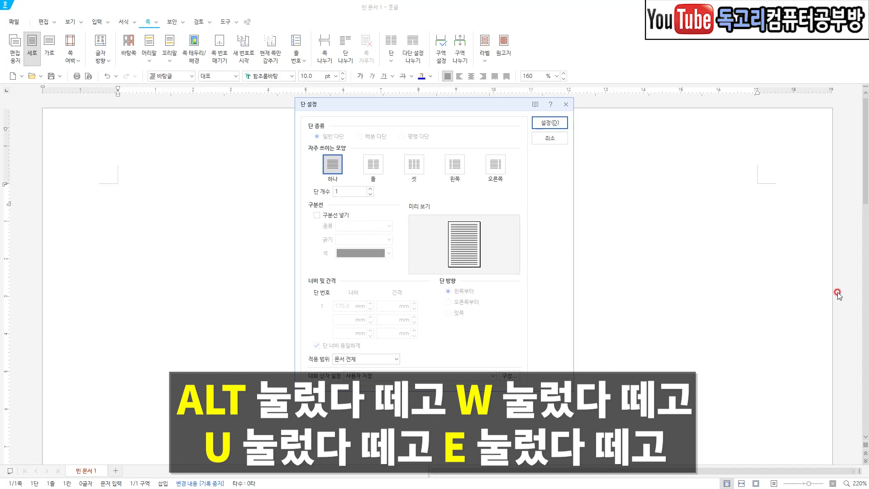
pyautogui.click(373, 165)
pyautogui.click(339, 215)
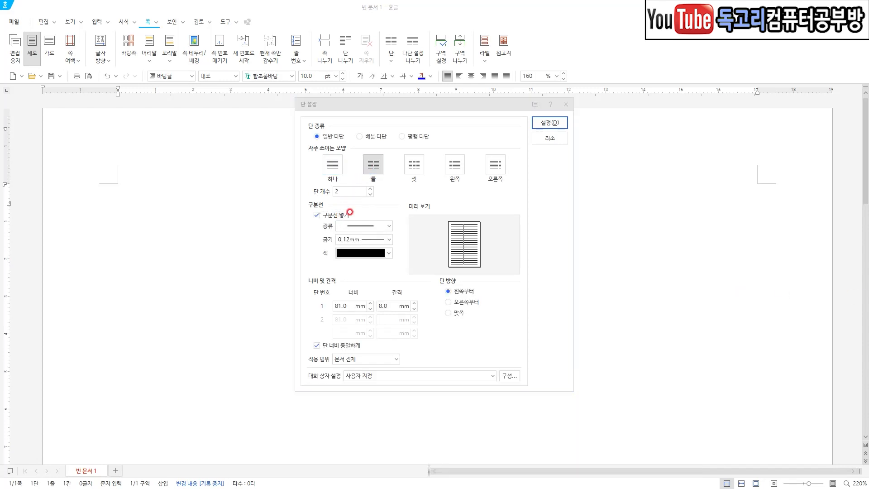
pyautogui.moveTo(340, 245); pyautogui.dragTo(368, 244)
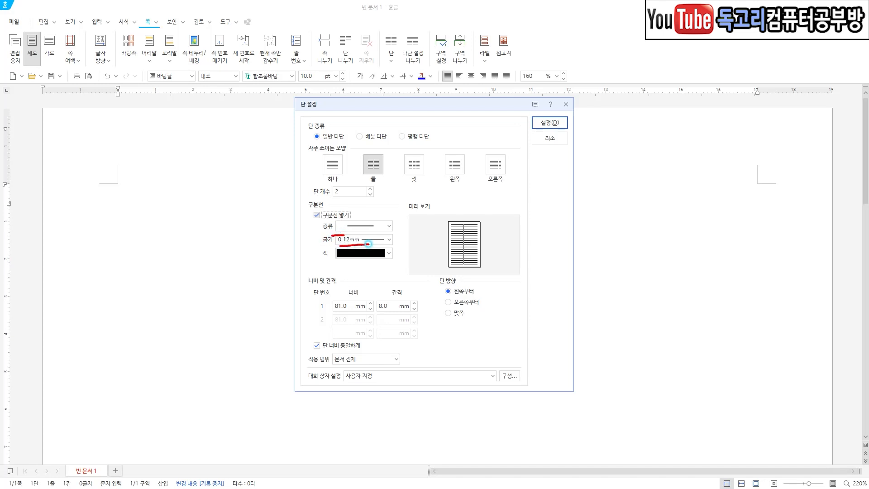
pyautogui.moveTo(420, 297); pyautogui.dragTo(383, 321)
pyautogui.moveTo(571, 141)
pyautogui.mouseDown()
pyautogui.moveTo(533, 128)
pyautogui.moveTo(579, 121)
pyautogui.moveTo(563, 144)
pyautogui.mouseUp()
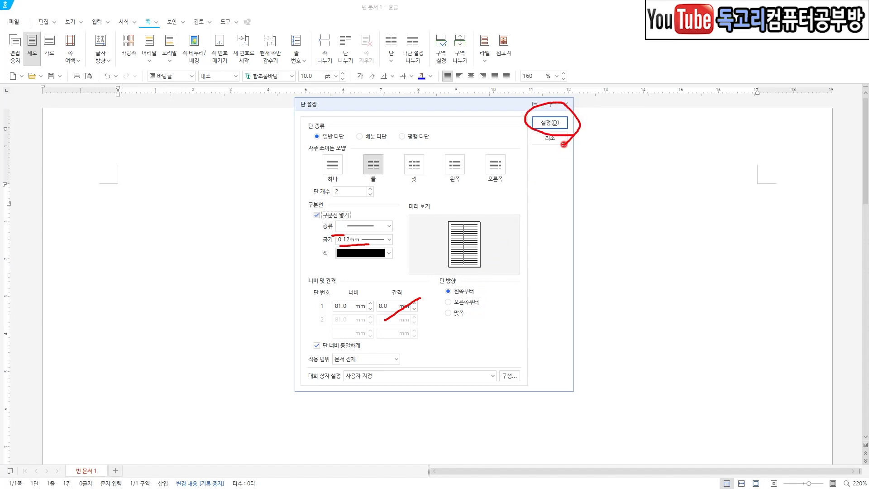
pyautogui.press('Return')
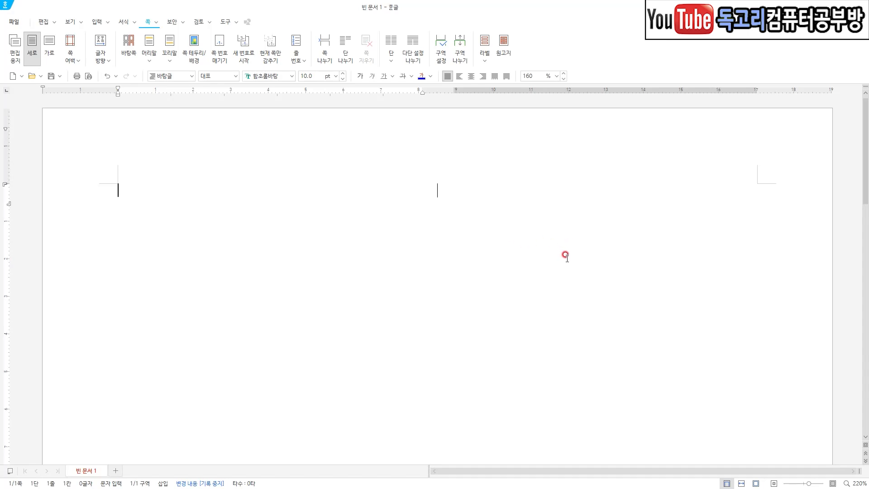
pyautogui.press('Hangul')
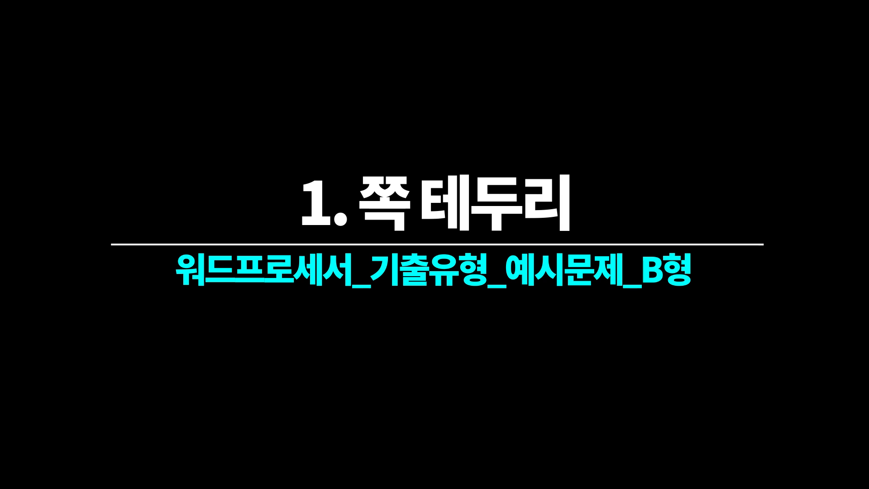
# Add a solid 0.12 mm page border on all four sides, positioned relative to the page margins with 5 mm offsets.
pyautogui.moveTo(69, 144)
pyautogui.mouseDown()
pyautogui.moveTo(79, 160)
pyautogui.moveTo(95, 132)
pyautogui.mouseUp()
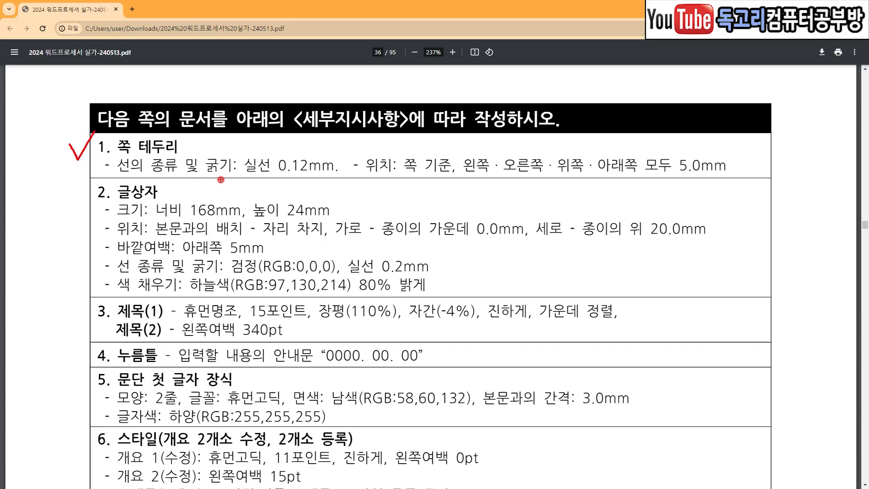
pyautogui.moveTo(196, 178); pyautogui.dragTo(317, 181)
pyautogui.moveTo(416, 187)
pyautogui.mouseDown()
pyautogui.moveTo(724, 190)
pyautogui.moveTo(674, 134)
pyautogui.moveTo(652, 181)
pyautogui.mouseUp()
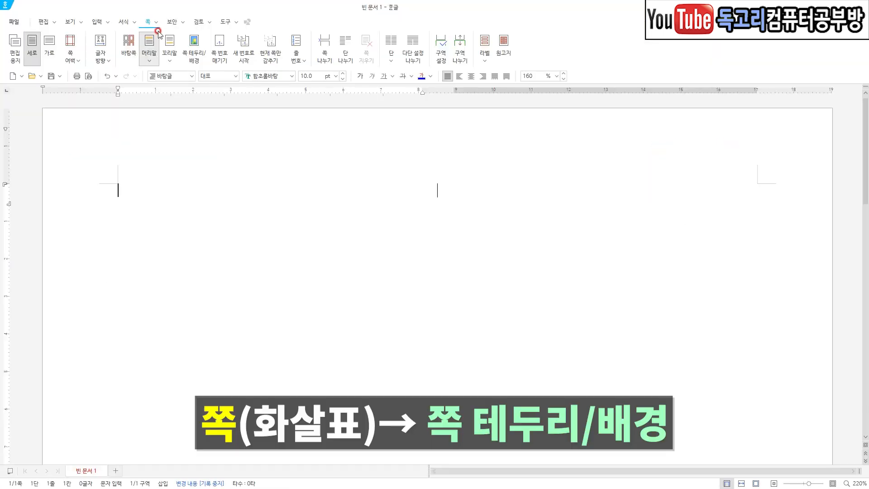
pyautogui.click(159, 24)
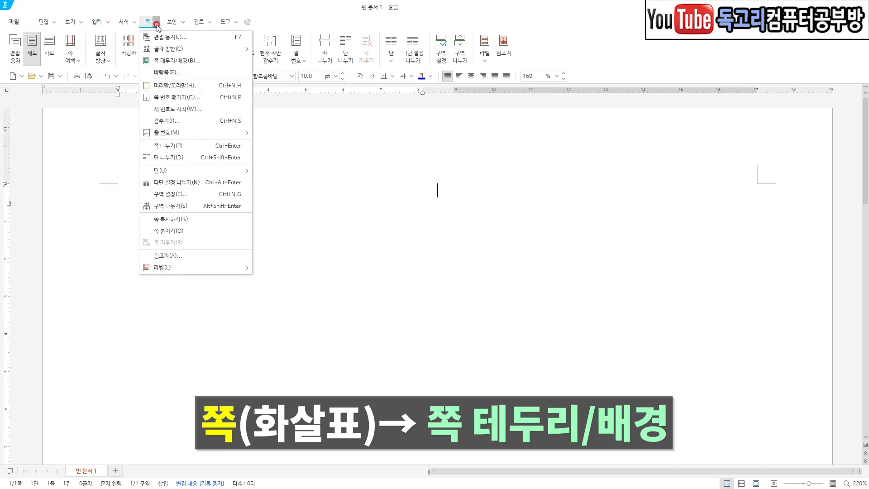
pyautogui.click(182, 61)
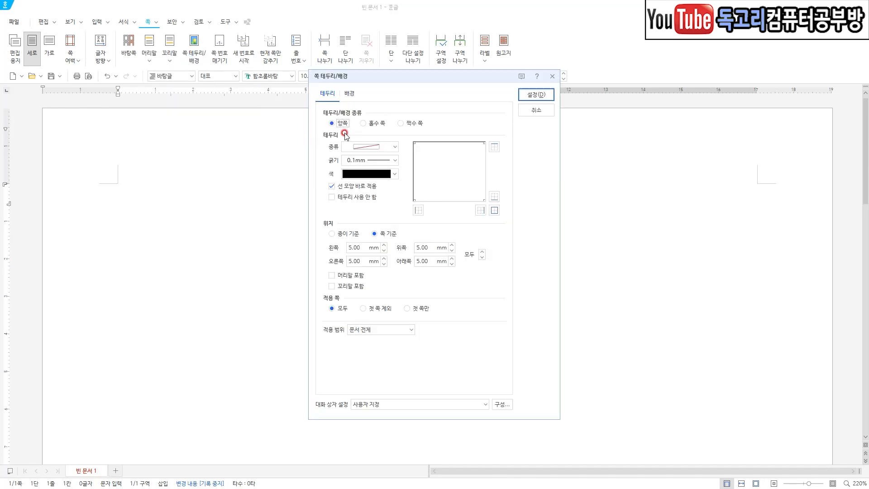
pyautogui.click(378, 147)
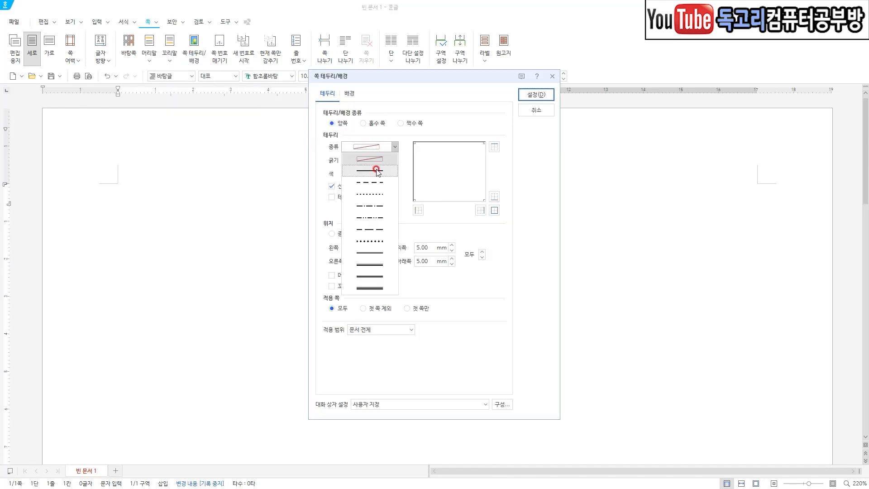
pyautogui.click(377, 171)
pyautogui.click(374, 161)
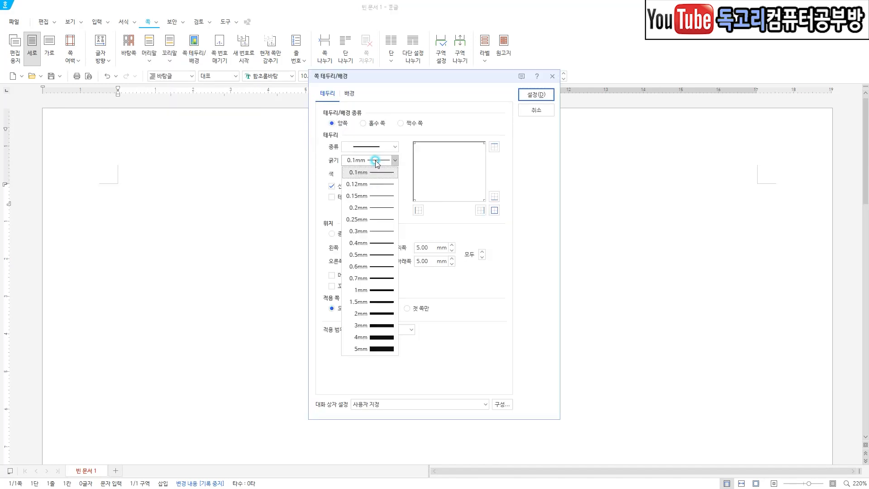
pyautogui.click(374, 184)
pyautogui.click(494, 211)
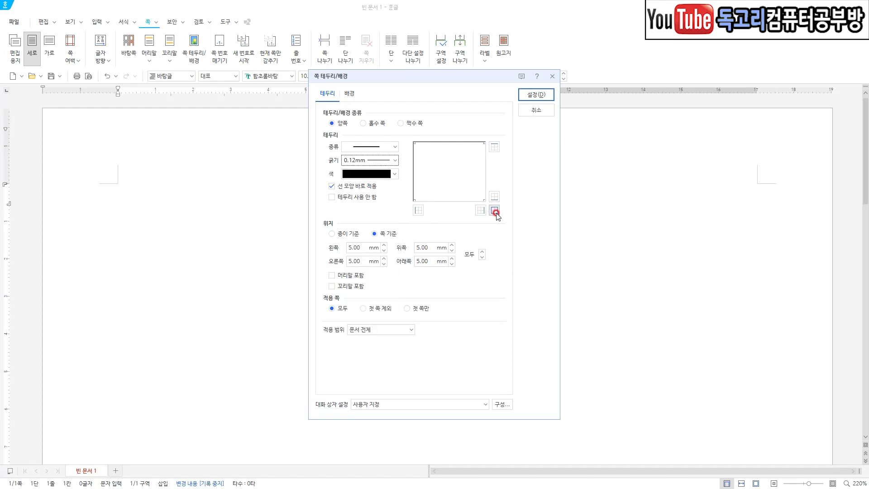
pyautogui.click(494, 210)
pyautogui.moveTo(320, 239)
pyautogui.mouseDown()
pyautogui.moveTo(323, 268)
pyautogui.moveTo(425, 276)
pyautogui.moveTo(450, 236)
pyautogui.moveTo(406, 231)
pyautogui.mouseUp()
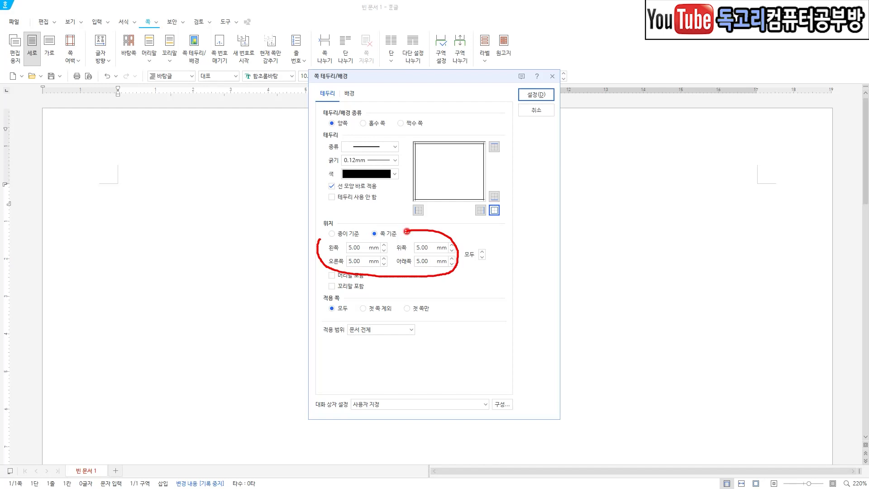
pyautogui.moveTo(562, 81); pyautogui.dragTo(522, 116)
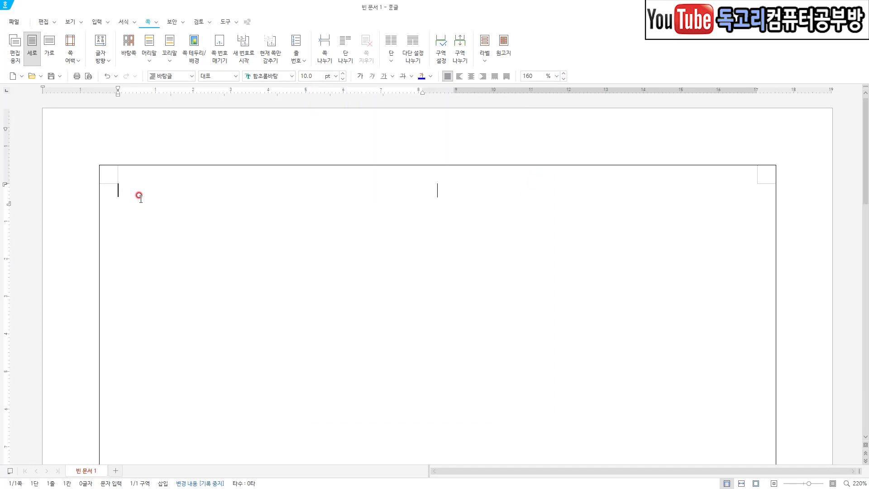
# Examine the body text in the first column for paragraph breaks and the blank lines around the table caption and headings.
pyautogui.moveTo(135, 181); pyautogui.dragTo(162, 181)
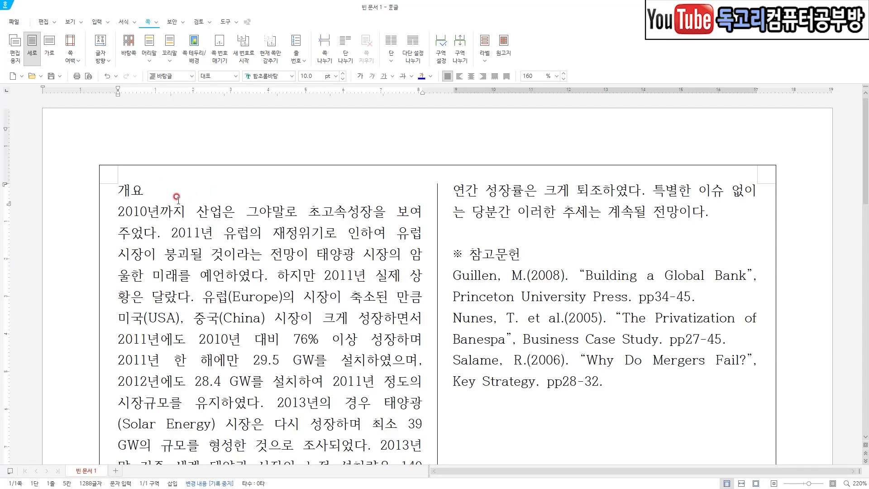
pyautogui.scroll(-5, 194, 224)
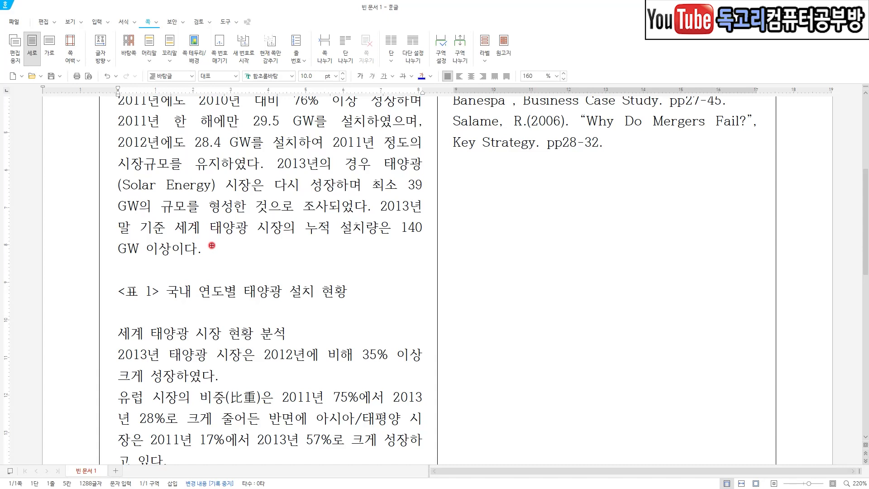
pyautogui.moveTo(209, 240)
pyautogui.mouseDown()
pyautogui.moveTo(217, 249)
pyautogui.moveTo(226, 239)
pyautogui.mouseUp()
pyautogui.moveTo(119, 268); pyautogui.dragTo(171, 268)
pyautogui.moveTo(358, 285); pyautogui.dragTo(386, 276)
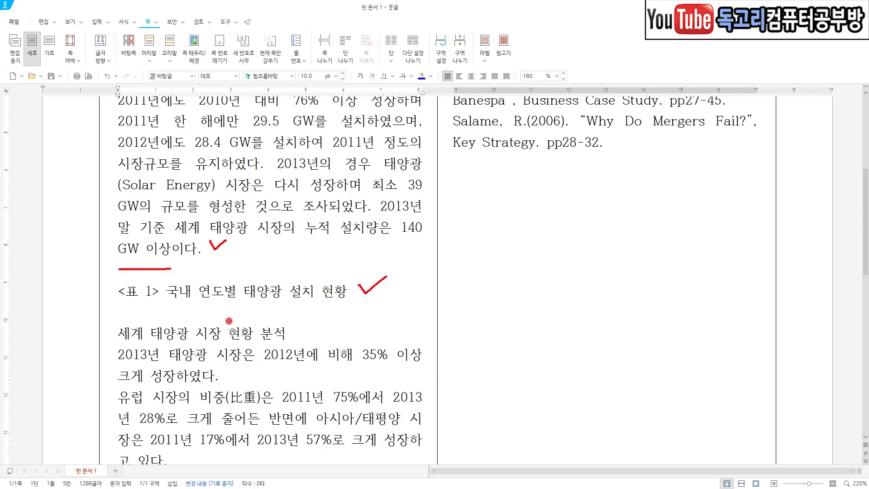
pyautogui.moveTo(296, 325)
pyautogui.mouseDown()
pyautogui.moveTo(303, 337)
pyautogui.moveTo(324, 316)
pyautogui.mouseUp()
pyautogui.press('e')
pyautogui.moveTo(231, 371); pyautogui.dragTo(252, 365)
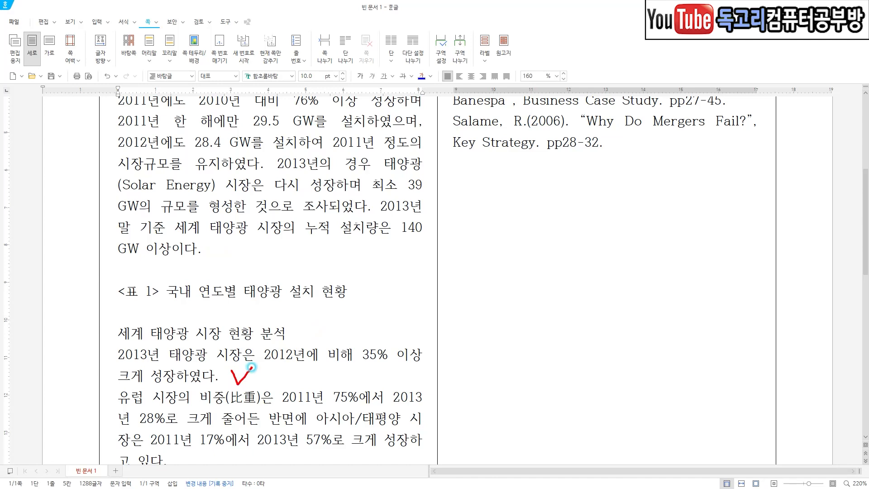
pyautogui.scroll(-3, 320, 370)
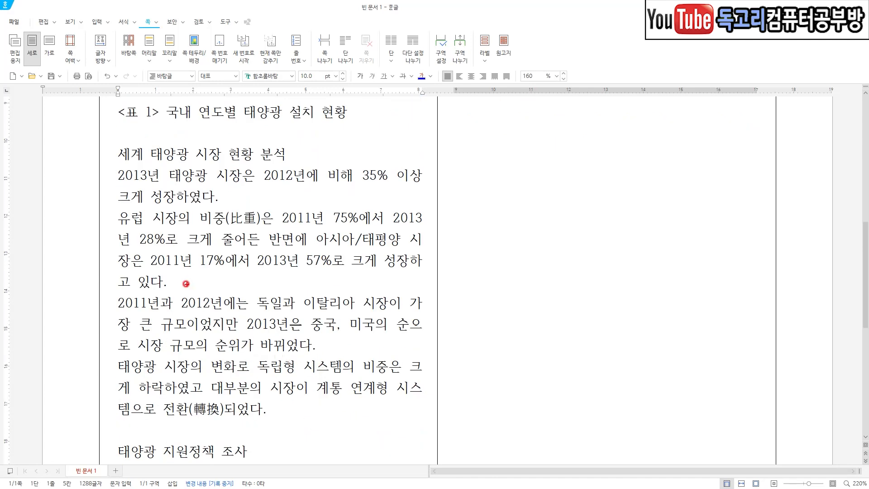
pyautogui.moveTo(181, 277)
pyautogui.mouseDown()
pyautogui.moveTo(189, 289)
pyautogui.moveTo(207, 274)
pyautogui.mouseUp()
pyautogui.moveTo(327, 346); pyautogui.dragTo(353, 338)
pyautogui.moveTo(271, 403)
pyautogui.mouseDown()
pyautogui.moveTo(280, 418)
pyautogui.moveTo(301, 393)
pyautogui.mouseUp()
pyautogui.scroll(-2, 286, 403)
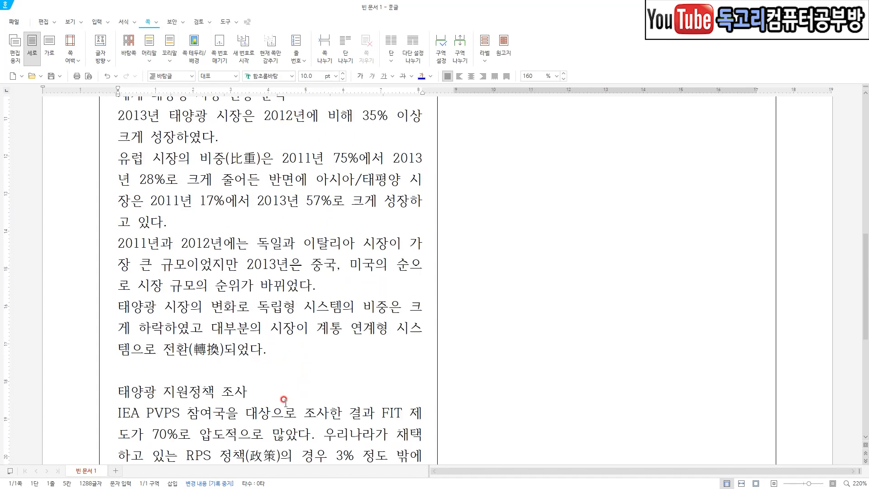
pyautogui.moveTo(261, 325)
pyautogui.mouseDown()
pyautogui.moveTo(265, 334)
pyautogui.moveTo(287, 320)
pyautogui.mouseUp()
pyautogui.moveTo(198, 415); pyautogui.dragTo(230, 401)
# Examine the closing paragraph and the 참고문헌 reference list in the second column, and look through the document once more.
pyautogui.scroll(9, 265, 409)
pyautogui.moveTo(717, 205)
pyautogui.mouseDown()
pyautogui.moveTo(719, 221)
pyautogui.moveTo(746, 192)
pyautogui.mouseUp()
pyautogui.moveTo(540, 246)
pyautogui.mouseDown()
pyautogui.moveTo(542, 256)
pyautogui.moveTo(564, 236)
pyautogui.mouseUp()
pyautogui.moveTo(641, 366); pyautogui.dragTo(606, 406)
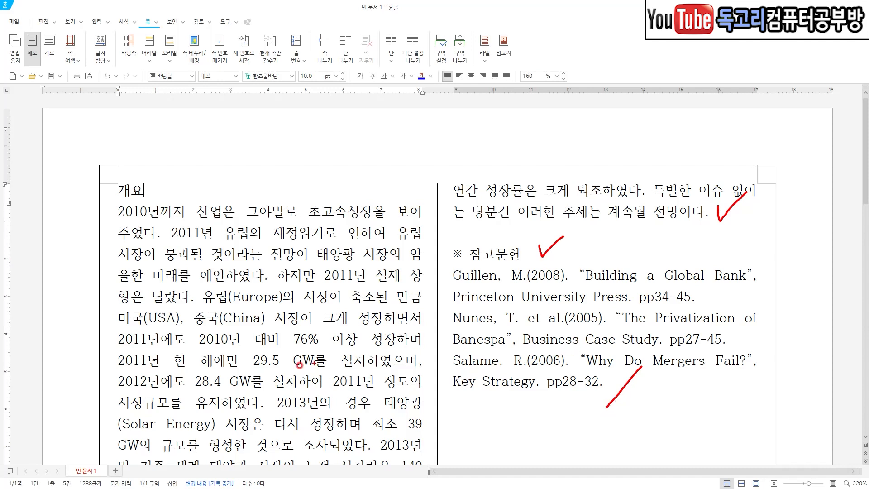
pyautogui.press('Escape')
pyautogui.scroll(-8, 288, 363)
pyautogui.scroll(-5, 288, 363)
pyautogui.scroll(16, 288, 366)
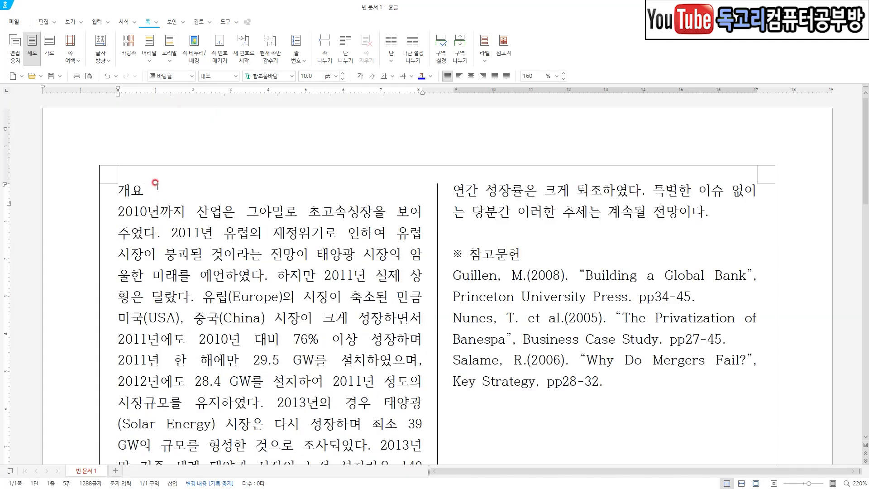
# Examine the 글상자 instructions in the exam PDF for size, position, outer margin, line and fill colour.
pyautogui.moveTo(151, 177)
pyautogui.mouseDown()
pyautogui.moveTo(155, 192)
pyautogui.moveTo(174, 179)
pyautogui.mouseUp()
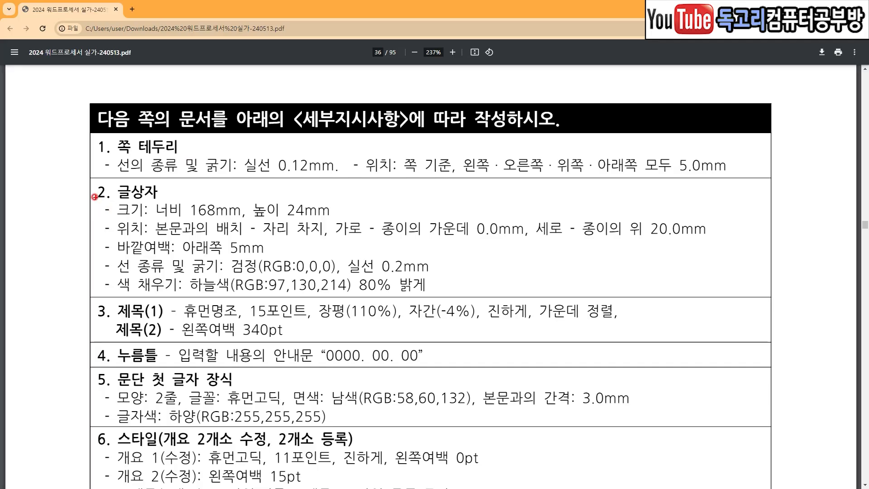
pyautogui.moveTo(80, 189)
pyautogui.mouseDown()
pyautogui.moveTo(86, 202)
pyautogui.moveTo(106, 177)
pyautogui.mouseUp()
pyautogui.moveTo(191, 221); pyautogui.dragTo(229, 220)
pyautogui.moveTo(309, 225); pyautogui.dragTo(353, 214)
pyautogui.moveTo(276, 240); pyautogui.dragTo(324, 240)
pyautogui.moveTo(417, 242); pyautogui.dragTo(488, 241)
pyautogui.moveTo(594, 244); pyautogui.dragTo(683, 243)
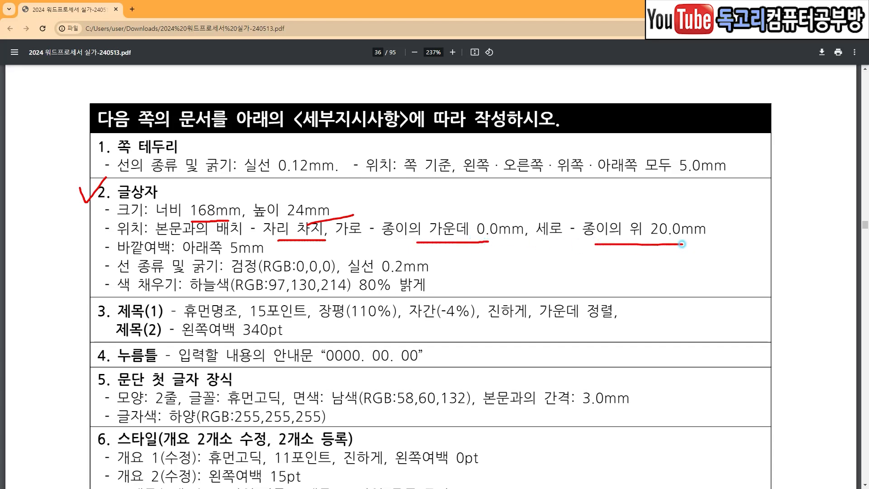
pyautogui.moveTo(183, 254); pyautogui.dragTo(240, 256)
pyautogui.moveTo(315, 255); pyautogui.dragTo(335, 256)
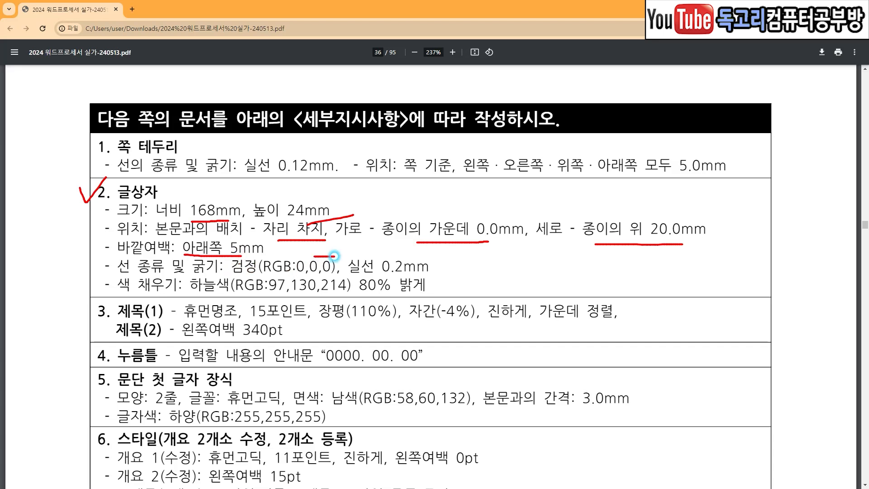
pyautogui.moveTo(389, 257); pyautogui.dragTo(431, 259)
pyautogui.moveTo(186, 297); pyautogui.dragTo(218, 295)
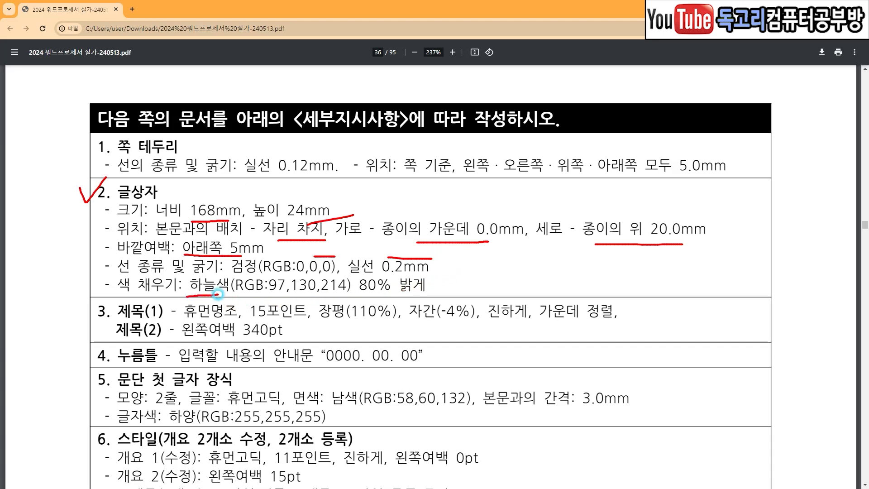
pyautogui.moveTo(273, 296); pyautogui.dragTo(415, 295)
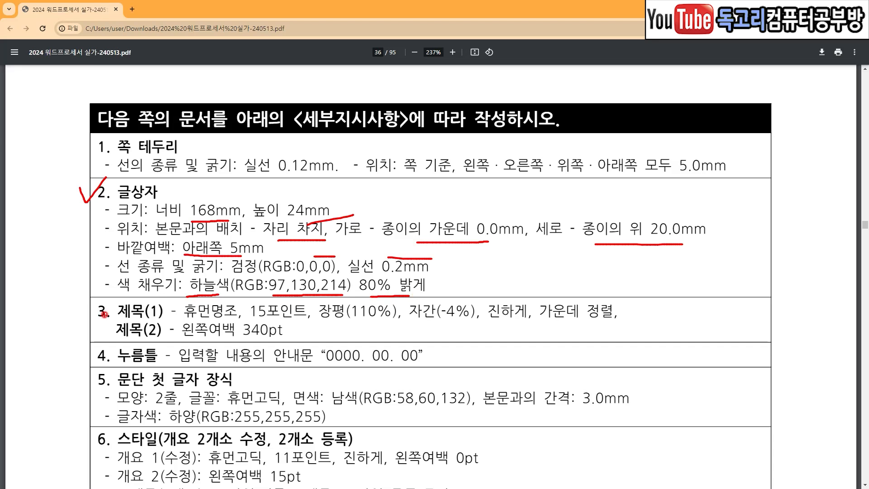
# Examine the 제목(1), 제목(2) and 누름틀 instructions for font, spacing, alignment, left margin and guide text.
pyautogui.moveTo(86, 300); pyautogui.dragTo(107, 293)
pyautogui.moveTo(195, 320); pyautogui.dragTo(371, 323)
pyautogui.moveTo(425, 324); pyautogui.dragTo(467, 325)
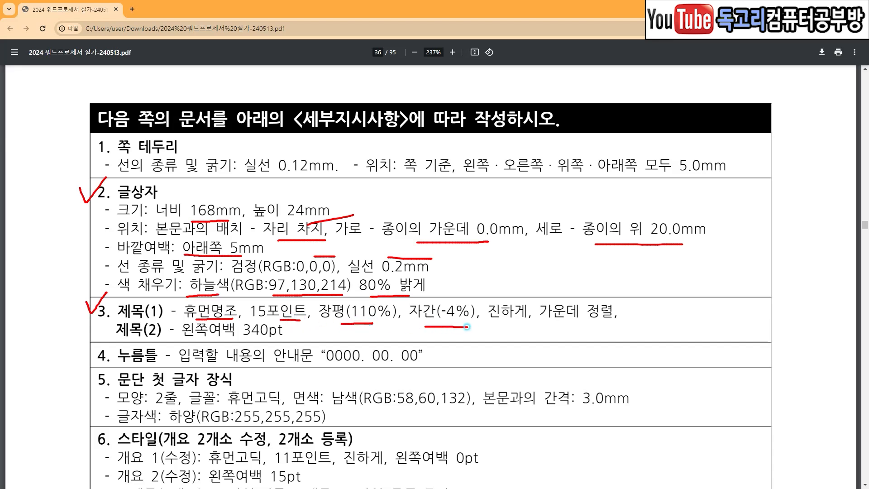
pyautogui.moveTo(489, 327); pyautogui.dragTo(615, 327)
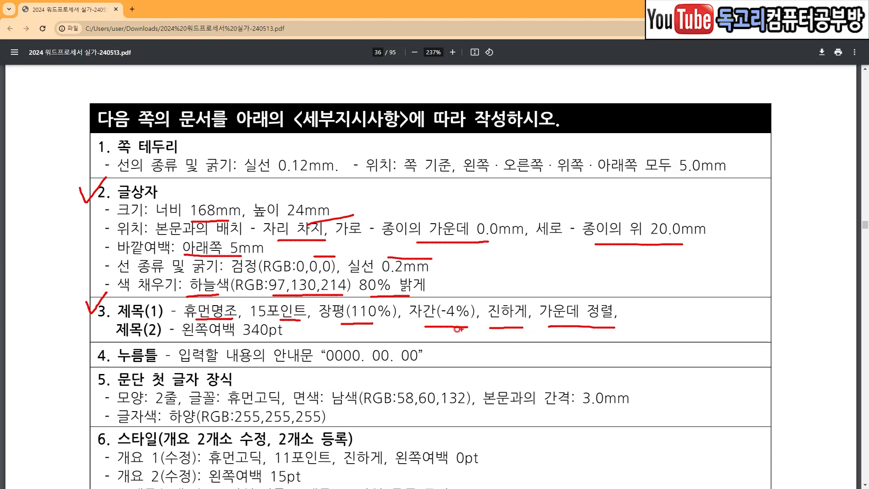
pyautogui.press('e')
pyautogui.moveTo(119, 339); pyautogui.dragTo(295, 337)
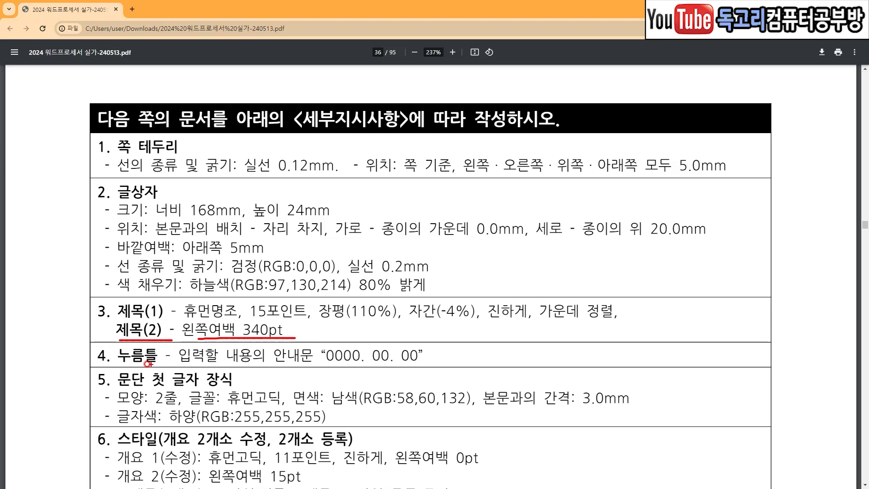
pyautogui.moveTo(114, 362); pyautogui.dragTo(158, 363)
pyautogui.moveTo(230, 363); pyautogui.dragTo(411, 366)
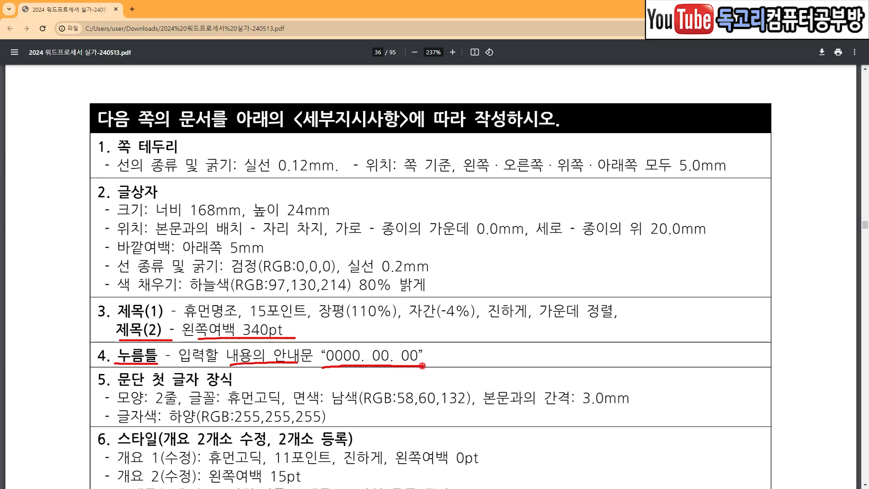
pyautogui.moveTo(80, 201)
pyautogui.mouseDown()
pyautogui.moveTo(55, 260)
pyautogui.moveTo(66, 361)
pyautogui.mouseUp()
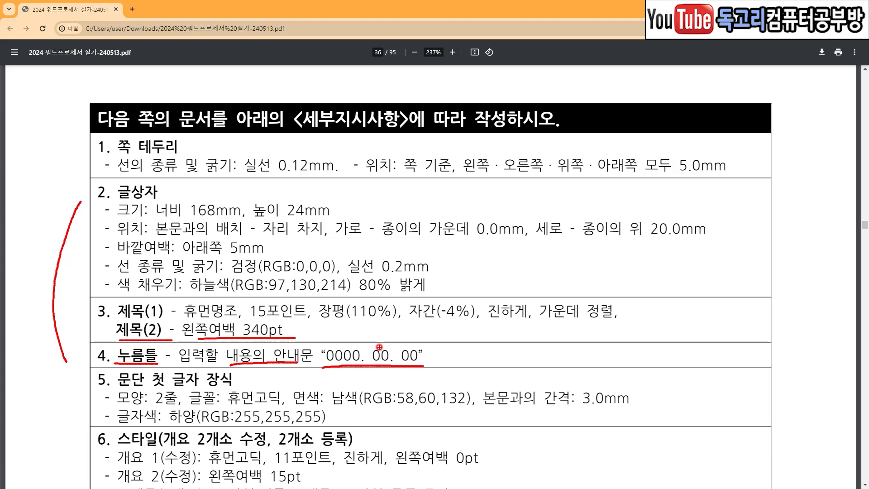
# Look at the sample document page to see where the text box, both titles and the 누름틀 field go.
pyautogui.press('Right')
pyautogui.moveTo(614, 203)
pyautogui.mouseDown()
pyautogui.moveTo(622, 216)
pyautogui.moveTo(633, 199)
pyautogui.mouseUp()
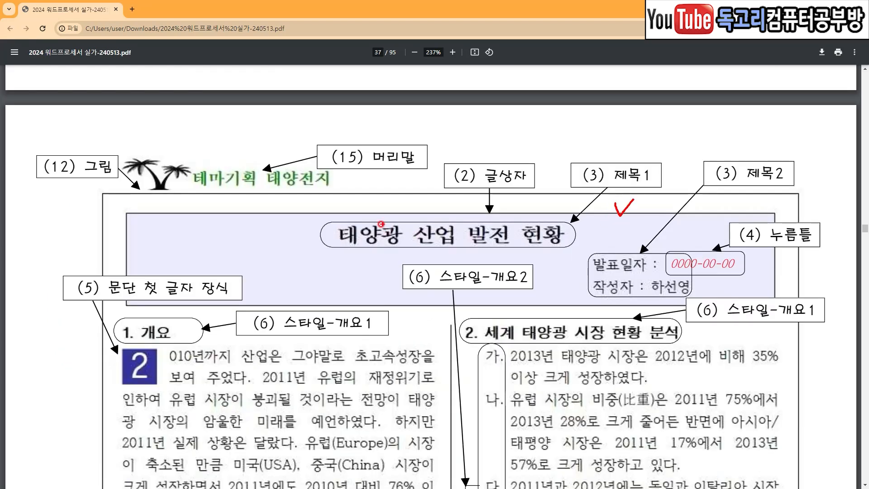
pyautogui.moveTo(374, 216)
pyautogui.mouseDown()
pyautogui.moveTo(394, 233)
pyautogui.moveTo(412, 211)
pyautogui.mouseUp()
pyautogui.moveTo(603, 264); pyautogui.dragTo(635, 242)
pyautogui.moveTo(762, 265); pyautogui.dragTo(734, 280)
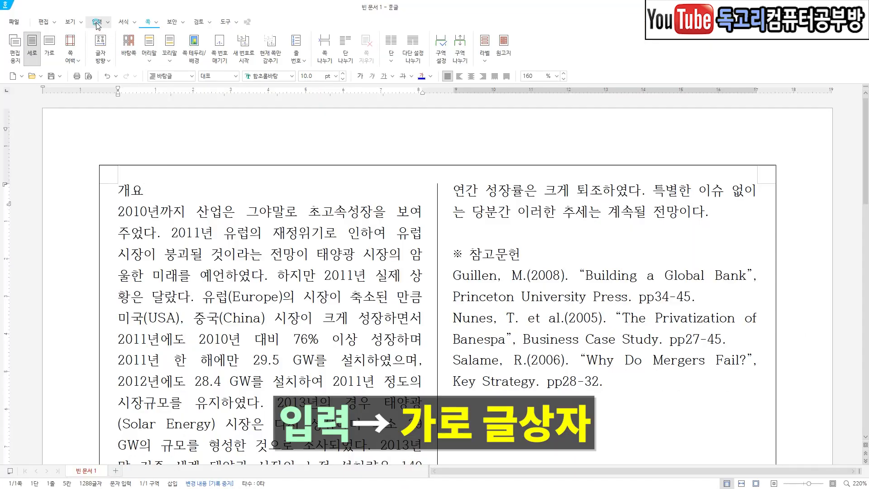
# Draw a horizontal text box about 39 × 27 mm over the top of the first column.
pyautogui.moveTo(117, 15); pyautogui.dragTo(93, 34)
pyautogui.moveTo(29, 36); pyautogui.dragTo(3, 55)
pyautogui.moveTo(243, 147); pyautogui.dragTo(379, 221)
pyautogui.moveTo(365, 183); pyautogui.dragTo(326, 222)
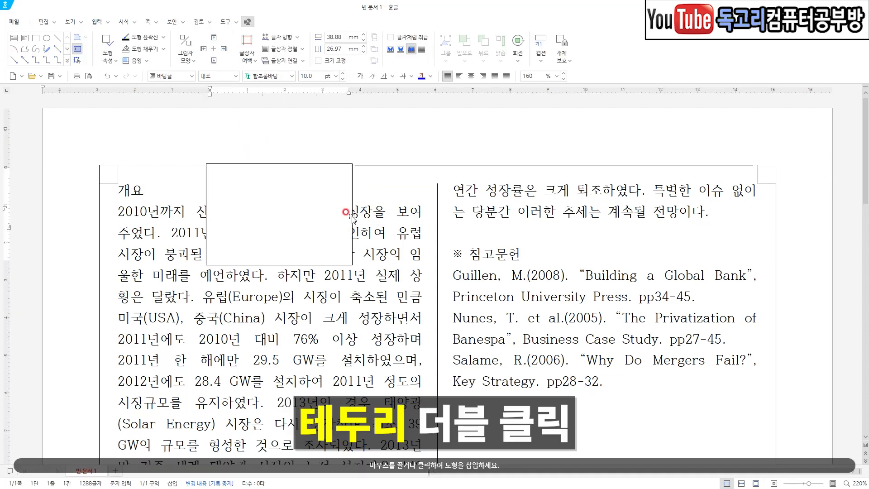
# Set the text box to 168 mm wide and 24 mm high, with 자리 차지 as its text wrapping.
pyautogui.click(352, 214)
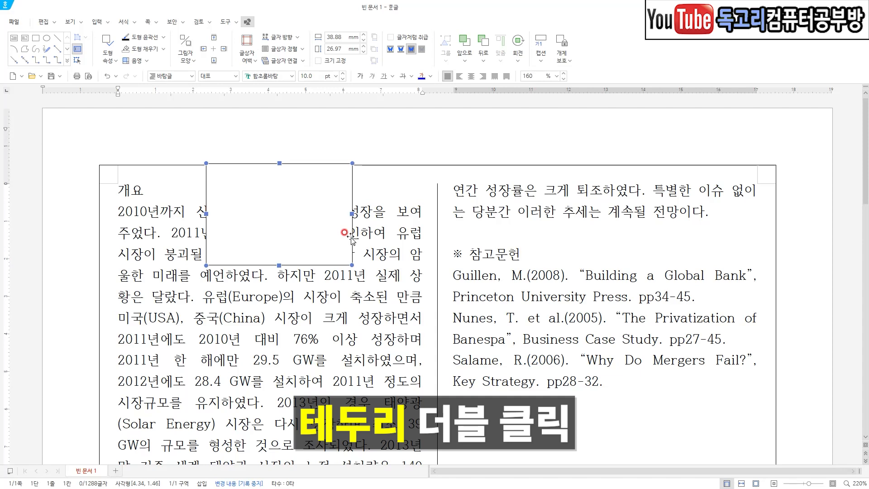
pyautogui.doubleClick(352, 215)
pyautogui.click(428, 140)
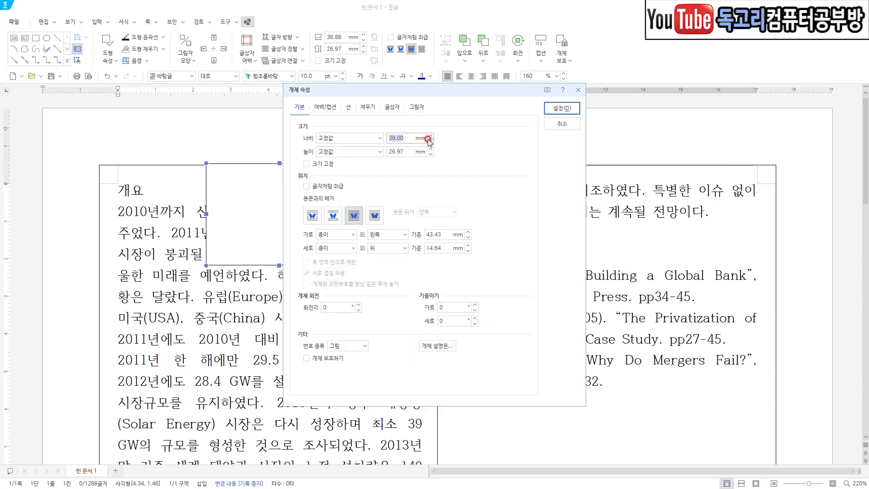
pyautogui.press('Tab')
pyautogui.write('2')
pyautogui.click(333, 216)
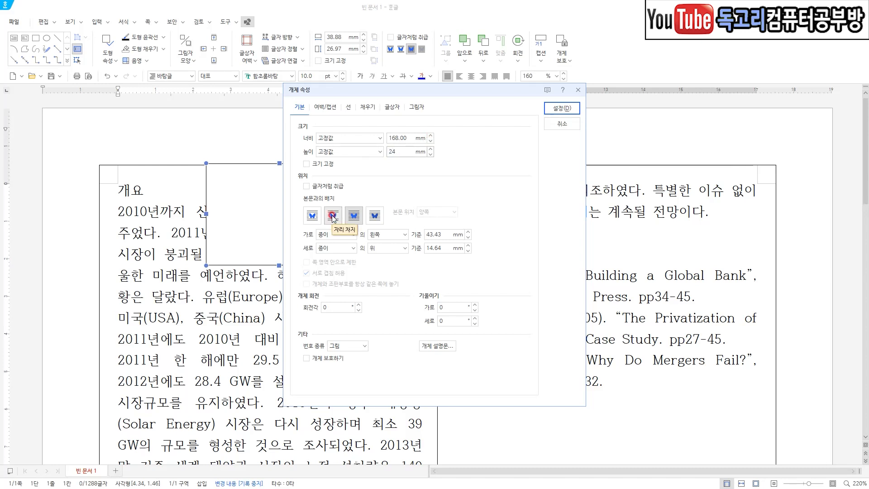
pyautogui.click(333, 216)
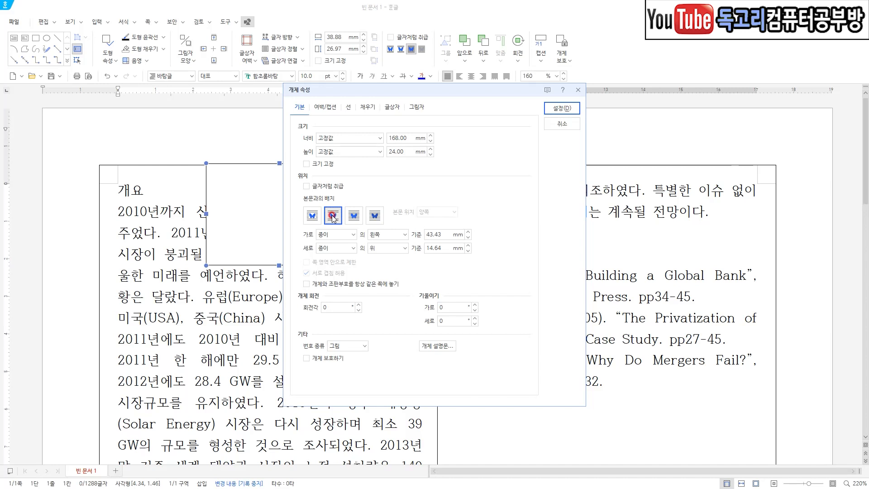
# Position the text box horizontally at the paper's centre with 0 mm offset and vertically 20 mm from the paper's top.
pyautogui.click(388, 234)
pyautogui.click(391, 259)
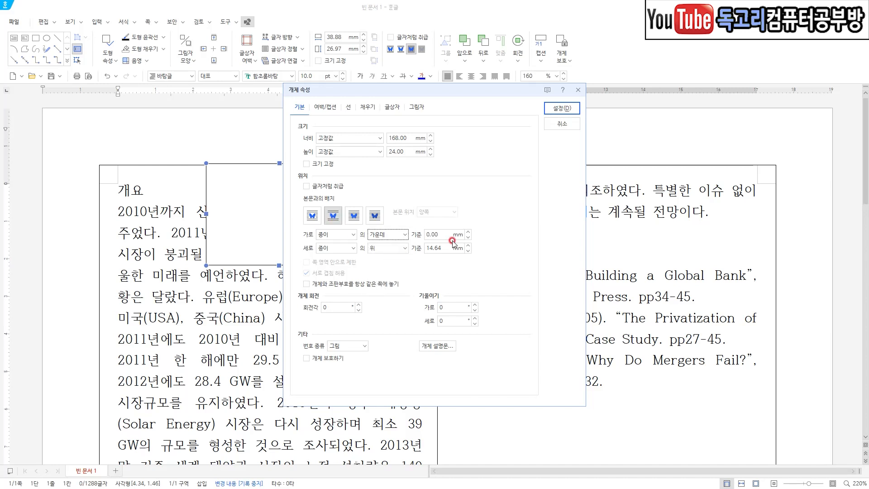
pyautogui.click(467, 249)
pyautogui.click(467, 246)
pyautogui.write('20')
# Give the text box a solid black 0.2 mm outline and fill it with 하늘색 (RGB: 97,130,214) 80% 밝게.
pyautogui.click(348, 108)
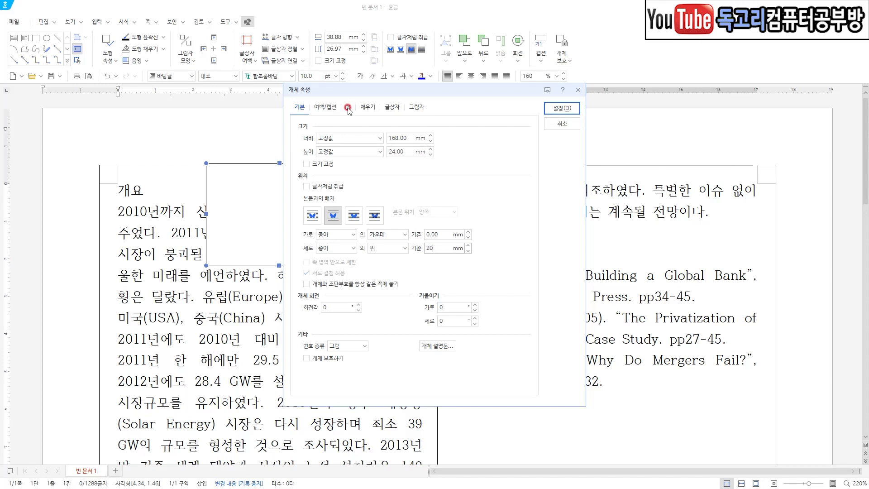
pyautogui.click(403, 140)
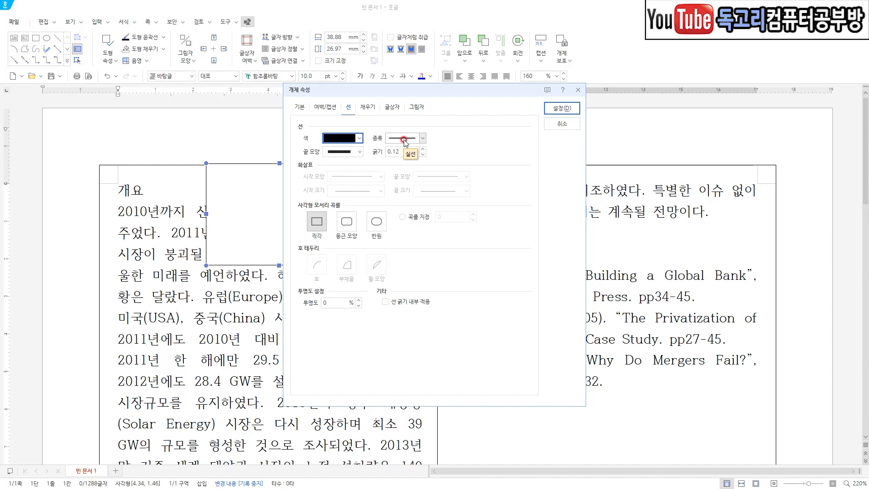
pyautogui.click(422, 150)
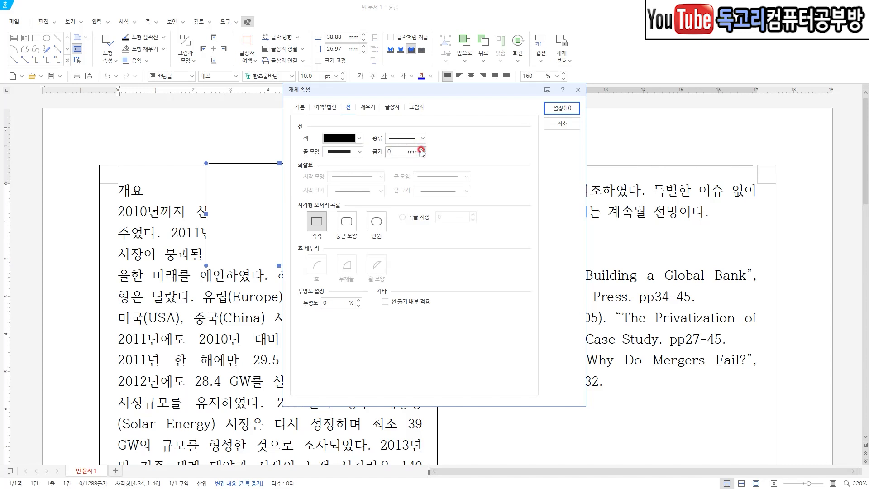
pyautogui.click(372, 111)
pyautogui.click(357, 159)
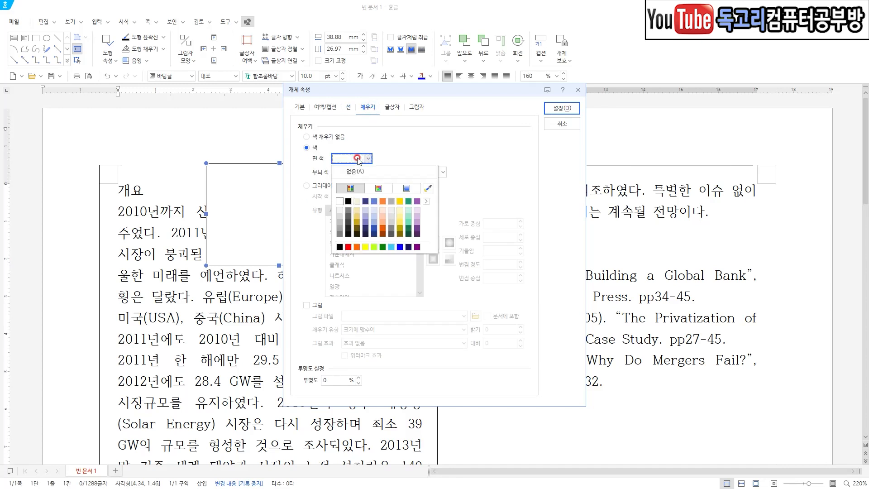
pyautogui.click(375, 210)
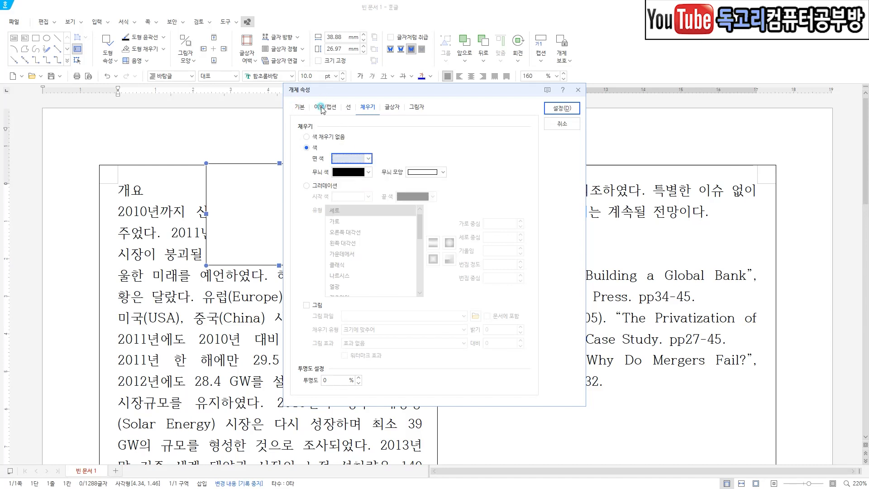
# Set the text box's bottom outer margin to 5 mm and apply the object properties.
pyautogui.click(324, 107)
pyautogui.moveTo(372, 161); pyautogui.dragTo(429, 162)
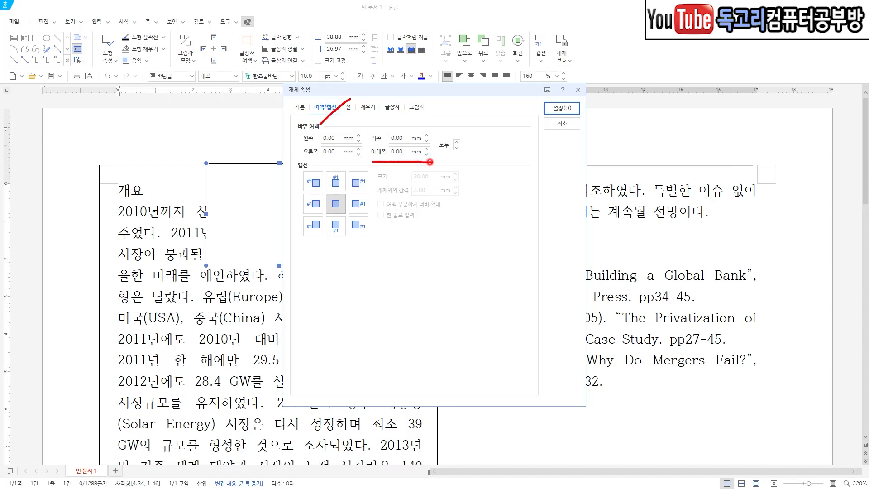
pyautogui.click(427, 155)
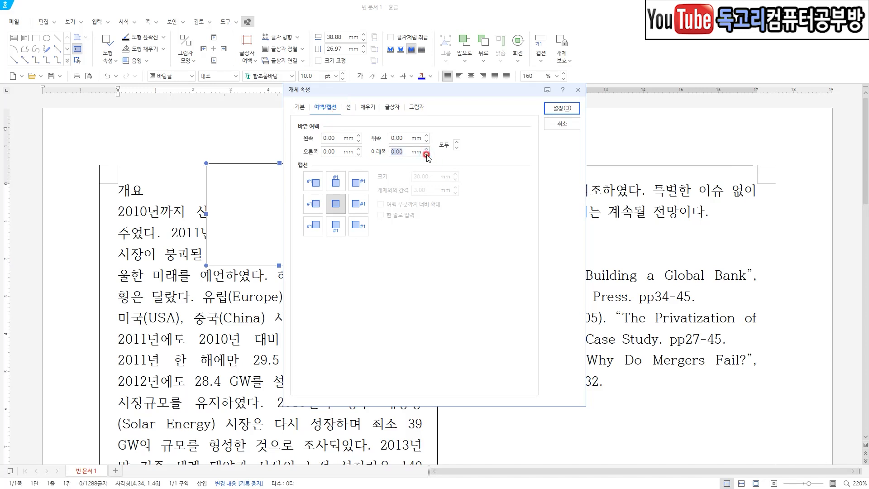
pyautogui.moveTo(597, 119)
pyautogui.mouseDown()
pyautogui.moveTo(561, 124)
pyautogui.moveTo(567, 81)
pyautogui.moveTo(587, 126)
pyautogui.mouseUp()
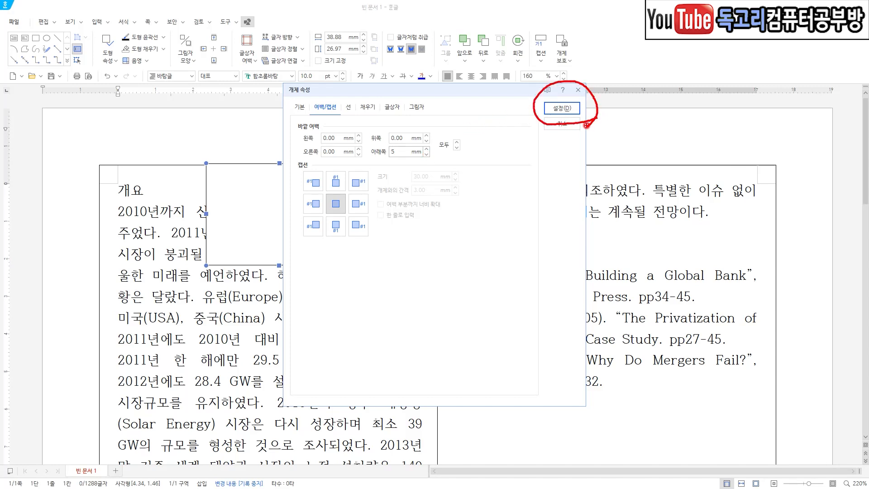
pyautogui.click(561, 108)
pyautogui.moveTo(505, 321)
pyautogui.mouseDown()
pyautogui.moveTo(530, 390)
pyautogui.moveTo(578, 319)
pyautogui.mouseUp()
pyautogui.moveTo(286, 207)
pyautogui.mouseDown()
pyautogui.moveTo(307, 243)
pyautogui.moveTo(338, 196)
pyautogui.mouseUp()
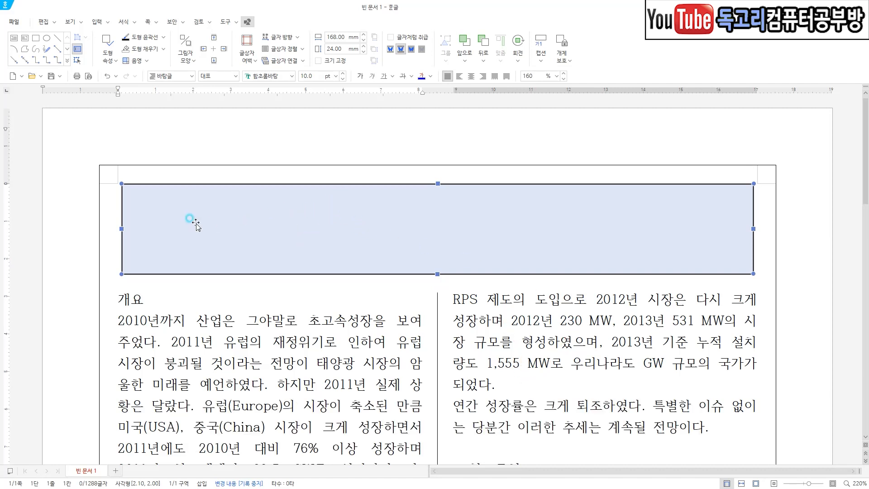
# Enter three lines in the text box: "태양광 산업 발전 현황", "발표일자 :", and "작성자 :" followed by the author's name.
pyautogui.click(215, 296)
pyautogui.click(233, 237)
pyautogui.write('태양광 산업 발전 현화')
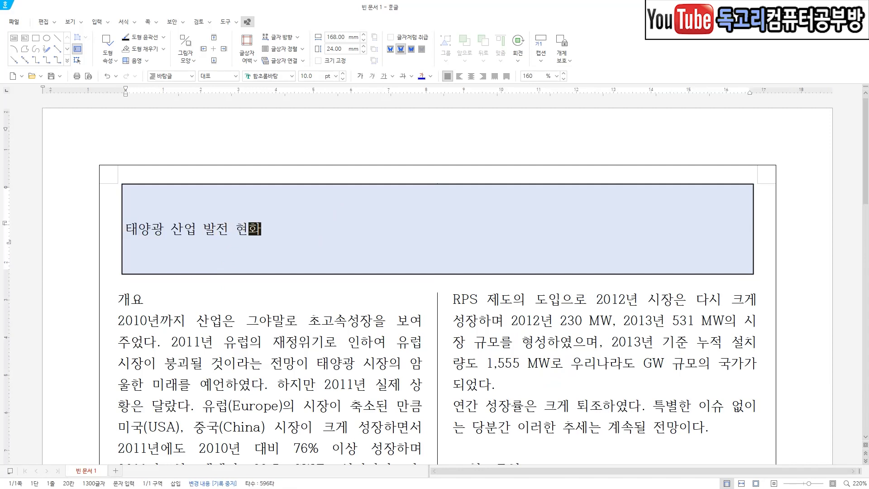
pyautogui.write('ㅇ')
pyautogui.press('Return')
pyautogui.write('발표일')
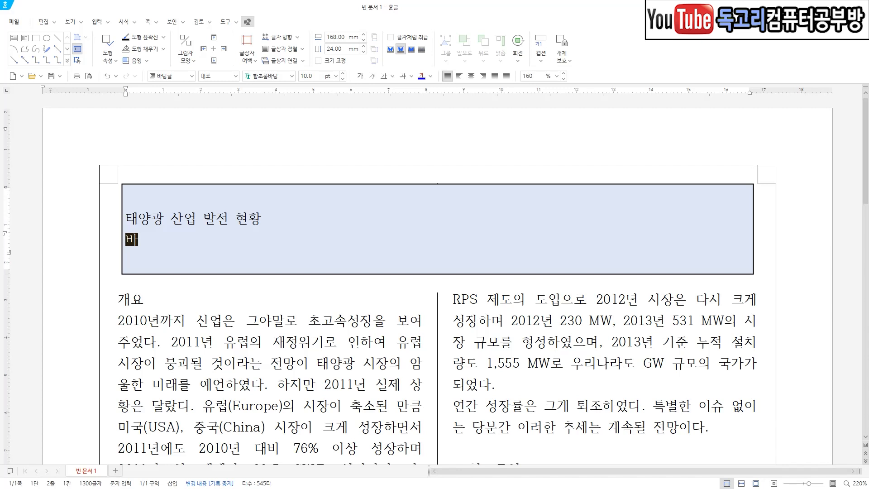
pyautogui.write('자 :')
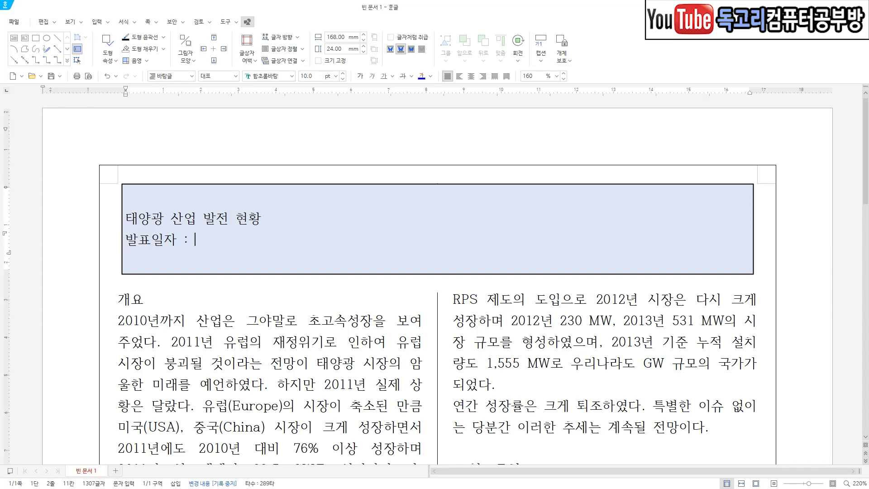
pyautogui.press('Return')
pyautogui.write('작성ㅈ')
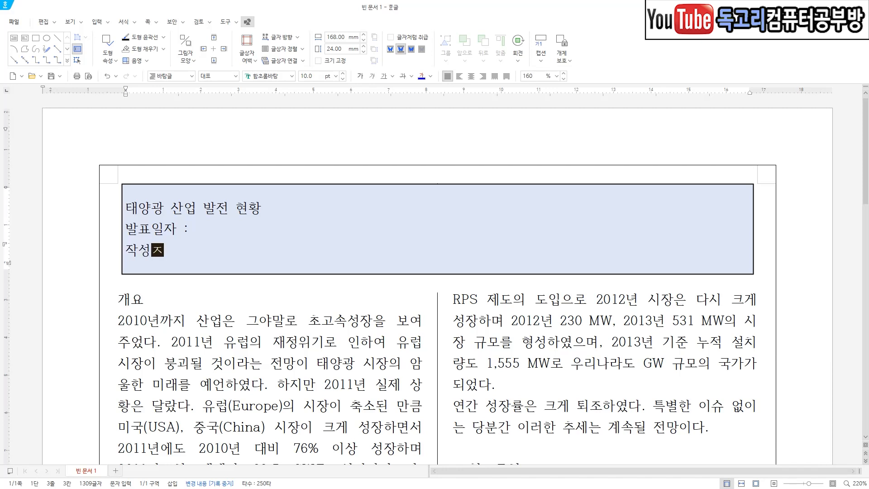
pyautogui.write(' : 하선ㅇ')
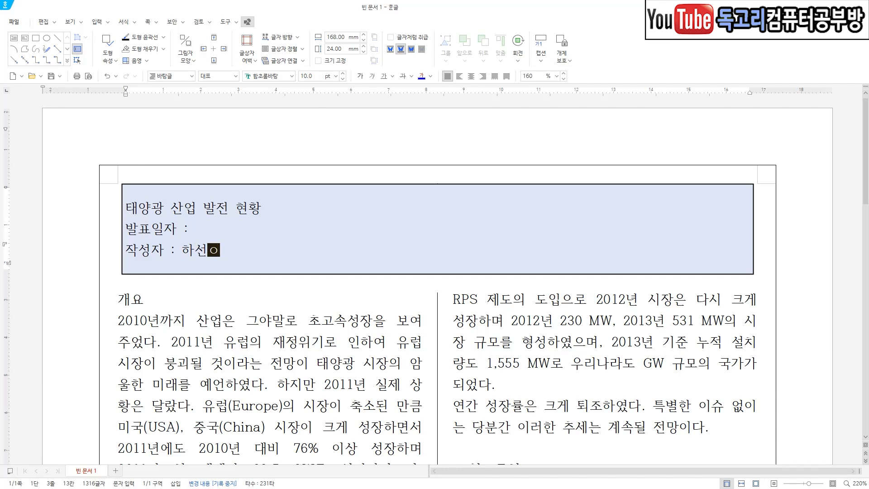
# Set the text box title "태양광 산업 발전 현황" to 15 pt in the 휴먼명조 font.
pyautogui.click(242, 228)
pyautogui.moveTo(265, 211); pyautogui.dragTo(127, 208)
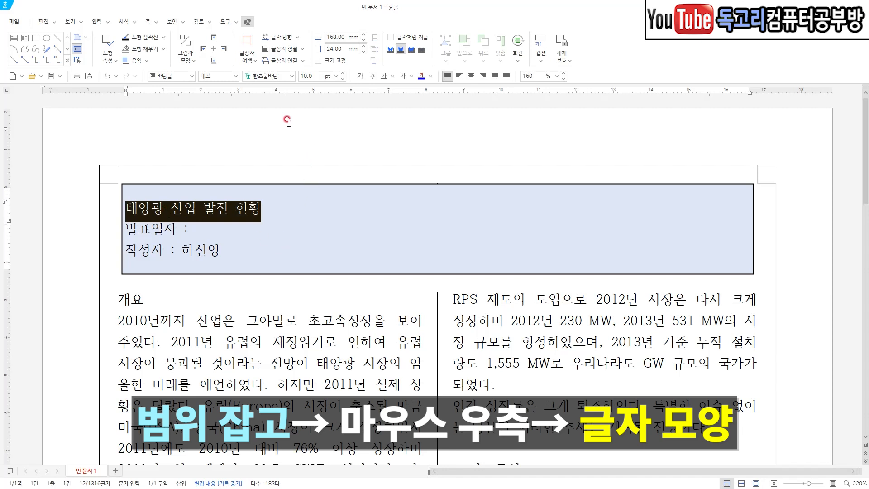
pyautogui.rightClick(250, 216)
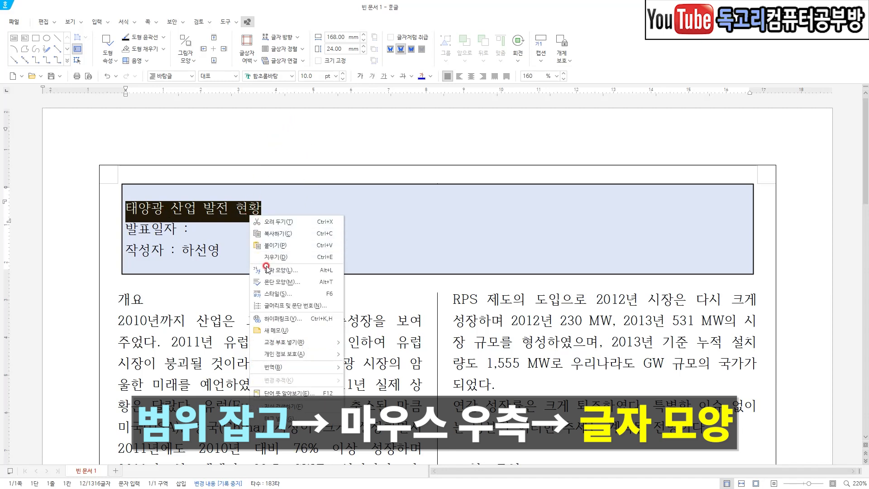
pyautogui.click(291, 271)
pyautogui.click(360, 158)
pyautogui.click(360, 158)
pyautogui.click(360, 158)
pyautogui.click(360, 158)
pyautogui.click(360, 158)
pyautogui.click(524, 185)
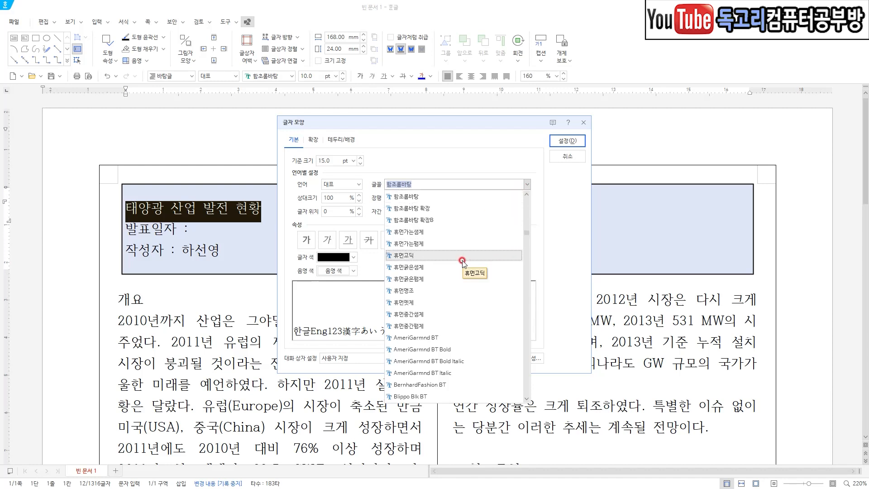
pyautogui.click(419, 291)
# Give the title 장평 110%, 자간 -4% and bold, apply the character settings, and centre its paragraph.
pyautogui.click(422, 199)
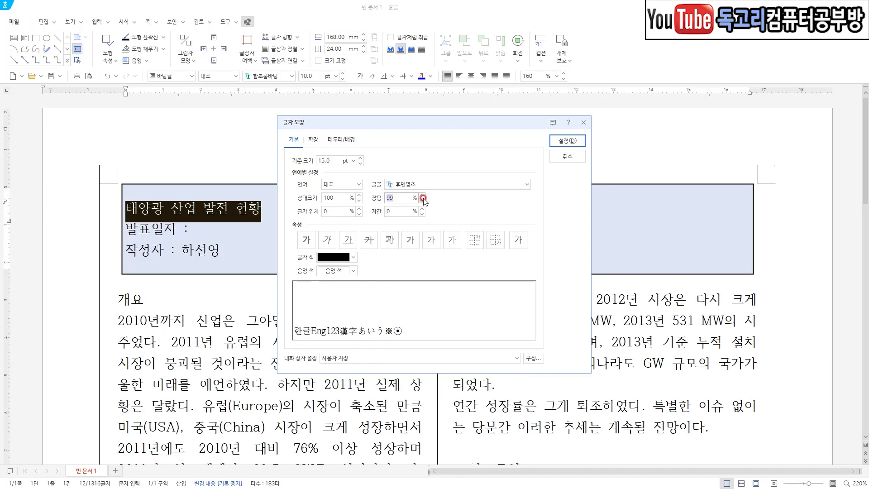
pyautogui.write('110')
pyautogui.press('Tab')
pyautogui.press('Tab')
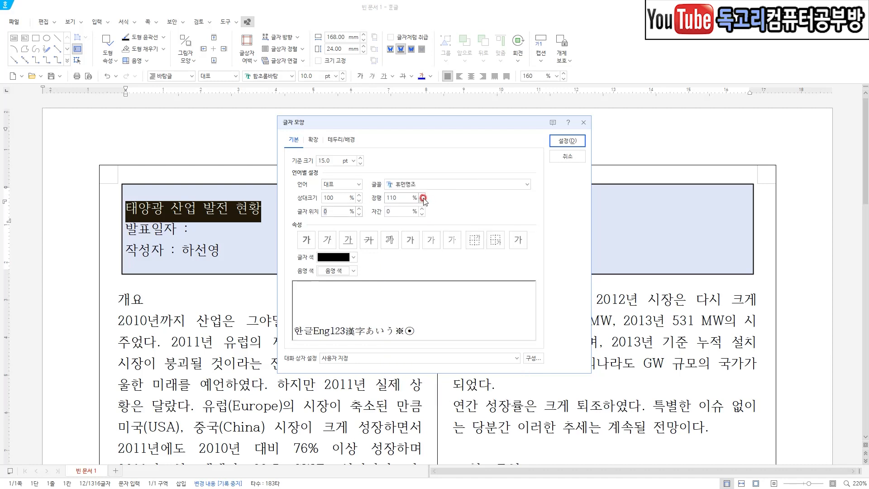
pyautogui.write('-4')
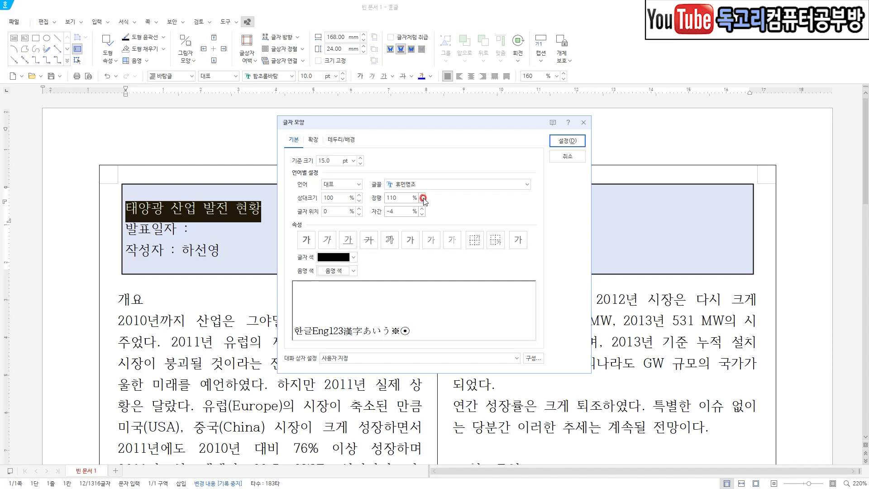
pyautogui.click(306, 244)
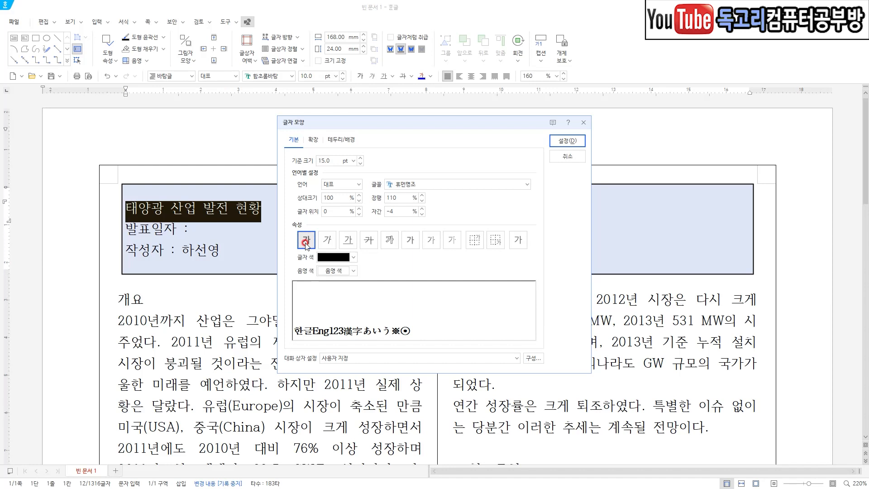
pyautogui.moveTo(347, 155); pyautogui.dragTo(330, 169)
pyautogui.moveTo(448, 170); pyautogui.dragTo(400, 225)
pyautogui.moveTo(329, 233); pyautogui.dragTo(294, 270)
pyautogui.moveTo(556, 167)
pyautogui.mouseDown()
pyautogui.moveTo(568, 120)
pyautogui.moveTo(560, 156)
pyautogui.mouseUp()
pyautogui.click(565, 141)
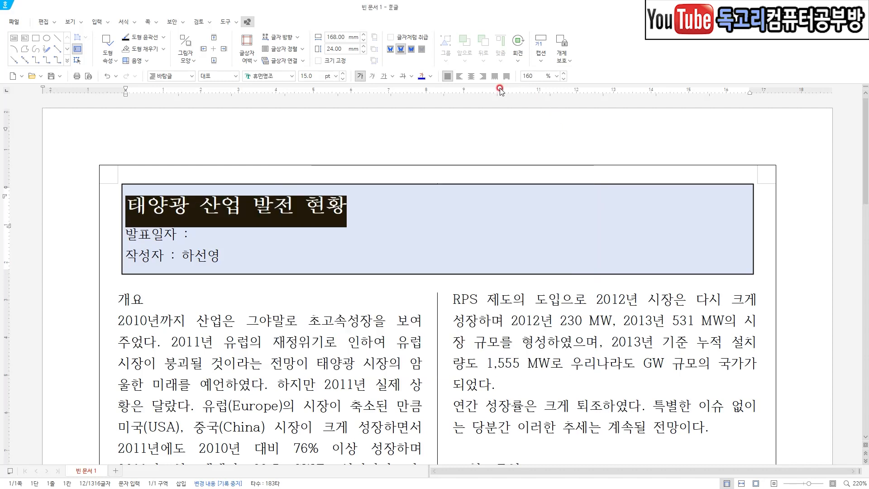
pyautogui.click(471, 77)
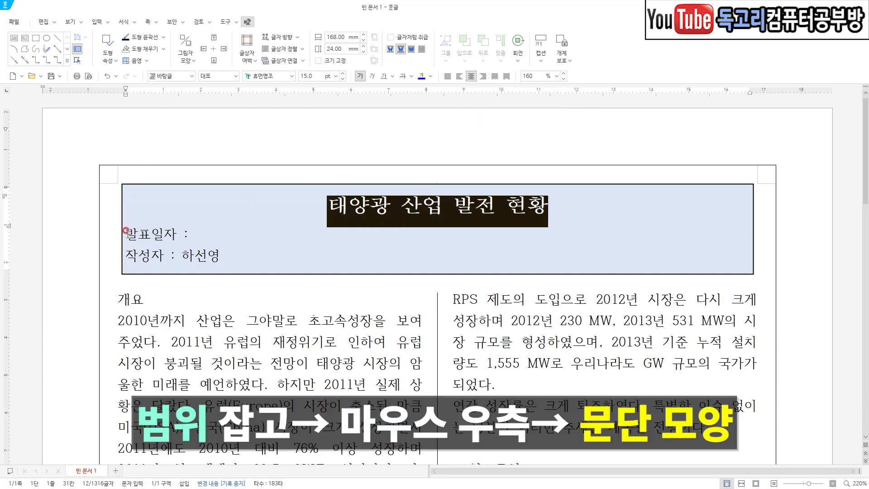
# Set a 340 pt left paragraph margin for the 발표일자 and 작성자 lines in the text box.
pyautogui.moveTo(125, 234); pyautogui.dragTo(244, 258)
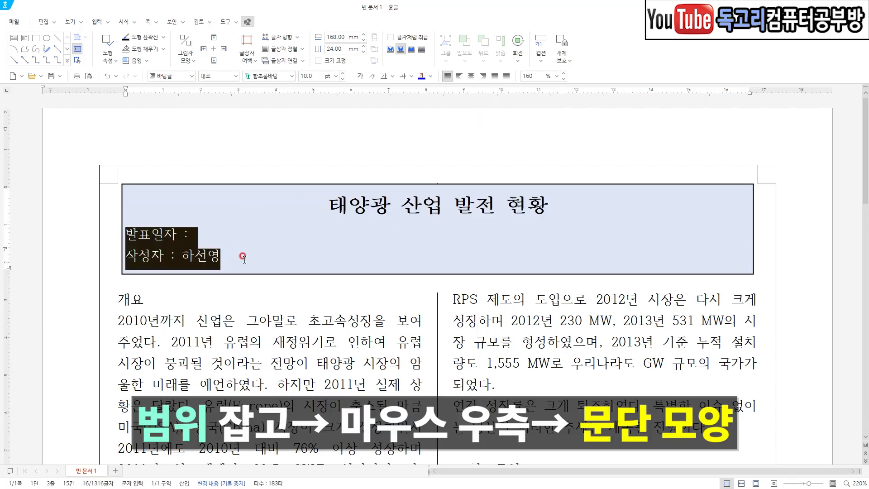
pyautogui.rightClick(155, 251)
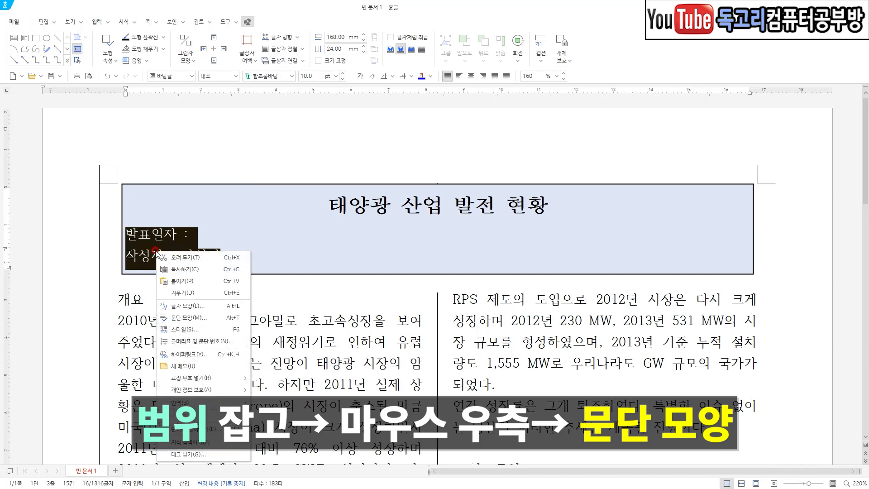
pyautogui.click(190, 318)
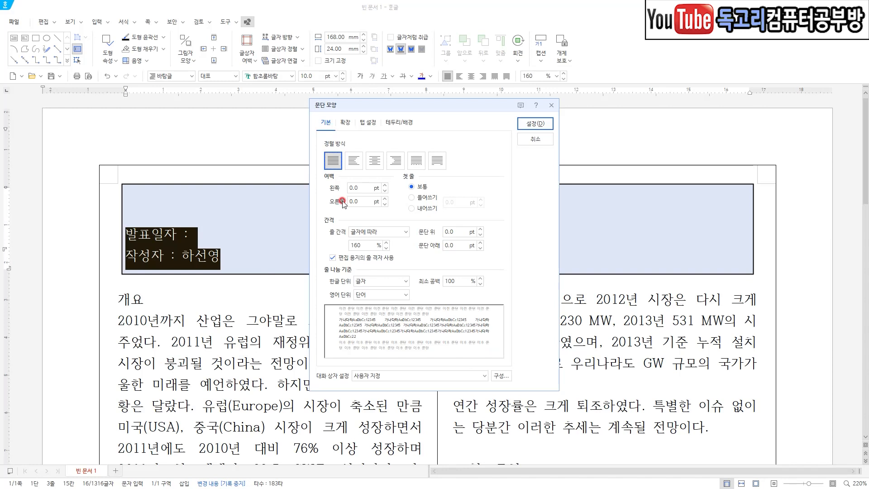
pyautogui.write('340')
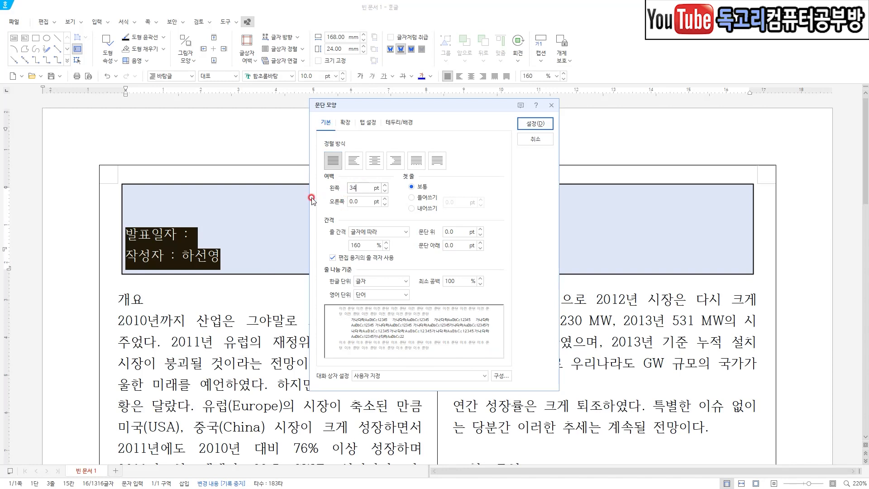
pyautogui.click(535, 123)
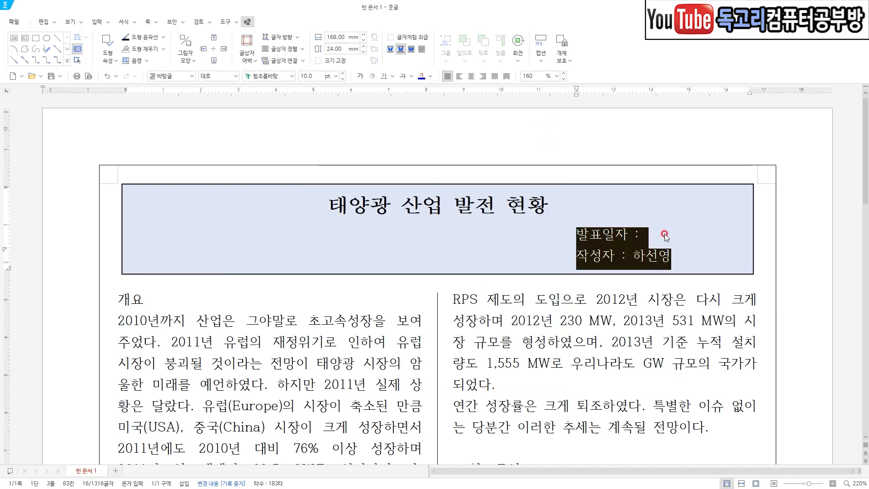
# Insert a 누름틀 field after "발표일자 :" with the guide text "0000. 00. 00".
pyautogui.click(656, 226)
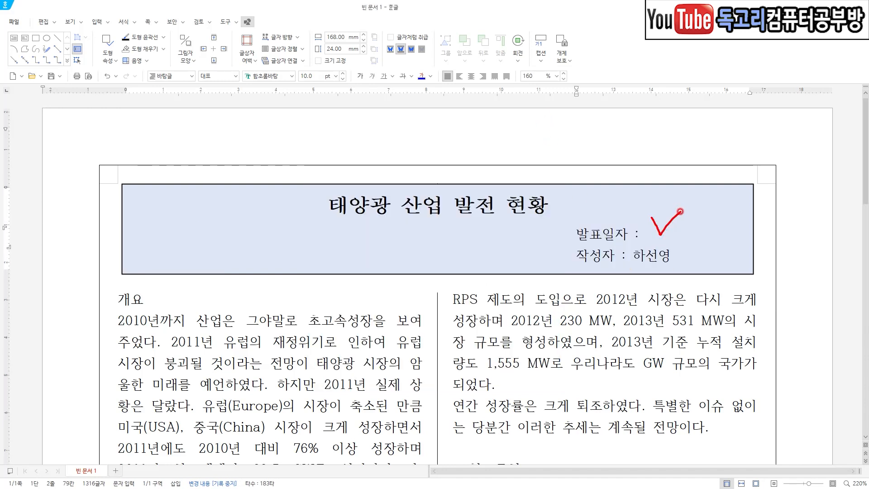
pyautogui.click(646, 238)
pyautogui.click(654, 241)
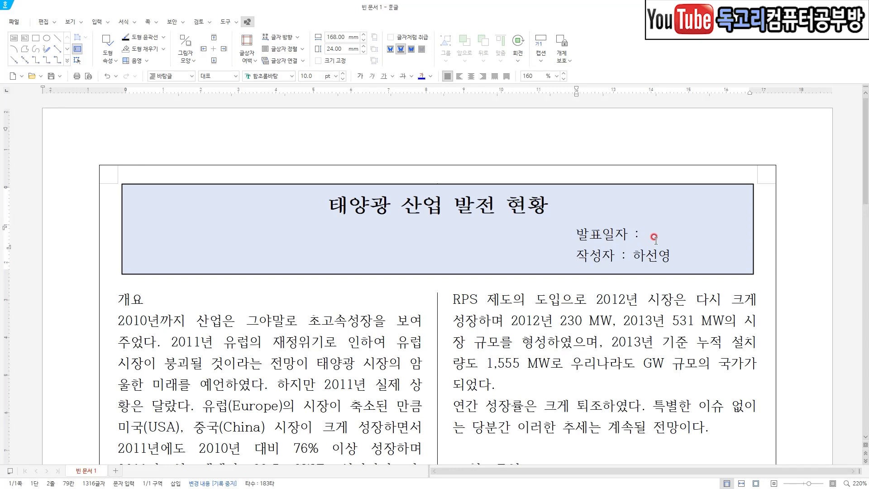
pyautogui.click(97, 22)
pyautogui.moveTo(158, 123)
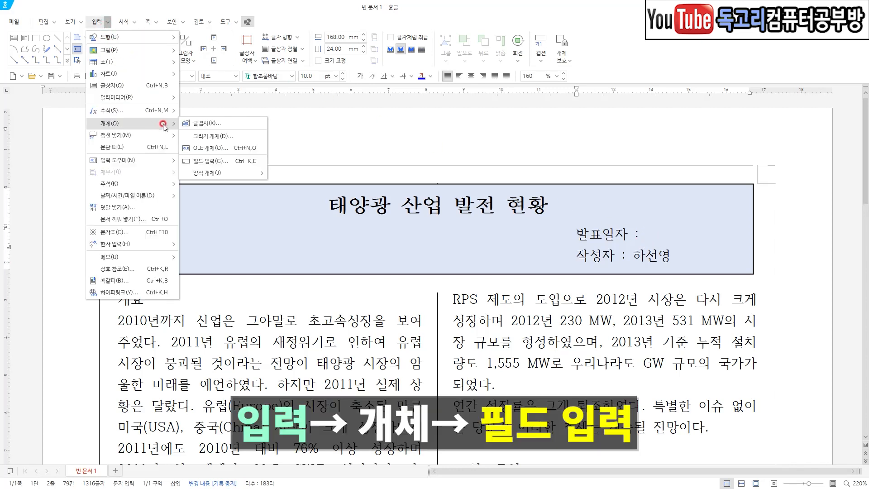
pyautogui.click(207, 161)
pyautogui.write('0000. 00. 00')
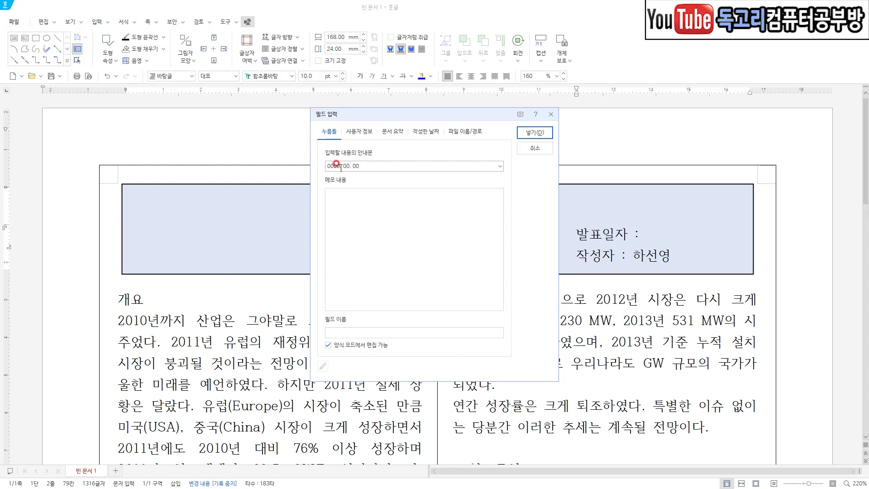
pyautogui.click(388, 164)
pyautogui.hotkey('ctrl', '1')
pyautogui.click(401, 156)
pyautogui.moveTo(320, 172); pyautogui.dragTo(376, 173)
pyautogui.moveTo(702, 103); pyautogui.dragTo(660, 141)
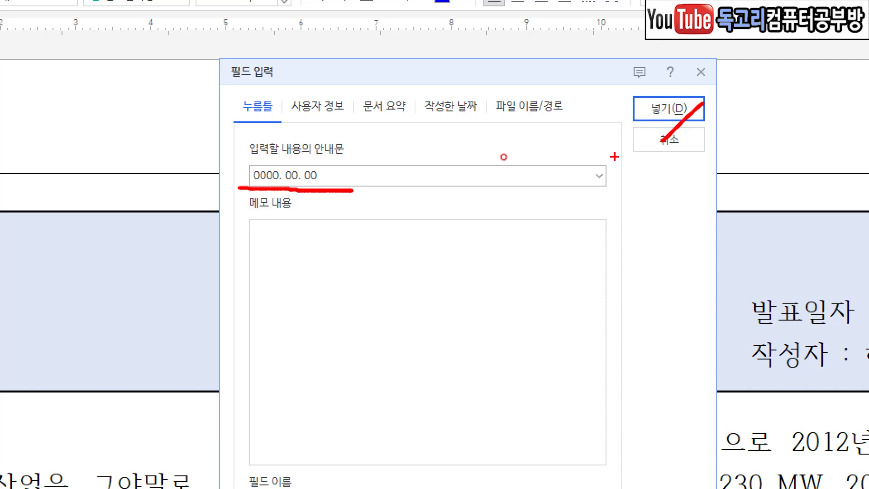
pyautogui.moveTo(277, 164); pyautogui.dragTo(316, 156)
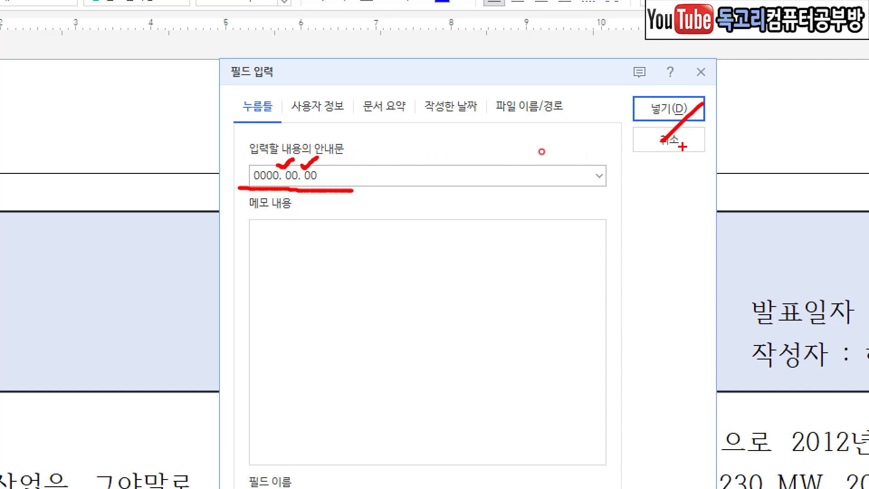
pyautogui.press('Escape')
pyautogui.click(535, 132)
pyautogui.click(595, 302)
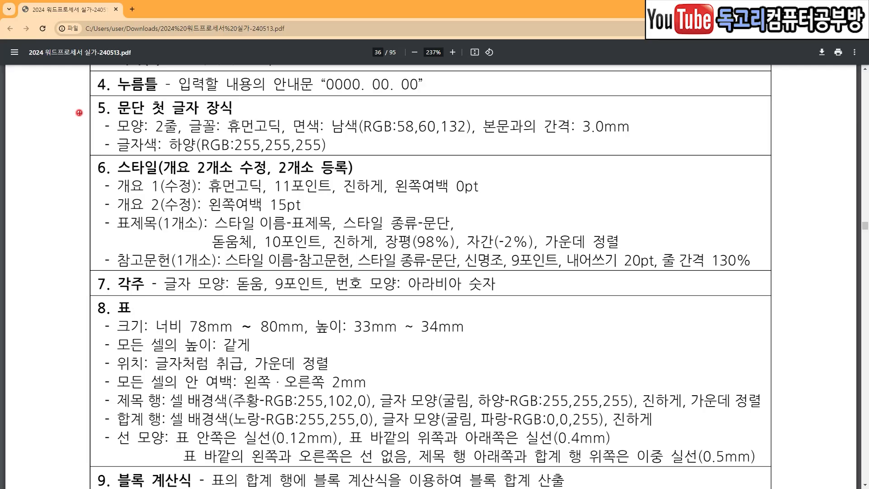
# Switch to the exam PDF and read the item 5 instructions for 문단 첫 글자 장식.
pyautogui.moveTo(70, 107)
pyautogui.mouseDown()
pyautogui.moveTo(84, 123)
pyautogui.moveTo(99, 90)
pyautogui.mouseUp()
pyautogui.moveTo(164, 97); pyautogui.dragTo(231, 96)
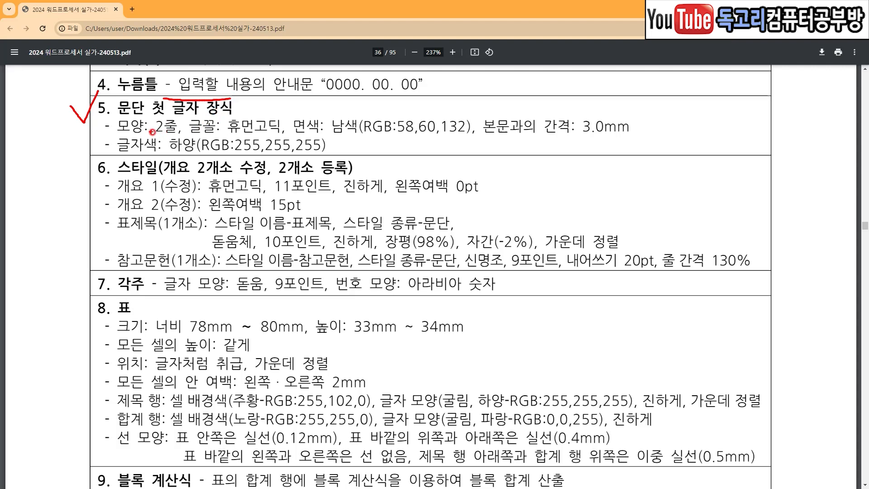
pyautogui.moveTo(154, 136); pyautogui.dragTo(273, 137)
pyautogui.moveTo(333, 136); pyautogui.dragTo(456, 135)
pyautogui.moveTo(427, 104)
pyautogui.mouseDown()
pyautogui.moveTo(447, 109)
pyautogui.moveTo(458, 99)
pyautogui.mouseUp()
pyautogui.moveTo(557, 140); pyautogui.dragTo(619, 139)
pyautogui.moveTo(159, 157)
pyautogui.mouseDown()
pyautogui.moveTo(335, 158)
pyautogui.moveTo(327, 159)
pyautogui.mouseUp()
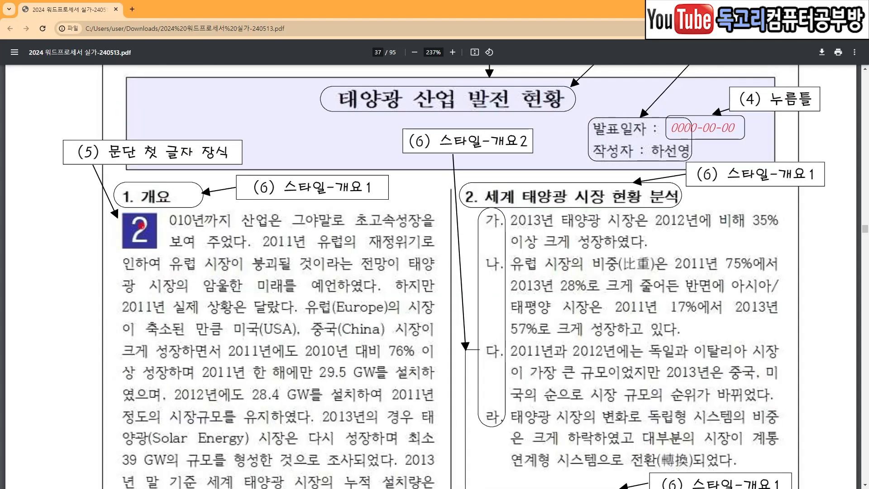
pyautogui.moveTo(159, 236)
pyautogui.mouseDown()
pyautogui.moveTo(145, 262)
pyautogui.moveTo(119, 202)
pyautogui.moveTo(162, 254)
pyautogui.mouseUp()
pyautogui.moveTo(197, 130)
pyautogui.mouseDown()
pyautogui.moveTo(202, 155)
pyautogui.moveTo(222, 122)
pyautogui.mouseUp()
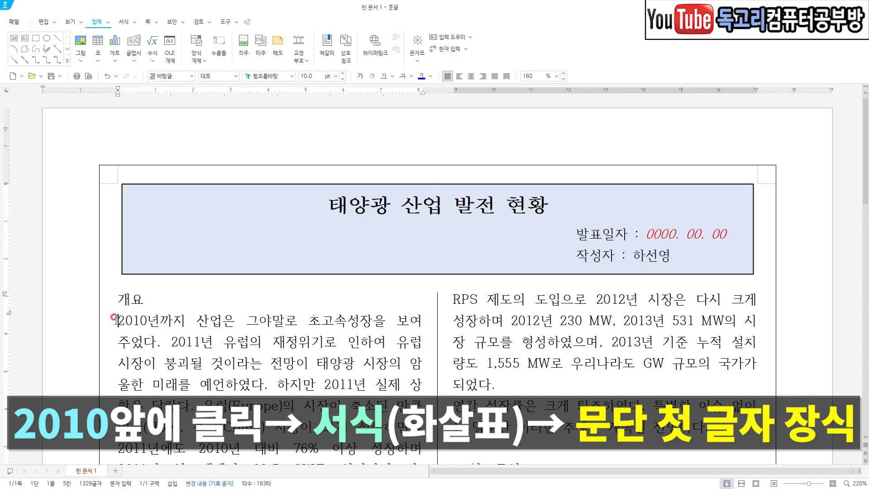
# Start 문단 첫 글자 장식 on the paragraph beginning "2010년까지", choosing the 2줄 shape and the 휴먼고딕 font.
pyautogui.moveTo(108, 311); pyautogui.dragTo(125, 307)
pyautogui.click(118, 320)
pyautogui.click(135, 22)
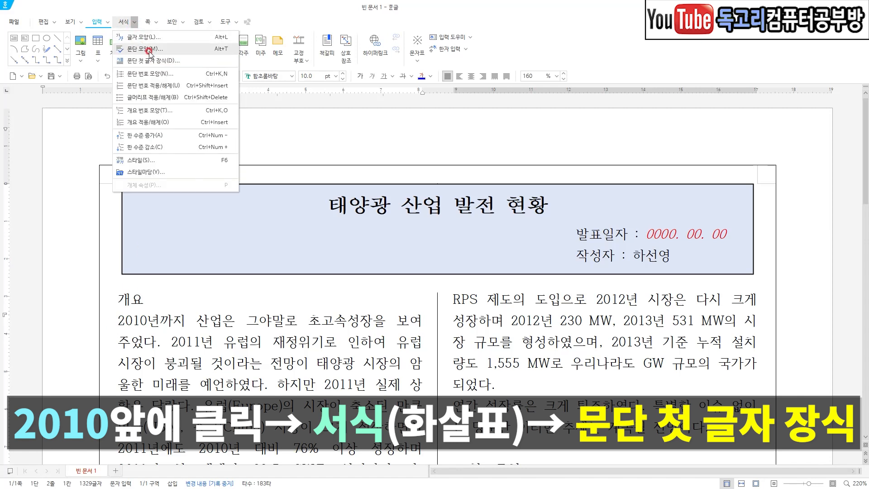
pyautogui.click(186, 60)
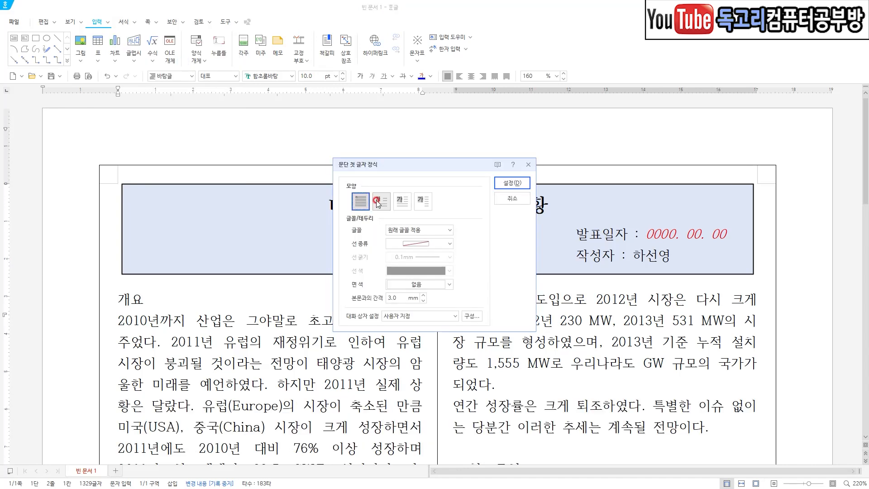
pyautogui.click(378, 202)
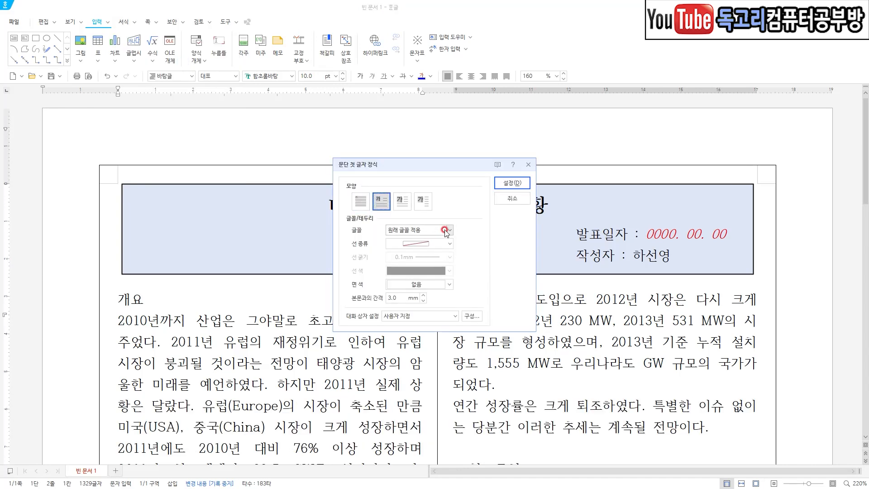
pyautogui.click(444, 233)
pyautogui.scroll(-20, 437, 323)
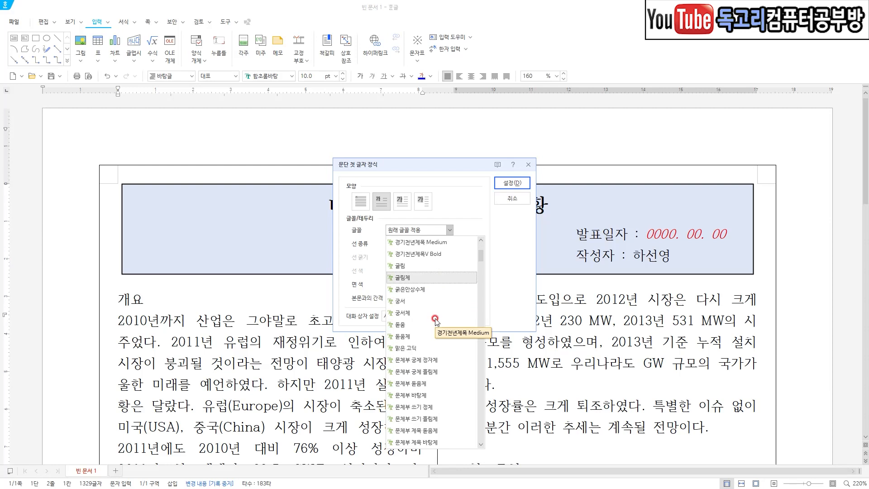
pyautogui.scroll(-1, 437, 323)
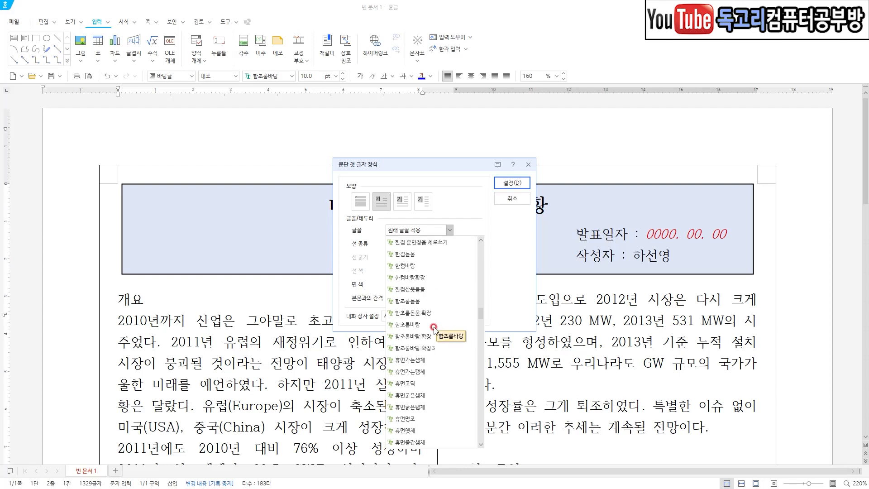
pyautogui.click(426, 384)
# Fill the first-letter decoration with 남색 (RGB: 58,60,132) and apply it.
pyautogui.click(450, 284)
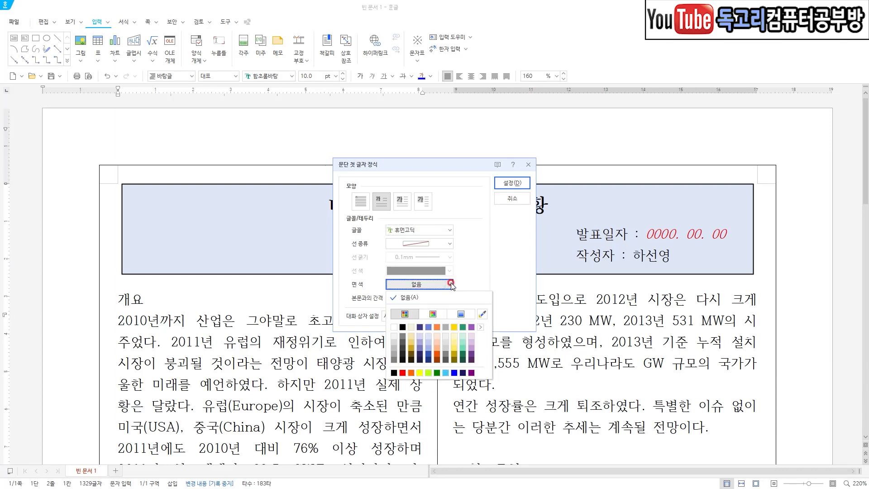
pyautogui.click(420, 327)
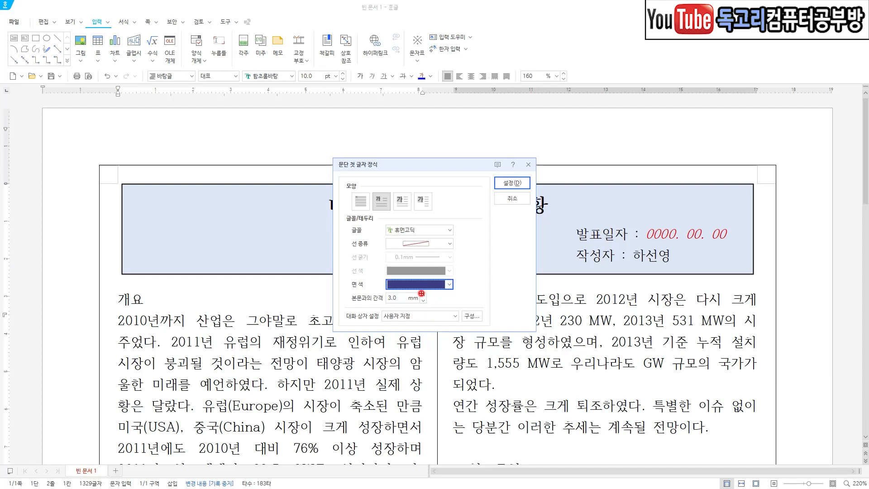
pyautogui.moveTo(406, 210)
pyautogui.mouseDown()
pyautogui.moveTo(386, 221)
pyautogui.moveTo(415, 234)
pyautogui.mouseUp()
pyautogui.moveTo(517, 198)
pyautogui.mouseDown()
pyautogui.moveTo(521, 155)
pyautogui.moveTo(536, 205)
pyautogui.mouseUp()
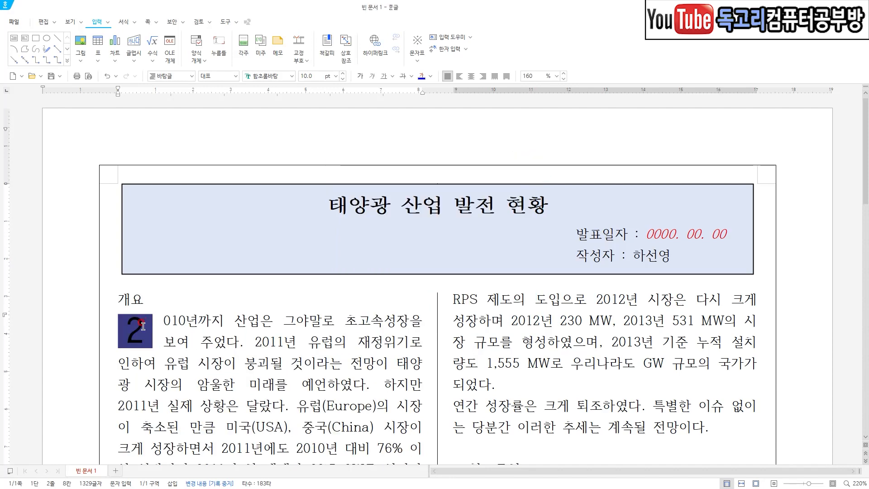
# Colour the decorated first character "2" 하양 (RGB: 255,255,255).
pyautogui.doubleClick(140, 334)
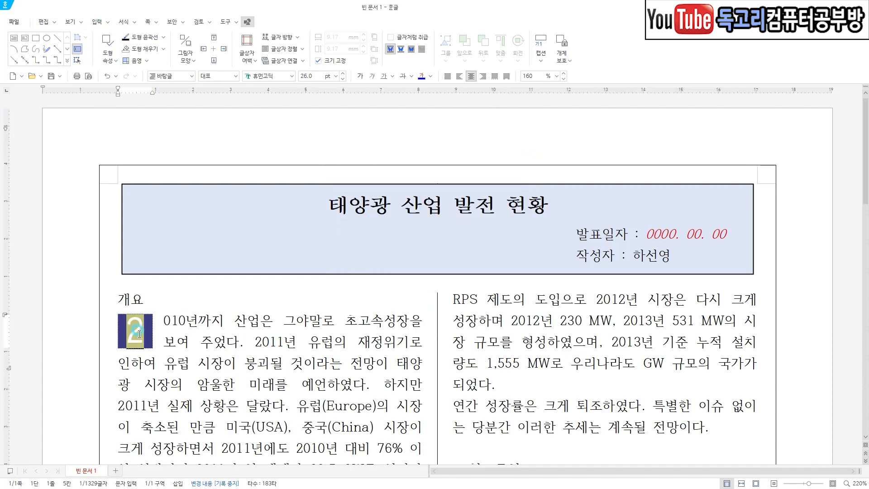
pyautogui.click(430, 76)
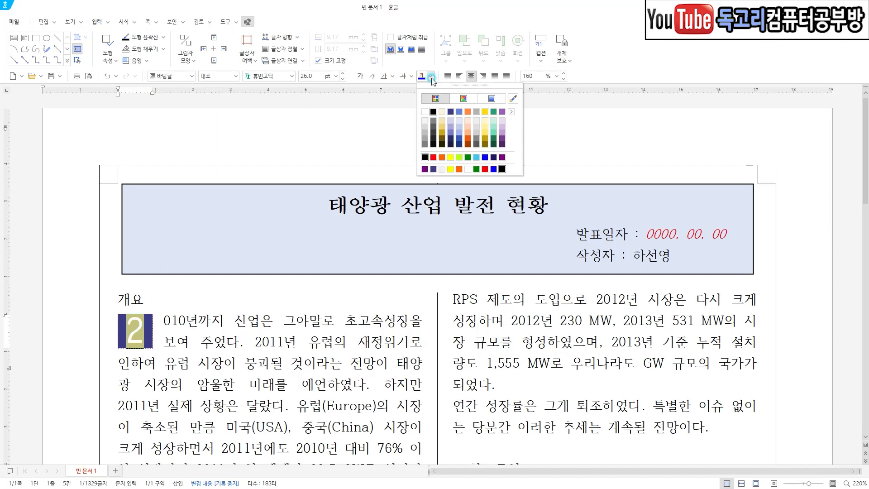
pyautogui.click(425, 112)
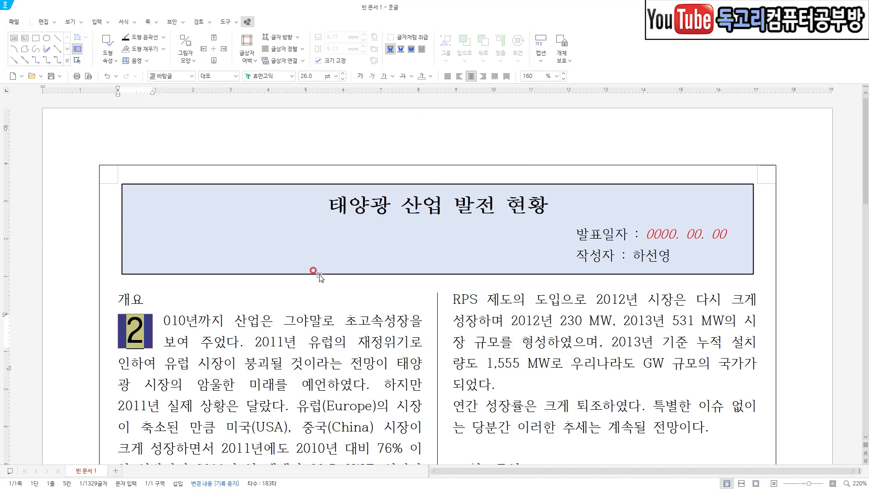
# Switch to the exam PDF and read the item 6 style instructions for 개요 1, 개요 2, 표제목 and 참고문헌.
pyautogui.click(296, 321)
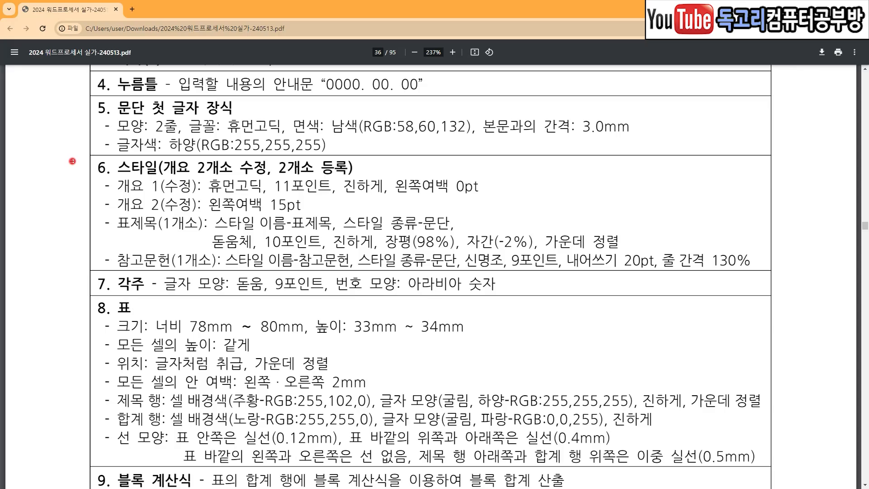
pyautogui.moveTo(65, 157); pyautogui.dragTo(98, 150)
pyautogui.moveTo(121, 178); pyautogui.dragTo(179, 179)
pyautogui.moveTo(220, 152); pyautogui.dragTo(239, 146)
pyautogui.moveTo(286, 174); pyautogui.dragTo(352, 173)
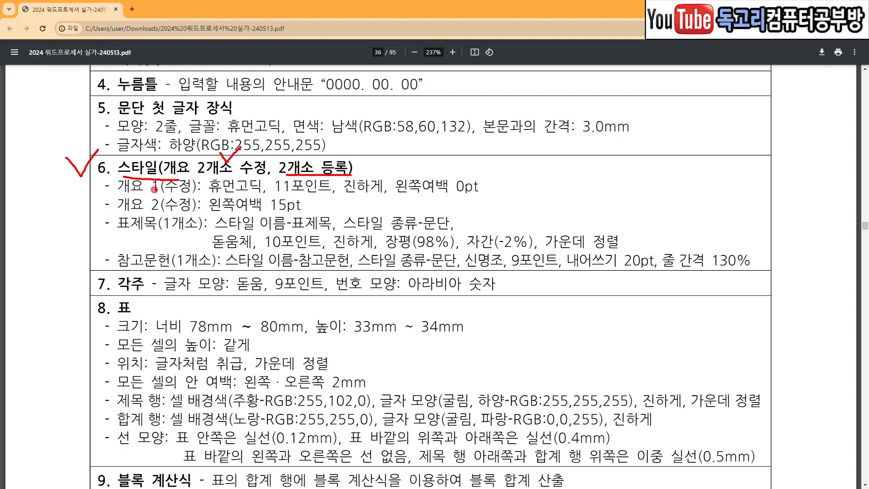
pyautogui.moveTo(119, 194); pyautogui.dragTo(497, 200)
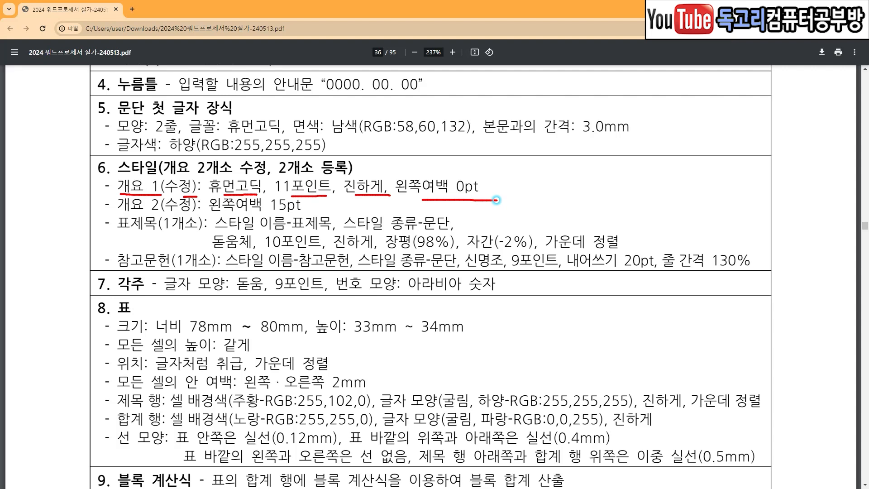
pyautogui.moveTo(135, 210); pyautogui.dragTo(299, 210)
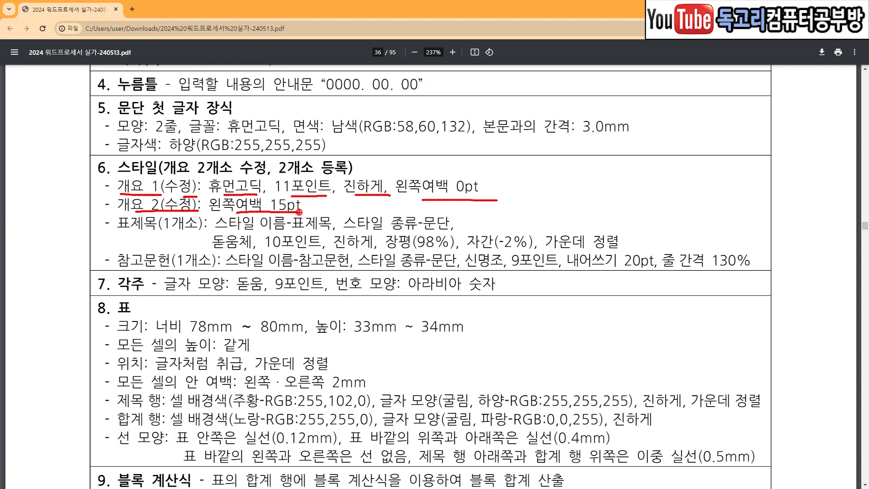
pyautogui.moveTo(125, 233); pyautogui.dragTo(183, 234)
pyautogui.moveTo(281, 233); pyautogui.dragTo(326, 233)
pyautogui.moveTo(446, 217); pyautogui.dragTo(458, 207)
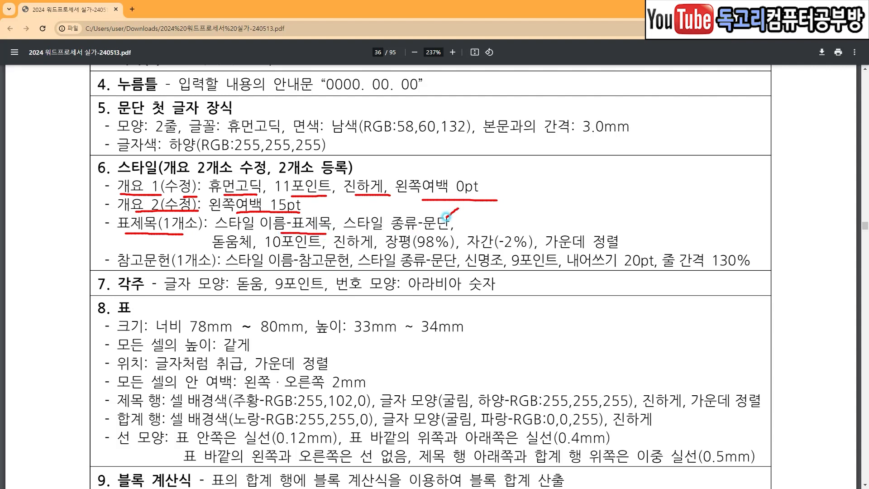
pyautogui.moveTo(229, 248); pyautogui.dragTo(538, 252)
pyautogui.moveTo(592, 217); pyautogui.dragTo(624, 212)
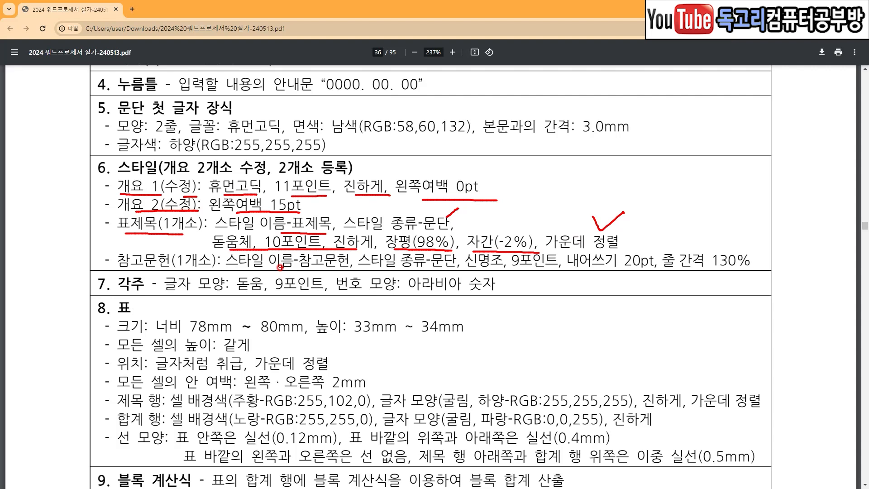
pyautogui.moveTo(133, 273); pyautogui.dragTo(195, 271)
pyautogui.moveTo(282, 274); pyautogui.dragTo(343, 268)
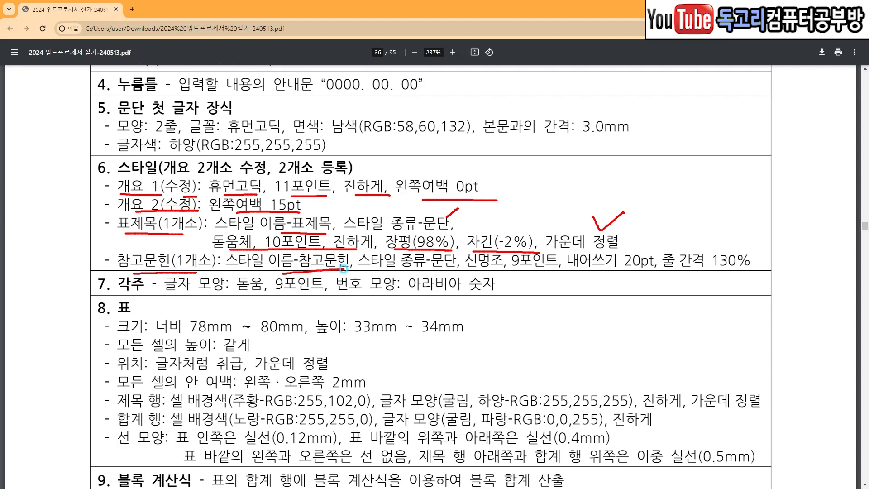
pyautogui.moveTo(424, 271); pyautogui.dragTo(535, 272)
pyautogui.moveTo(588, 274); pyautogui.dragTo(733, 278)
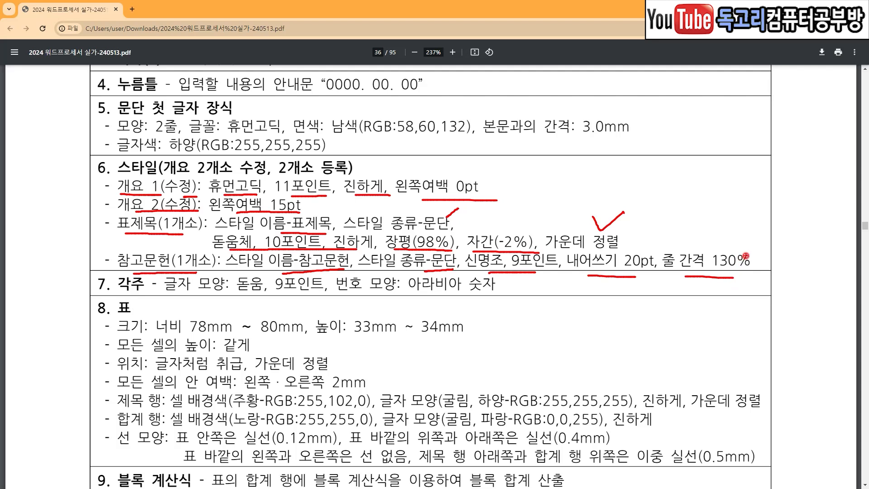
pyautogui.moveTo(114, 166); pyautogui.dragTo(86, 286)
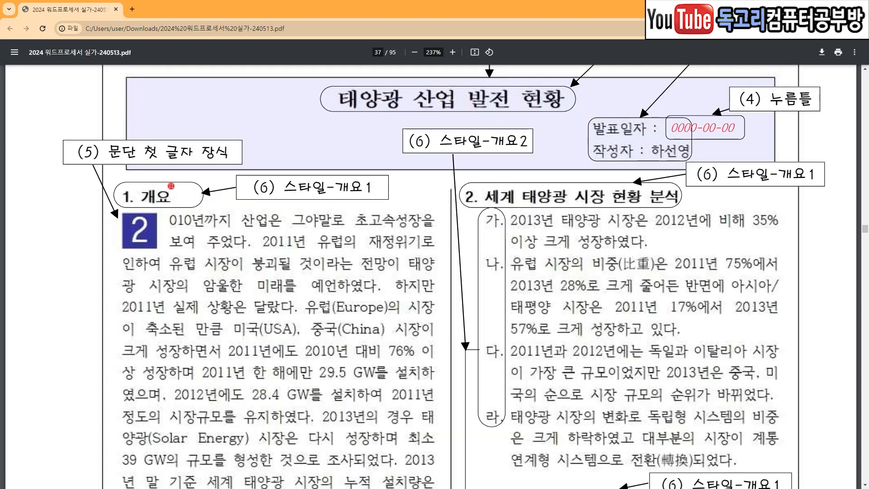
# Examine the PDF's sample page for the texts marked with the 개요 1, 개요 2, 표제목 and 참고문헌 styles.
pyautogui.moveTo(164, 174)
pyautogui.mouseDown()
pyautogui.moveTo(175, 195)
pyautogui.moveTo(188, 172)
pyautogui.mouseUp()
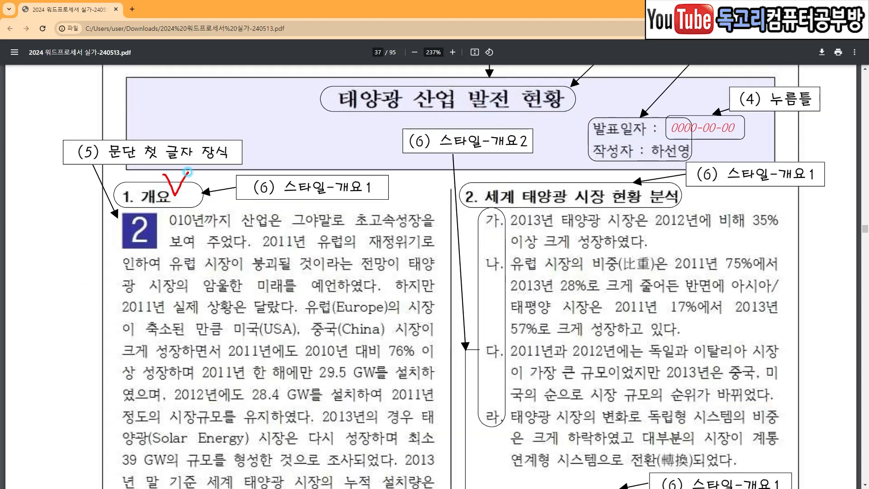
pyautogui.moveTo(512, 175)
pyautogui.mouseDown()
pyautogui.moveTo(524, 199)
pyautogui.moveTo(550, 168)
pyautogui.mouseUp()
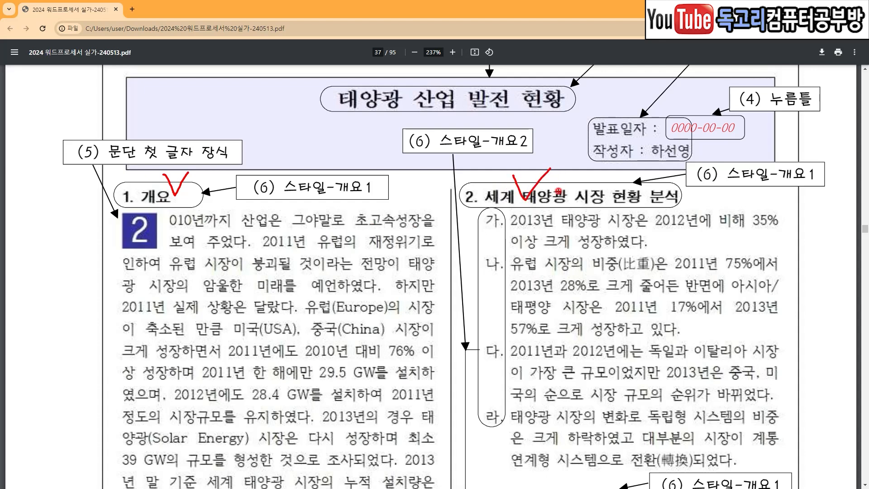
pyautogui.moveTo(476, 232)
pyautogui.mouseDown()
pyautogui.moveTo(475, 449)
pyautogui.moveTo(529, 294)
pyautogui.moveTo(483, 215)
pyautogui.mouseUp()
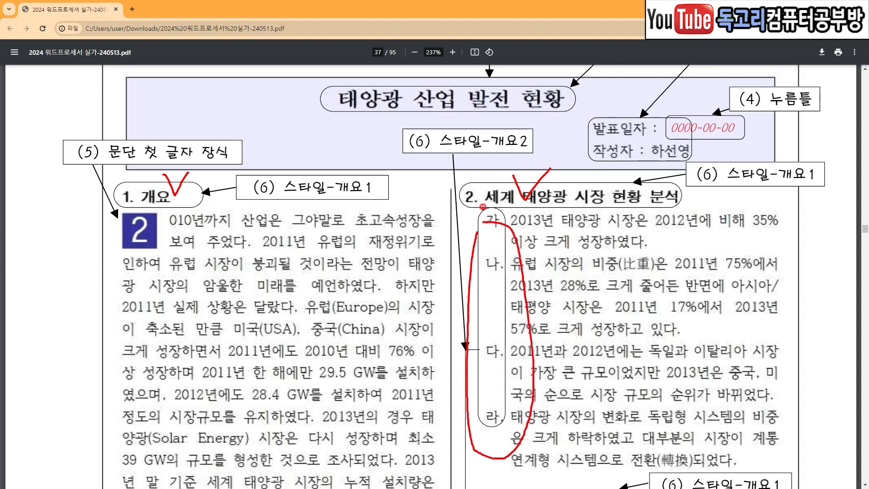
pyautogui.moveTo(488, 119); pyautogui.dragTo(518, 101)
pyautogui.scroll(-8, 428, 312)
pyautogui.moveTo(227, 199)
pyautogui.mouseDown()
pyautogui.moveTo(181, 193)
pyautogui.moveTo(200, 155)
pyautogui.moveTo(356, 175)
pyautogui.moveTo(274, 197)
pyautogui.mouseUp()
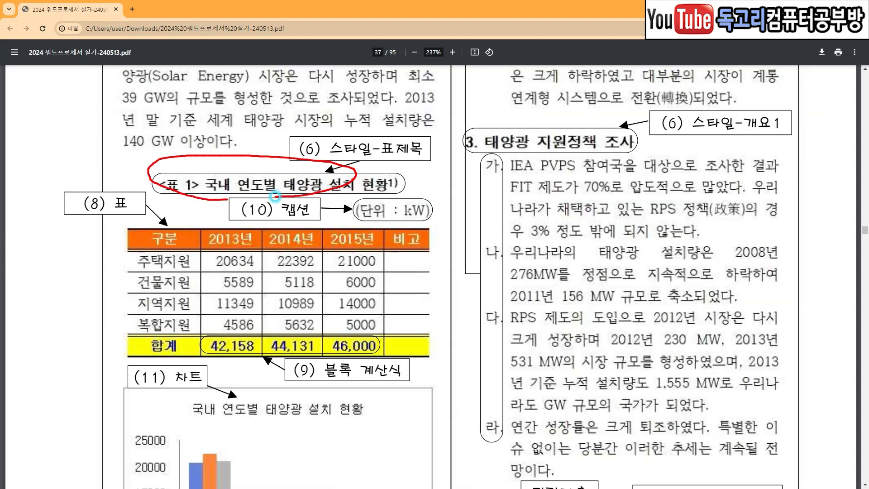
pyautogui.scroll(-6, 391, 295)
pyautogui.moveTo(655, 336)
pyautogui.mouseDown()
pyautogui.moveTo(536, 287)
pyautogui.moveTo(613, 312)
pyautogui.mouseUp()
pyautogui.moveTo(667, 197)
pyautogui.mouseDown()
pyautogui.moveTo(682, 203)
pyautogui.moveTo(693, 178)
pyautogui.mouseUp()
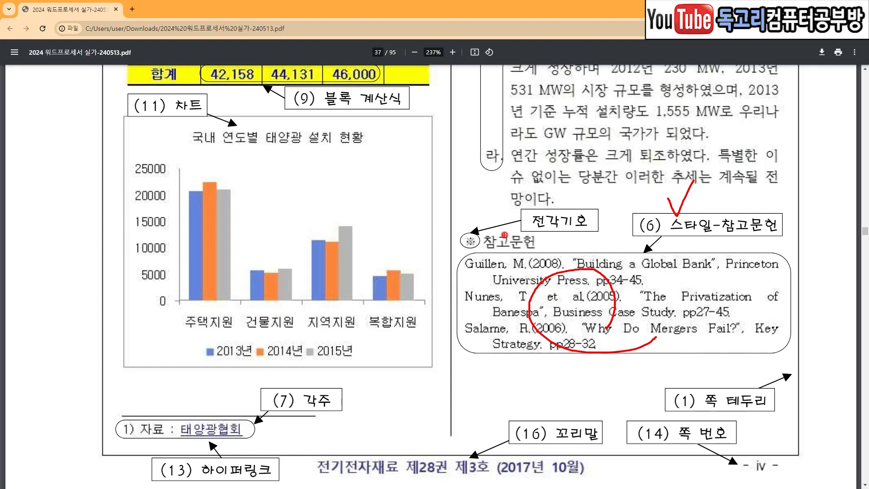
pyautogui.moveTo(466, 224); pyautogui.dragTo(480, 210)
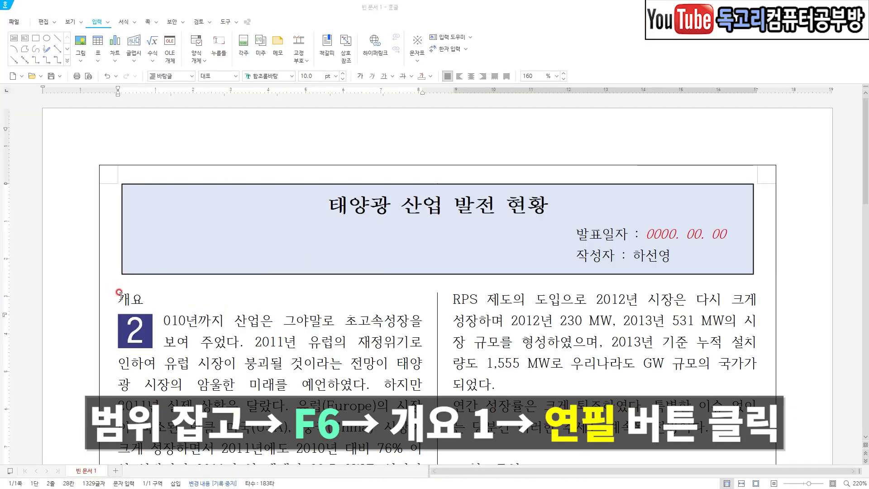
# Return to the Hangul document, select the heading "개요" and edit the 개요 1 style's paragraph shape to a left margin of 0 pt.
pyautogui.moveTo(116, 299); pyautogui.dragTo(149, 298)
pyautogui.press('F6')
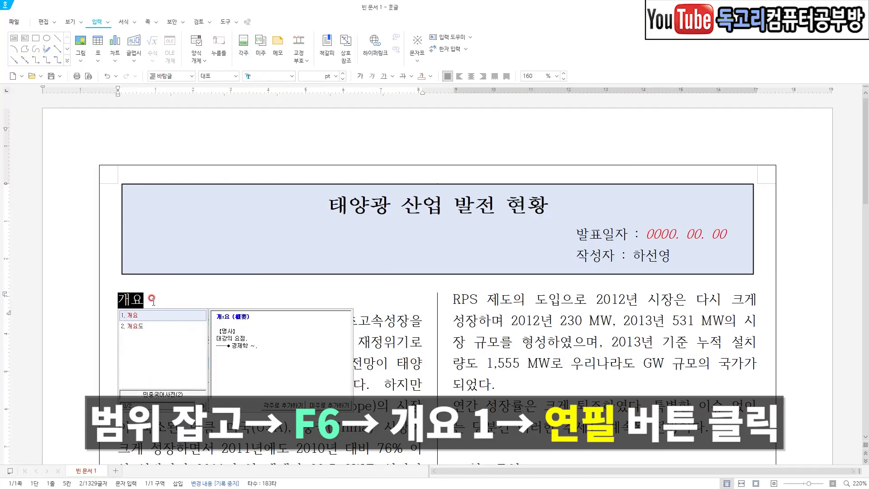
pyautogui.press('Escape')
pyautogui.press('F6')
pyautogui.click(300, 190)
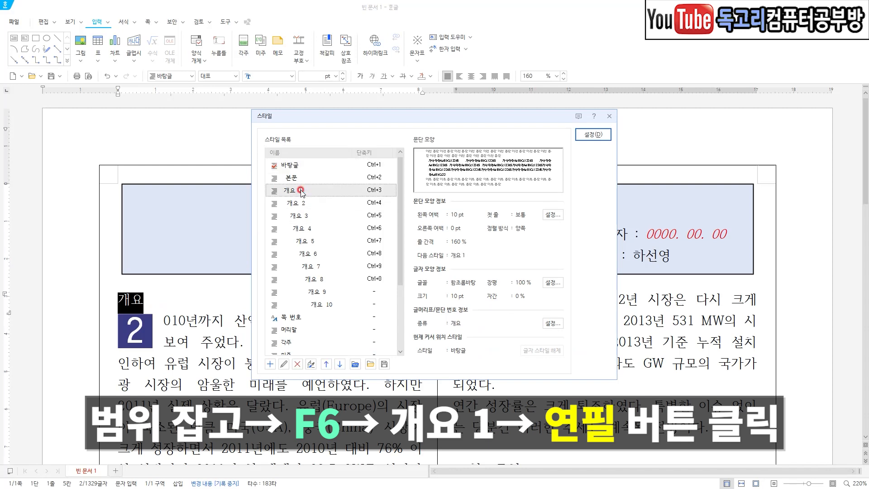
pyautogui.moveTo(336, 176); pyautogui.dragTo(301, 208)
pyautogui.moveTo(293, 354)
pyautogui.mouseDown()
pyautogui.moveTo(277, 372)
pyautogui.moveTo(290, 380)
pyautogui.mouseUp()
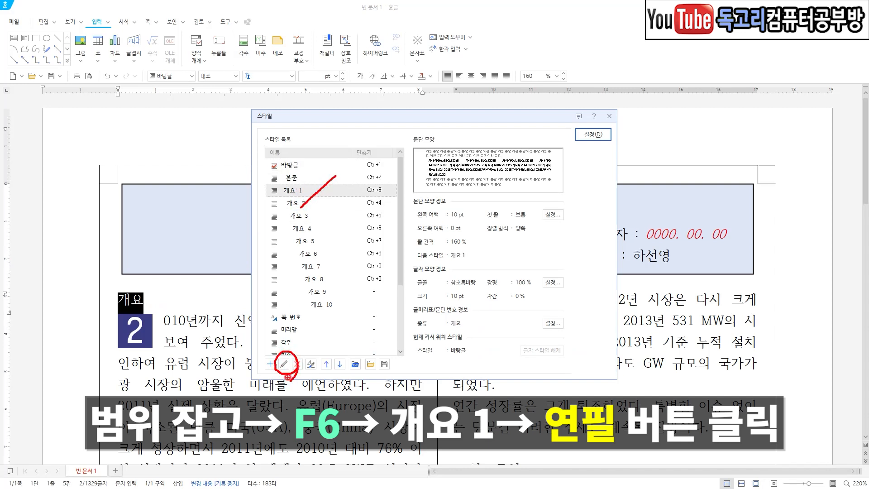
pyautogui.click(284, 364)
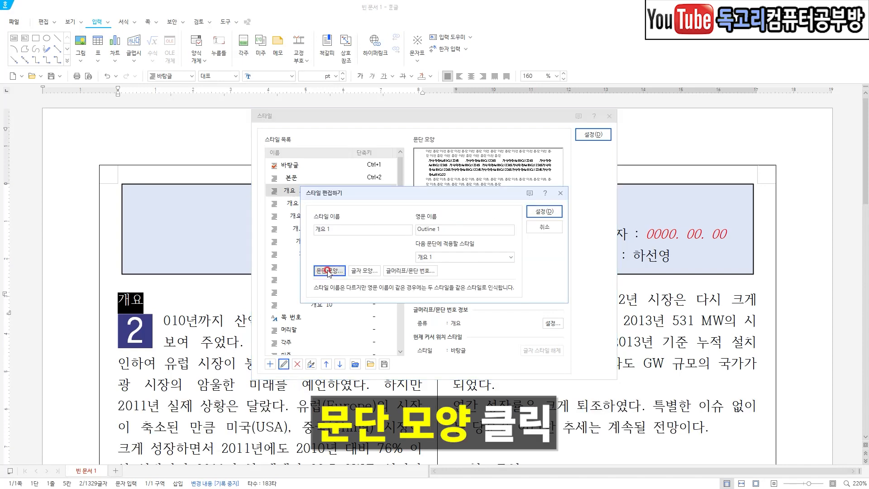
pyautogui.click(329, 271)
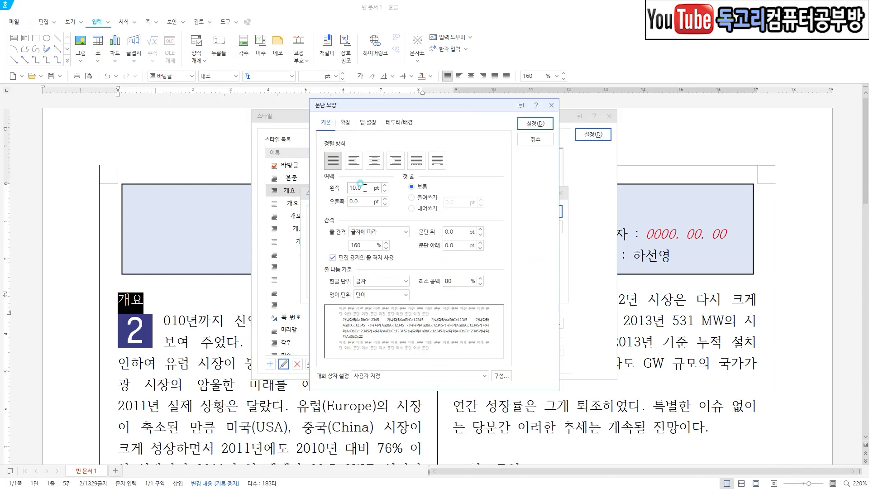
pyautogui.write('0')
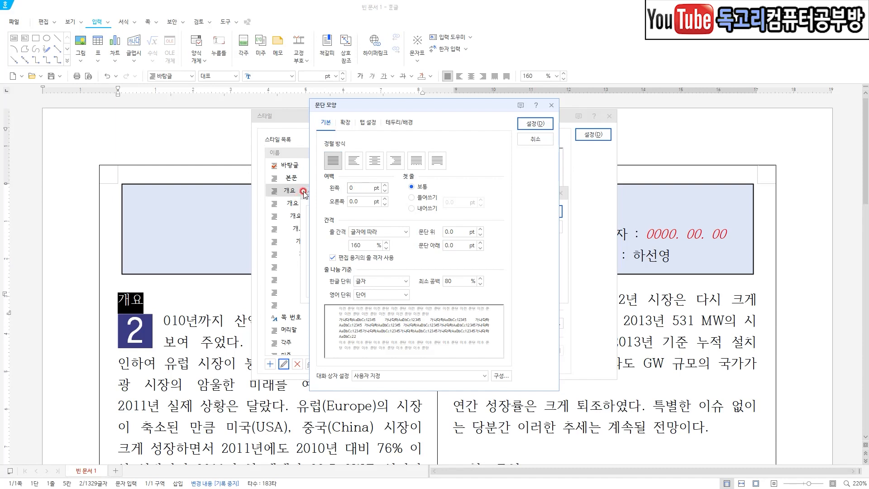
pyautogui.moveTo(377, 181); pyautogui.dragTo(343, 210)
pyautogui.moveTo(562, 137)
pyautogui.mouseDown()
pyautogui.moveTo(518, 108)
pyautogui.moveTo(531, 155)
pyautogui.mouseUp()
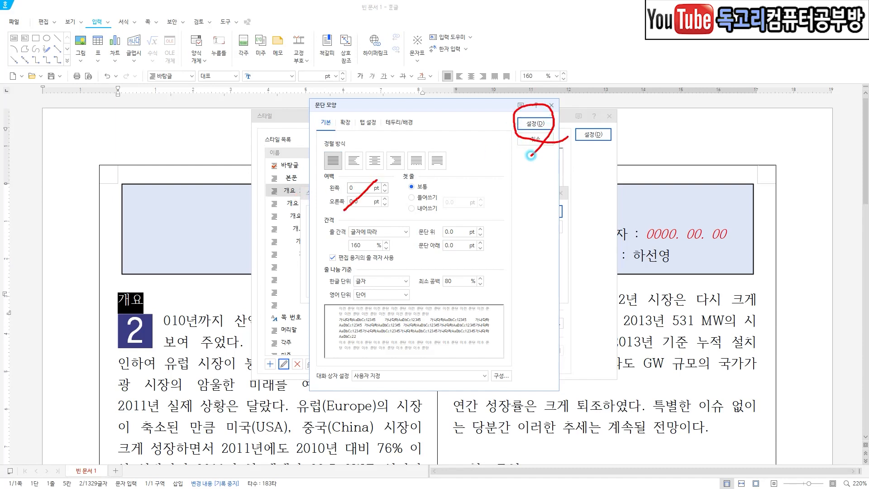
pyautogui.press('Escape')
pyautogui.click(535, 124)
# Set the 개요 1 style's characters to 11 pt, 휴먼고딕 and bold, and save the style edit.
pyautogui.moveTo(401, 249); pyautogui.dragTo(365, 291)
pyautogui.click(364, 271)
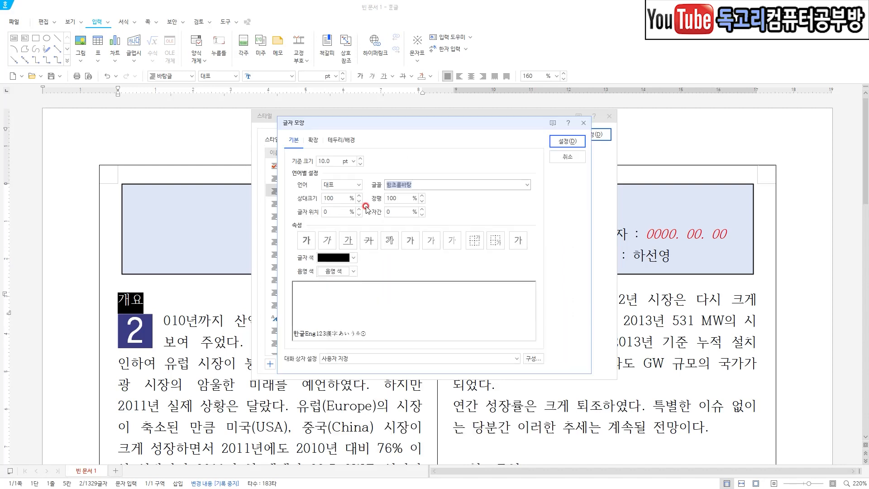
pyautogui.click(359, 158)
pyautogui.click(527, 185)
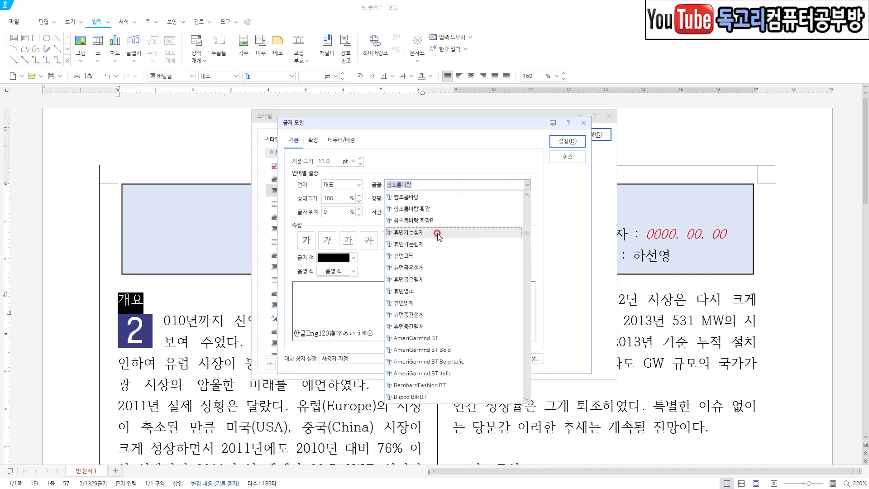
pyautogui.click(424, 256)
pyautogui.click(306, 243)
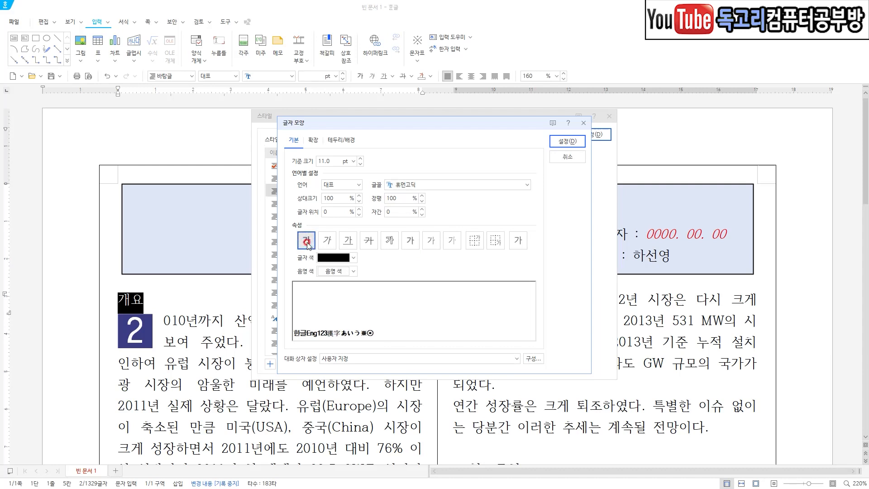
pyautogui.click(563, 141)
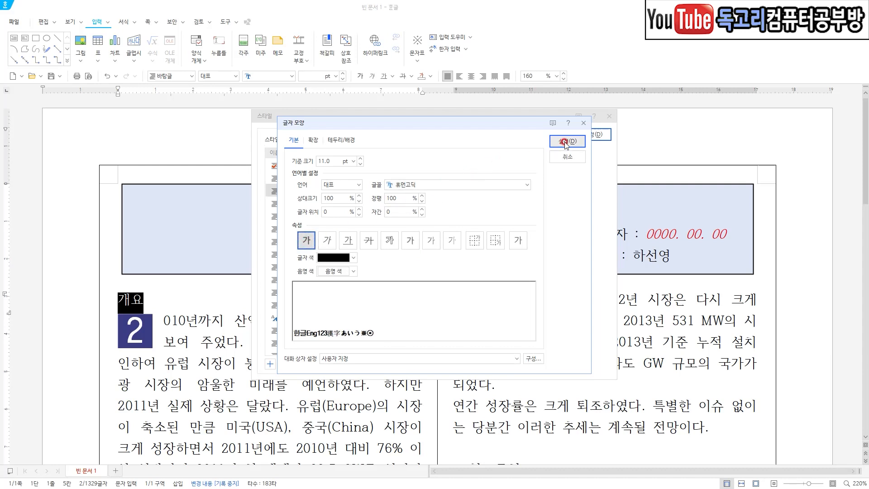
pyautogui.click(553, 212)
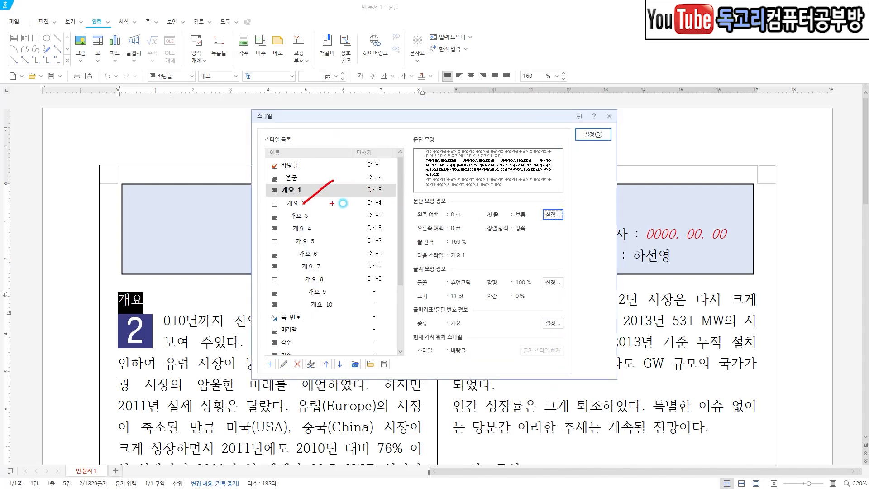
# Review the edited paragraph settings and apply the 개요 1 style to the selected heading "개요".
pyautogui.moveTo(420, 222); pyautogui.dragTo(469, 218)
pyautogui.moveTo(469, 218)
pyautogui.mouseDown()
pyautogui.moveTo(457, 202)
pyautogui.moveTo(406, 211)
pyautogui.moveTo(422, 226)
pyautogui.mouseUp()
pyautogui.moveTo(584, 230)
pyautogui.mouseDown()
pyautogui.moveTo(543, 235)
pyautogui.moveTo(573, 199)
pyautogui.moveTo(564, 229)
pyautogui.mouseUp()
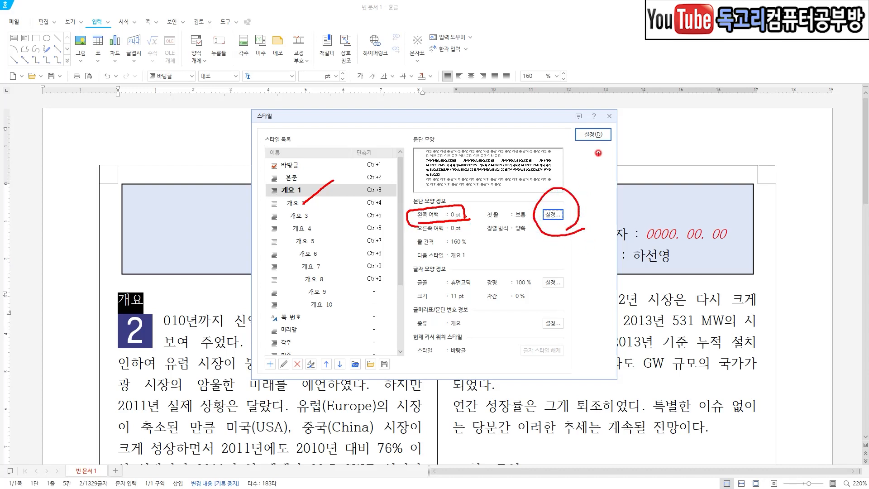
pyautogui.moveTo(631, 111); pyautogui.dragTo(587, 159)
pyautogui.click(593, 134)
# Apply the 개요 1 style to the heading "세계 태양광 시장 현황 분석".
pyautogui.scroll(-8, 382, 346)
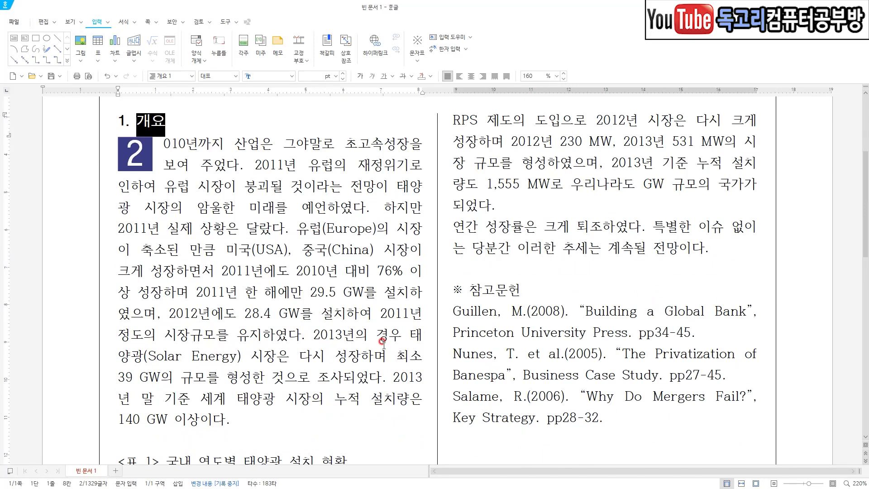
pyautogui.scroll(-4, 382, 346)
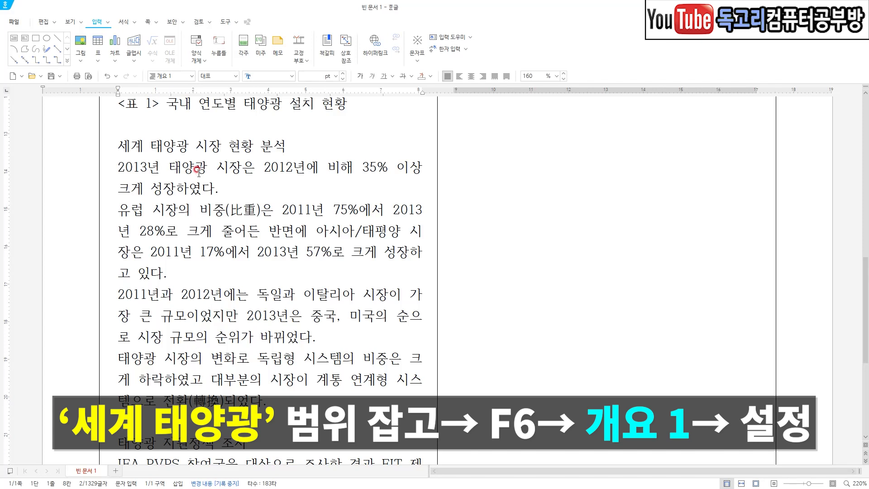
pyautogui.moveTo(113, 154); pyautogui.dragTo(304, 144)
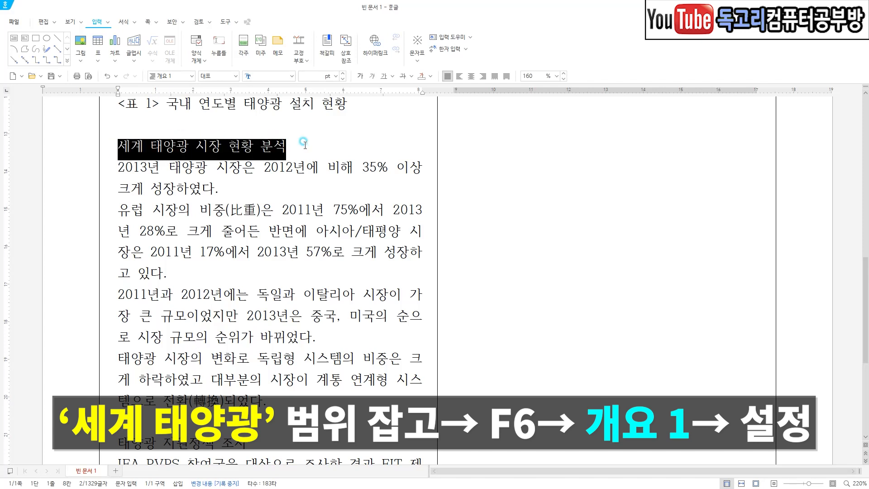
pyautogui.click(180, 77)
pyautogui.click(296, 192)
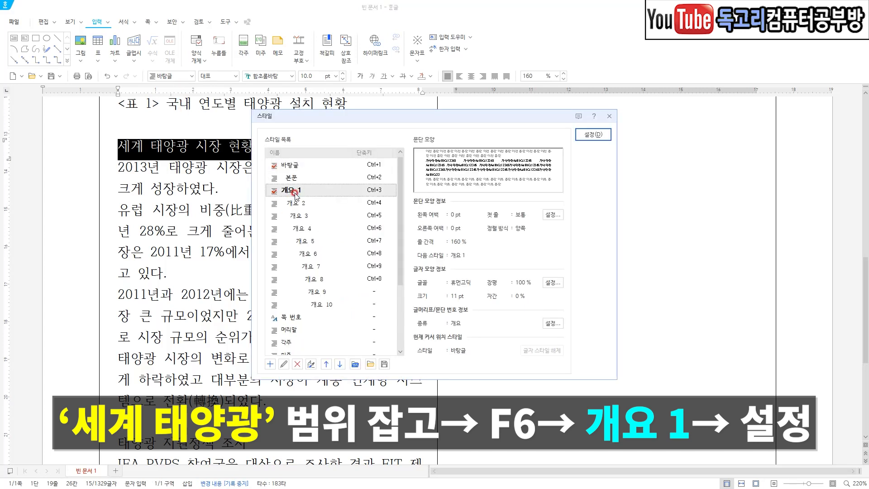
pyautogui.click(592, 134)
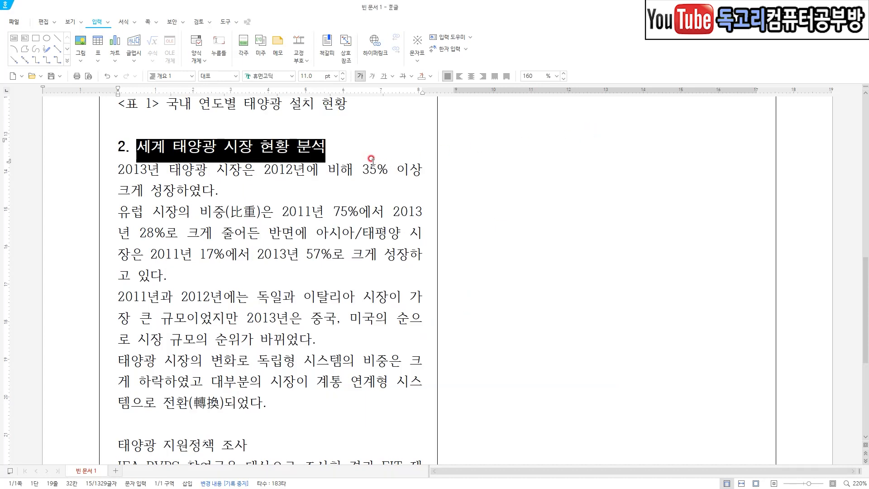
pyautogui.click(370, 160)
# Apply the 개요 1 style to the heading "태양광 지원정책 조사".
pyautogui.scroll(-3, 150, 298)
pyautogui.moveTo(115, 267); pyautogui.dragTo(270, 261)
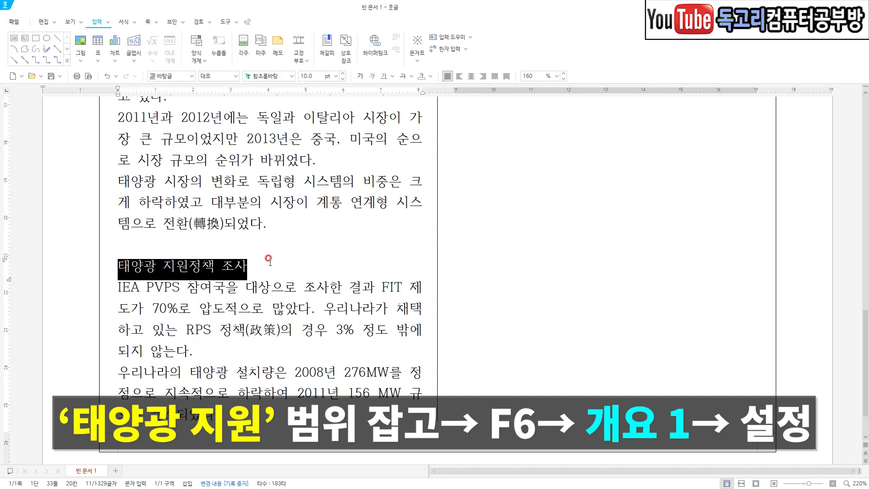
pyautogui.press('F6')
pyautogui.click(310, 189)
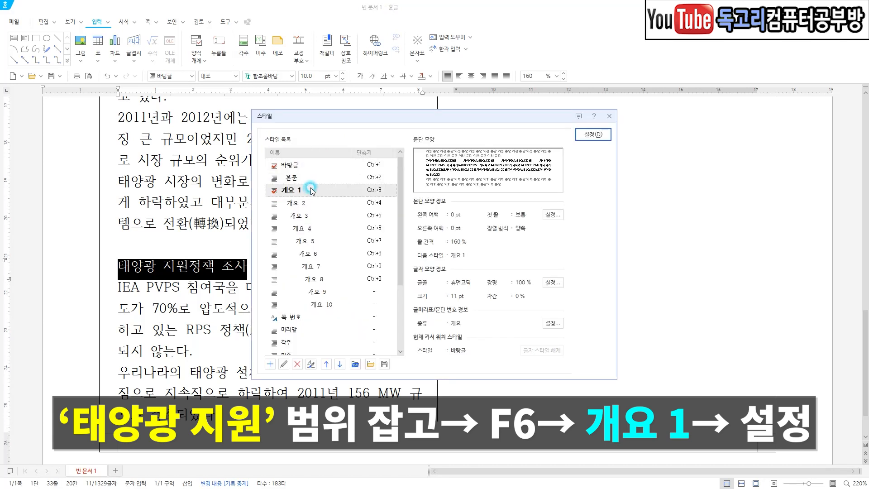
pyautogui.click(583, 135)
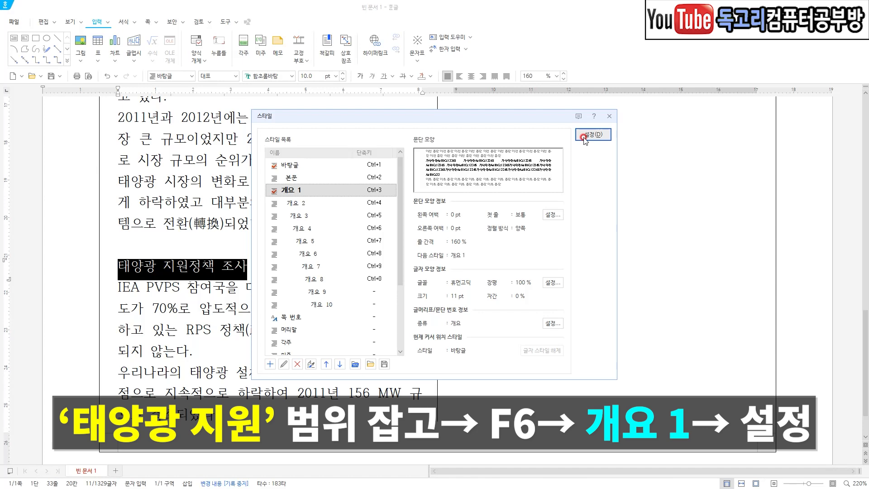
# Select the four paragraphs under "세계 태양광 시장 현황 분석" and open the 개요 2 style for editing.
pyautogui.click(408, 264)
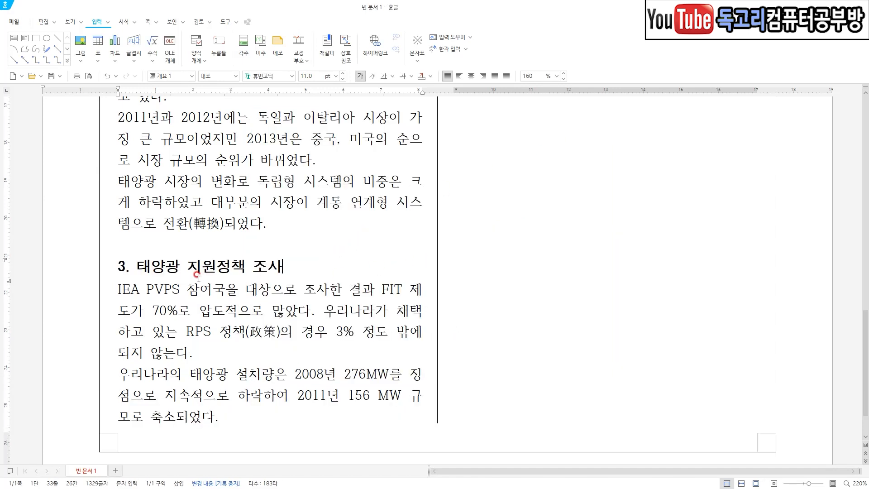
pyautogui.scroll(3, 198, 274)
pyautogui.moveTo(119, 170); pyautogui.dragTo(295, 397)
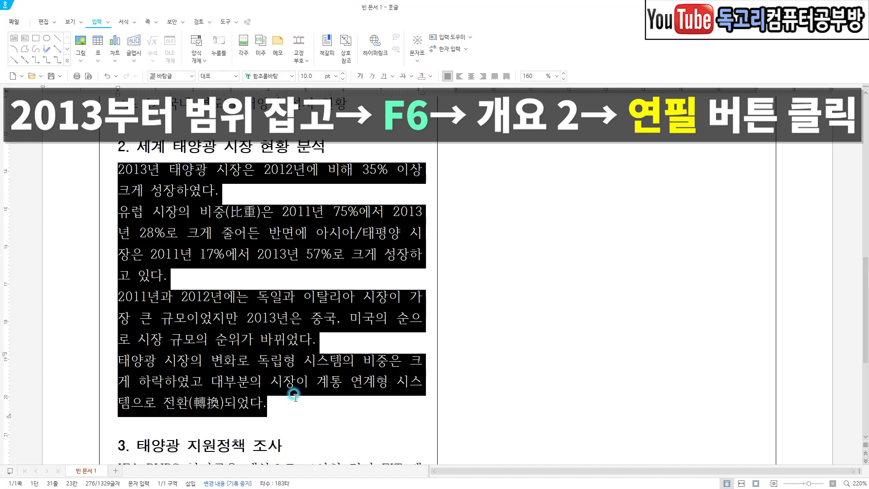
pyautogui.press('F6')
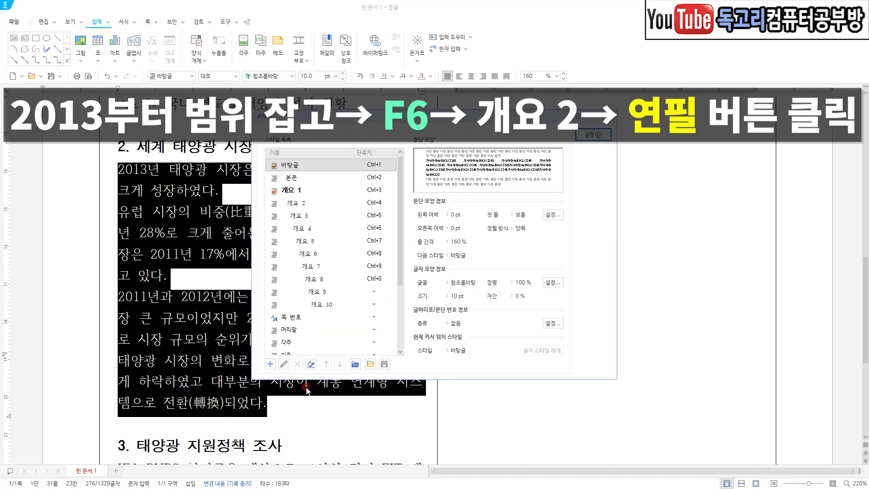
pyautogui.click(303, 205)
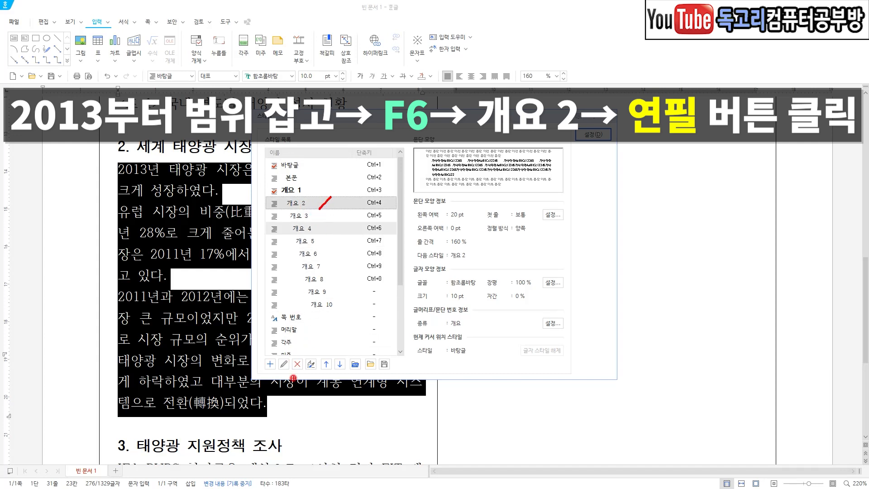
pyautogui.moveTo(290, 375)
pyautogui.mouseDown()
pyautogui.moveTo(271, 357)
pyautogui.moveTo(297, 362)
pyautogui.moveTo(293, 374)
pyautogui.mouseUp()
pyautogui.click(284, 364)
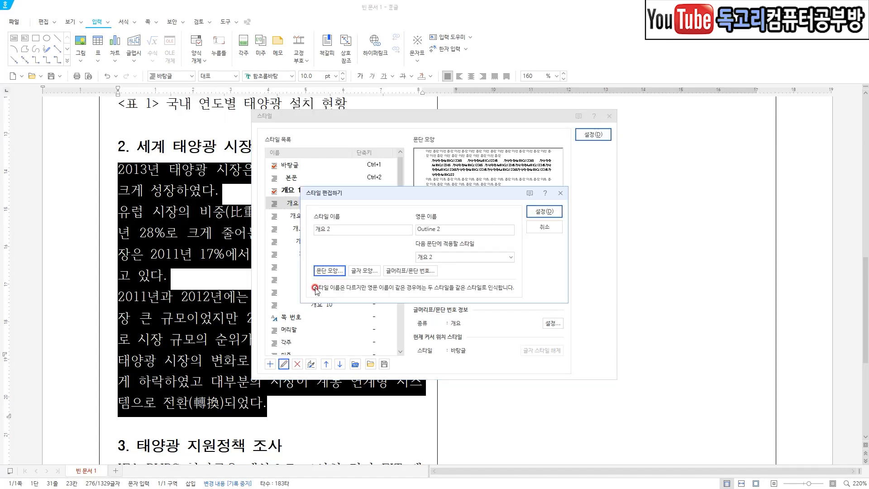
# Set the 개요 2 style's left paragraph margin to 15 pt and save the style edit.
pyautogui.moveTo(342, 277)
pyautogui.mouseDown()
pyautogui.moveTo(303, 251)
pyautogui.moveTo(357, 289)
pyautogui.moveTo(330, 305)
pyautogui.mouseUp()
pyautogui.click(329, 275)
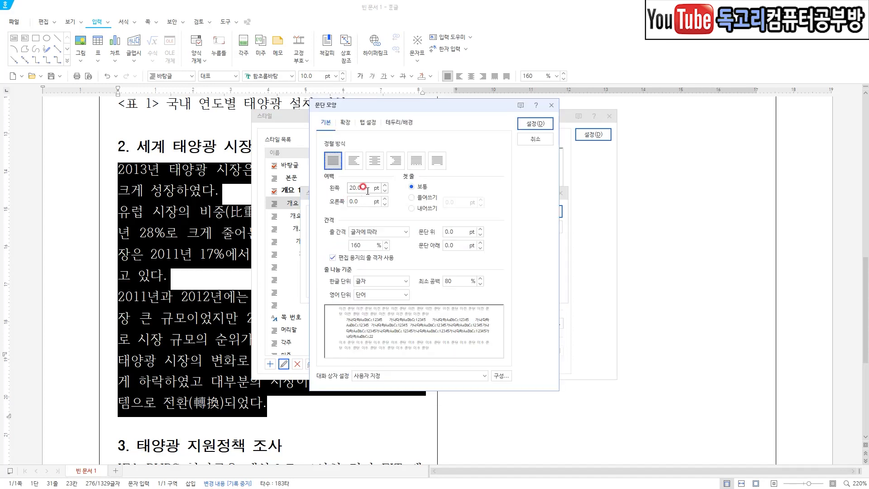
pyautogui.write('15')
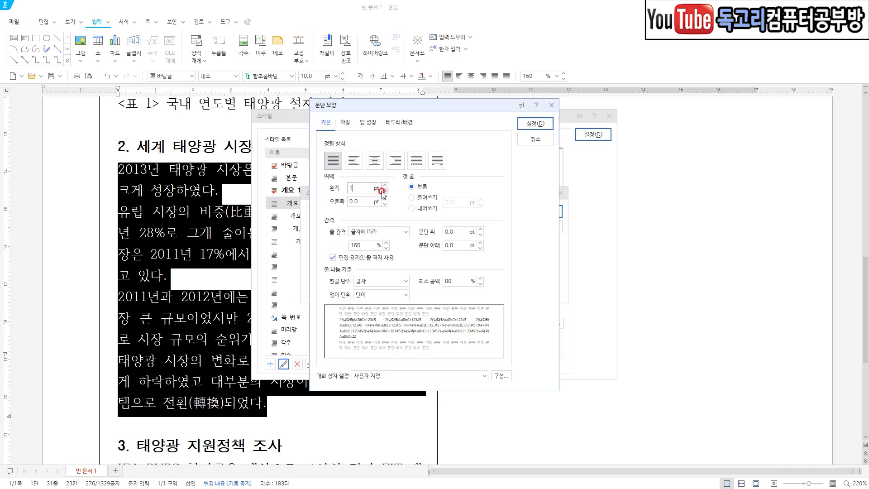
pyautogui.moveTo(420, 153); pyautogui.dragTo(347, 224)
pyautogui.moveTo(559, 108); pyautogui.dragTo(526, 148)
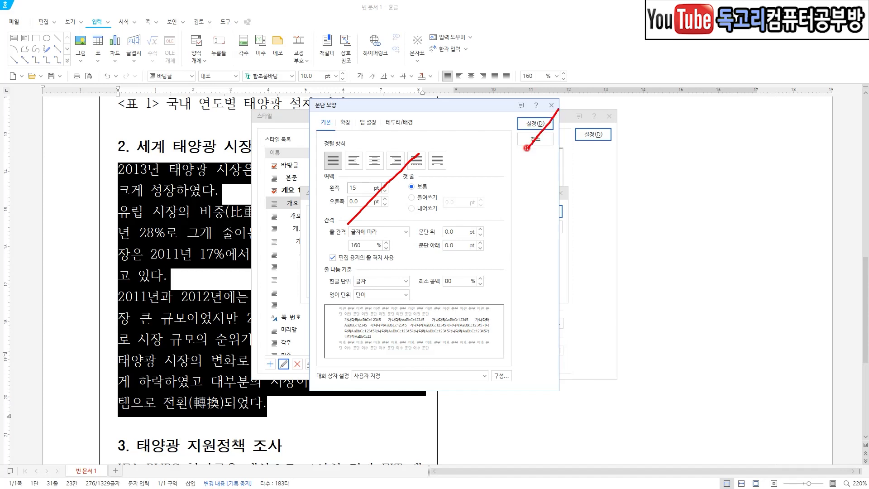
pyautogui.press('Escape')
pyautogui.click(537, 125)
pyautogui.click(551, 212)
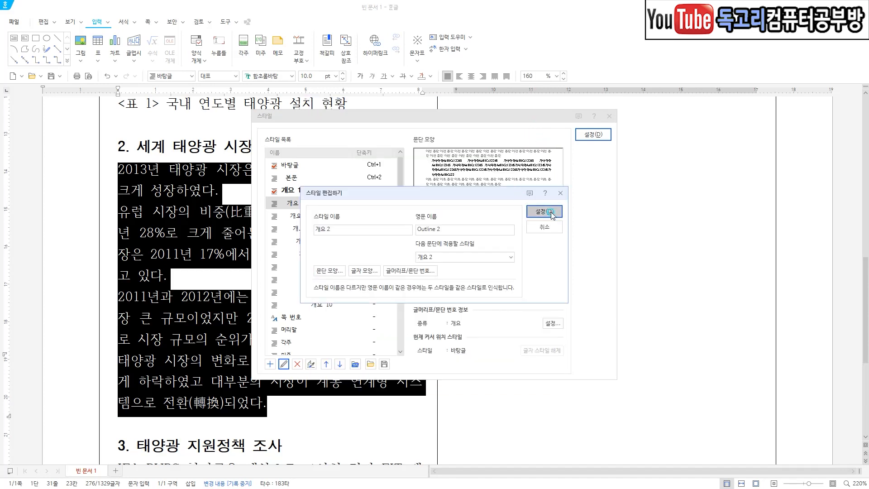
# Check the edited paragraph settings and apply the 개요 2 style to the selected paragraphs under "세계 태양광 시장 현황 분석".
pyautogui.moveTo(403, 224); pyautogui.dragTo(473, 225)
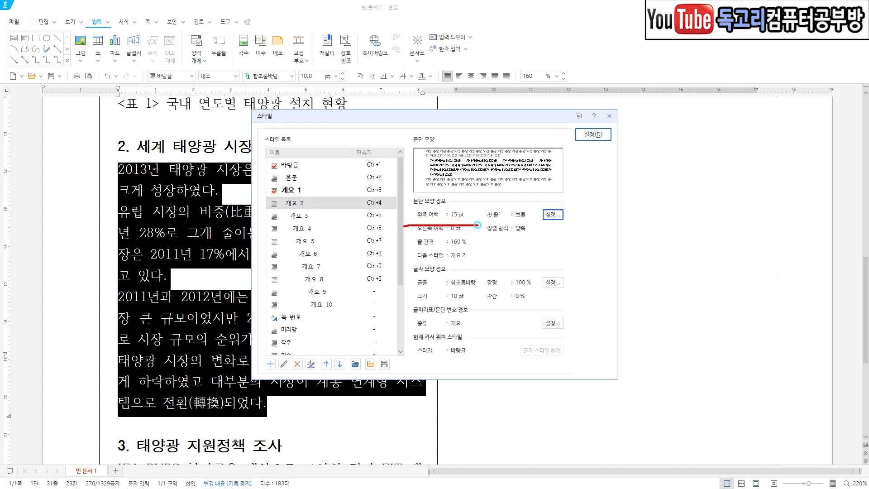
pyautogui.moveTo(583, 239)
pyautogui.mouseDown()
pyautogui.moveTo(530, 229)
pyautogui.moveTo(585, 206)
pyautogui.moveTo(550, 242)
pyautogui.mouseUp()
pyautogui.moveTo(442, 198); pyautogui.dragTo(482, 183)
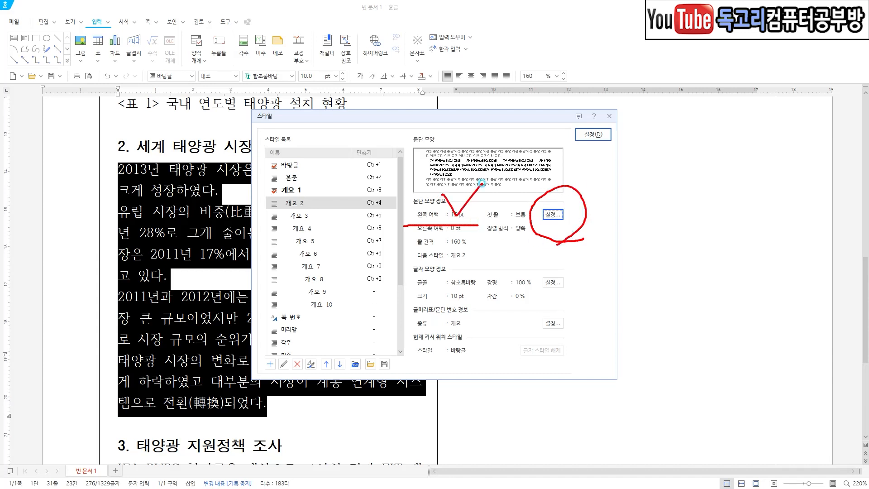
pyautogui.press('Escape')
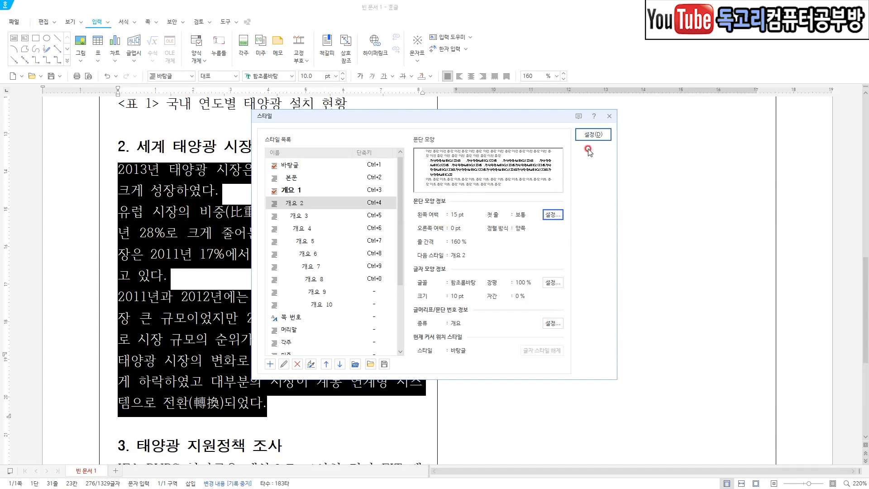
pyautogui.click(593, 135)
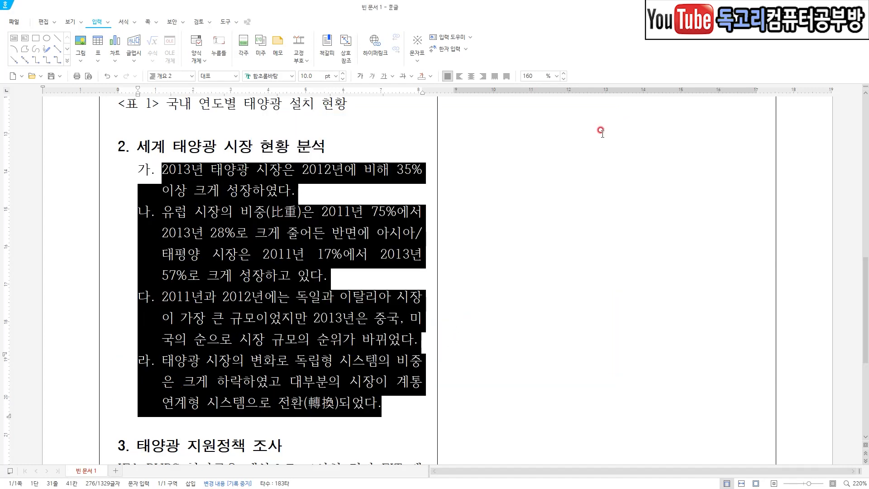
pyautogui.click(370, 259)
# Apply the 개요 2 style to all body paragraphs under "태양광 지원정책 조사", from "IEA PVPS" through "계속될 전망이다." in the second column.
pyautogui.scroll(-5, 353, 272)
pyautogui.scroll(1, 353, 274)
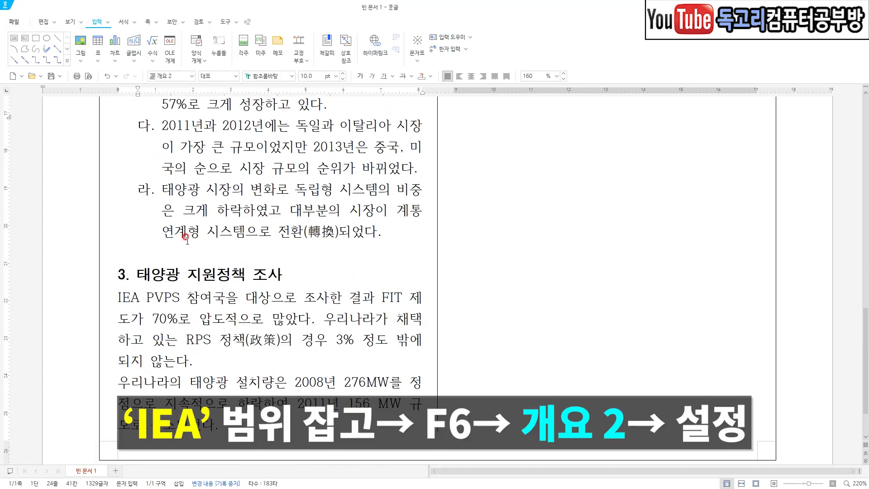
pyautogui.moveTo(119, 297); pyautogui.dragTo(709, 276)
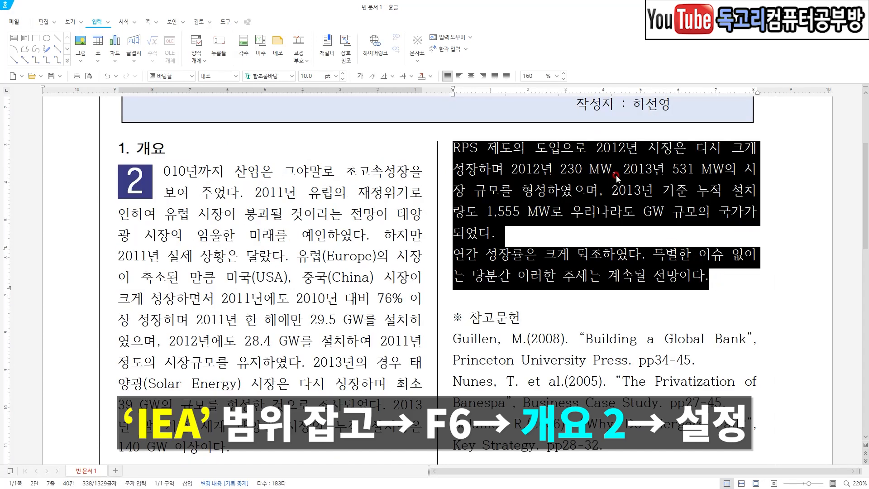
pyautogui.press('F6')
pyautogui.click(316, 203)
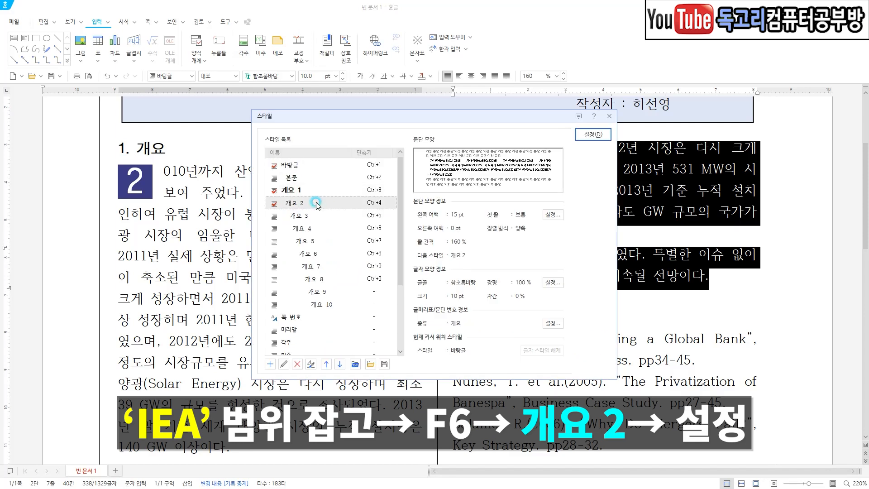
pyautogui.moveTo(330, 192); pyautogui.dragTo(290, 229)
pyautogui.moveTo(631, 127); pyautogui.dragTo(597, 158)
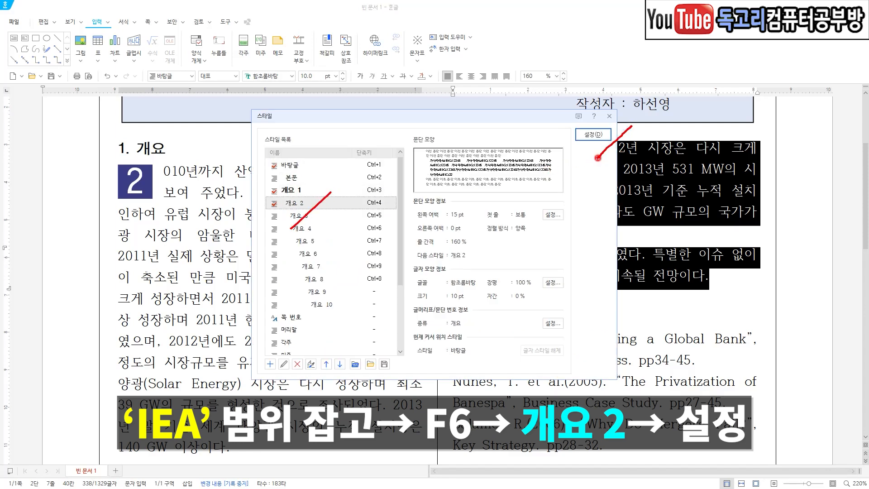
pyautogui.click(592, 134)
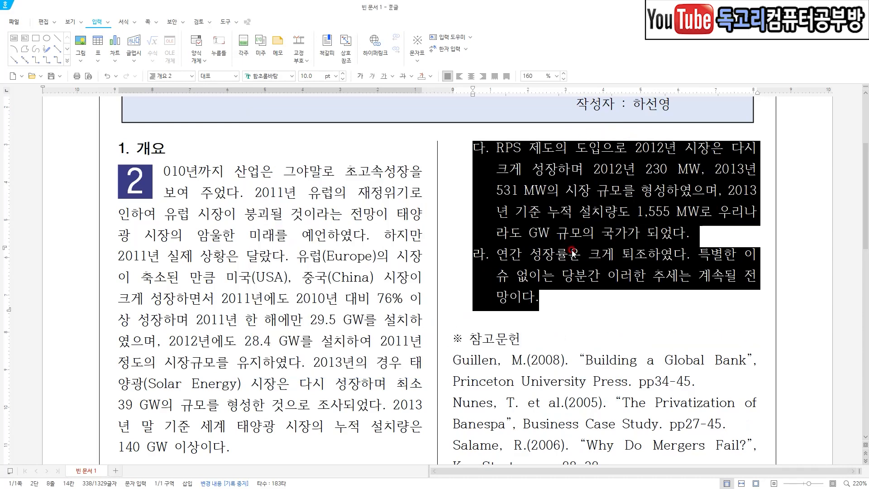
pyautogui.click(572, 253)
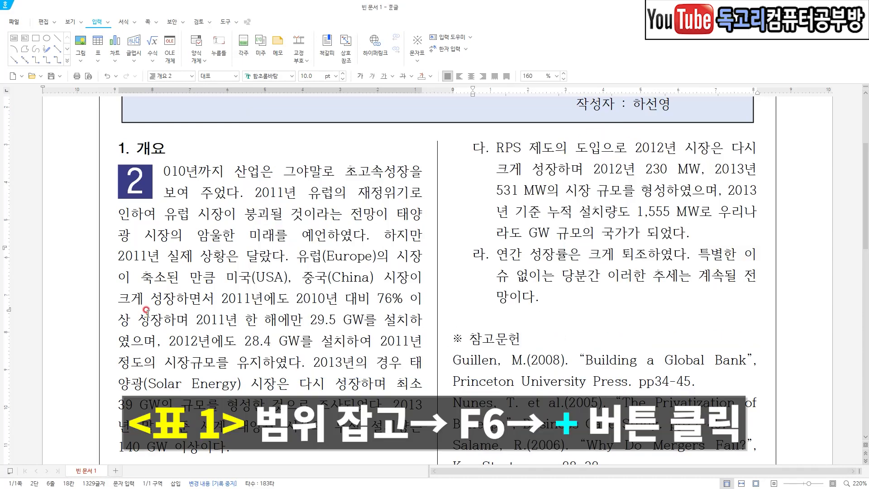
# Select the caption "<표 1> 국내 연도별 태양광 설치 현황" and start a new paragraph style named 표제목.
pyautogui.scroll(-5, 145, 312)
pyautogui.moveTo(117, 250); pyautogui.dragTo(352, 248)
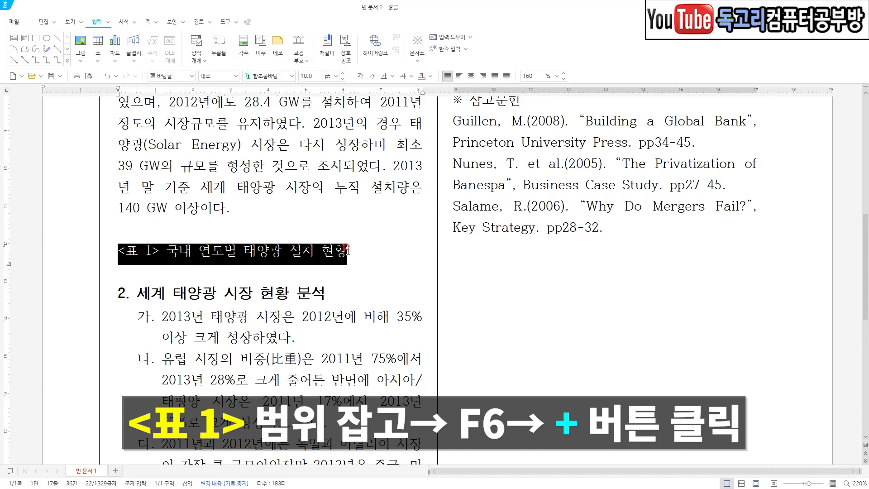
pyautogui.press('F6')
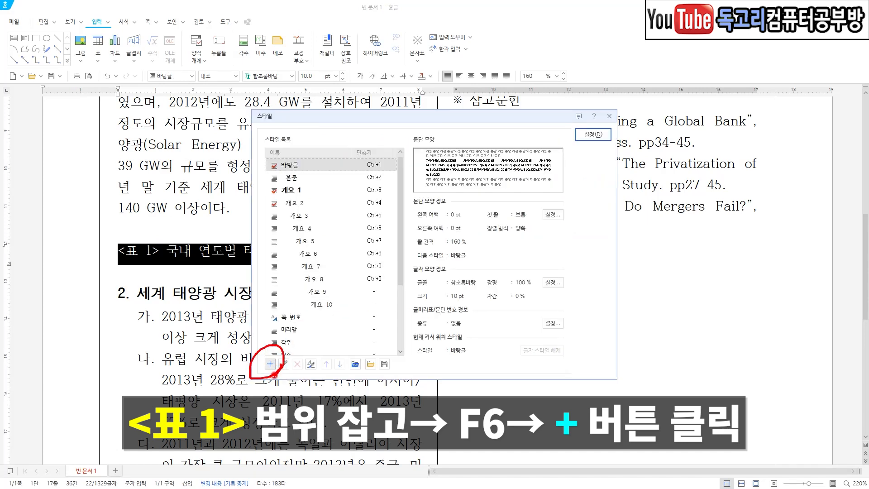
pyautogui.click(269, 364)
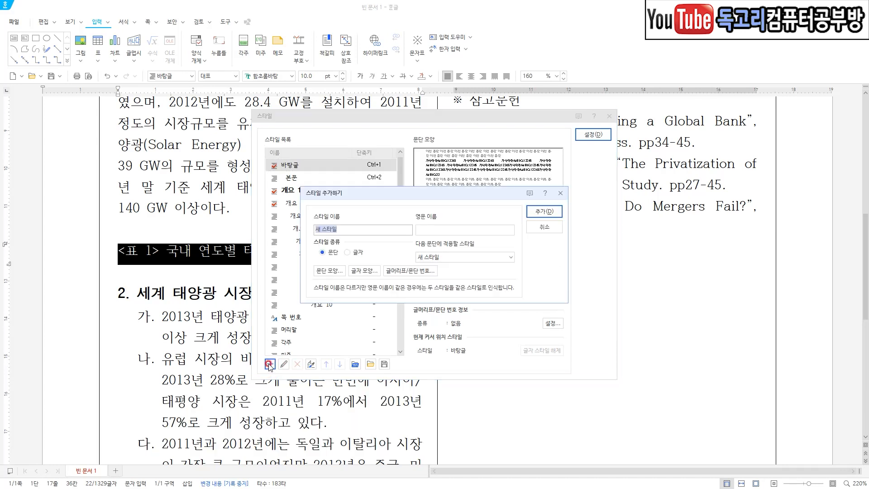
pyautogui.write('표제목')
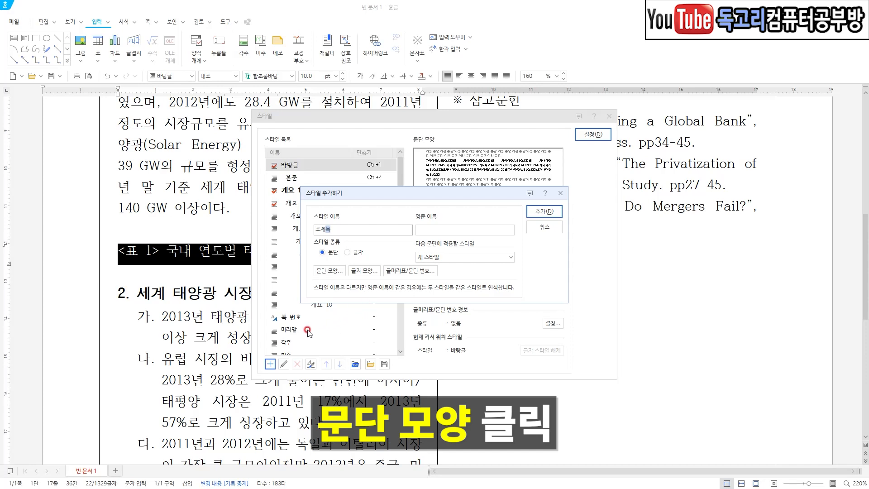
# Set the paragraph alignment of the new 표제목 style to center.
pyautogui.click(339, 270)
pyautogui.click(375, 161)
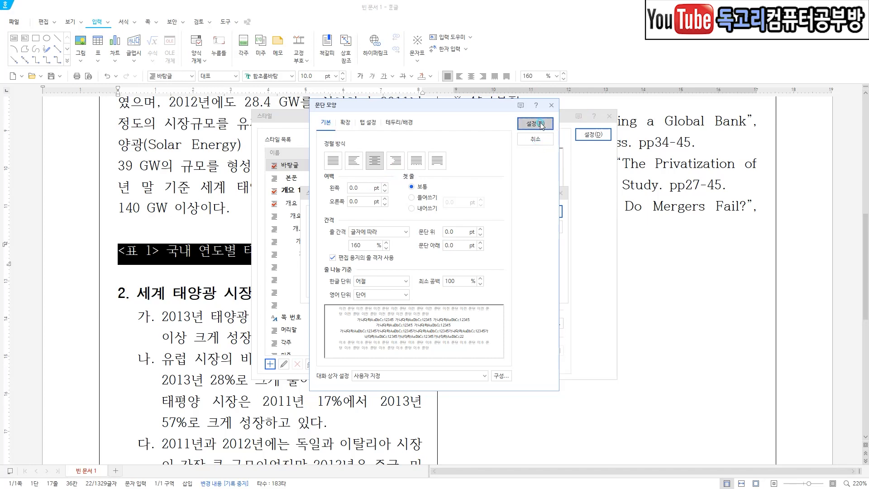
pyautogui.click(535, 140)
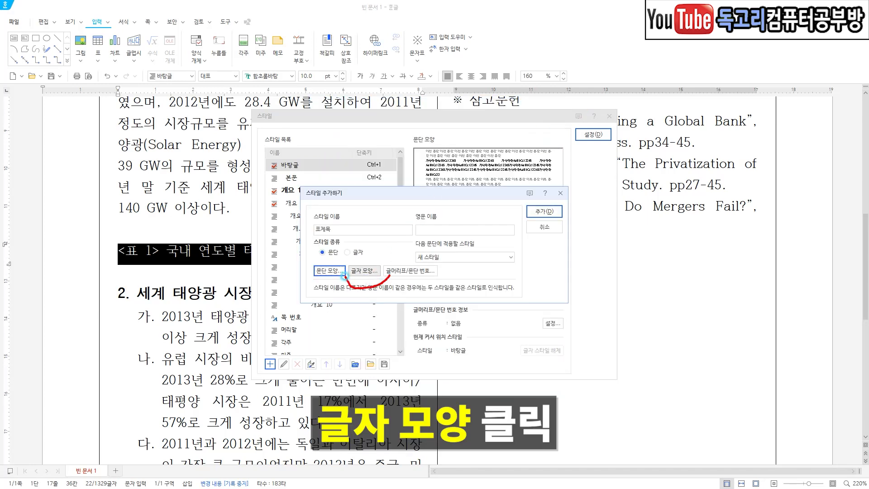
# Set the 표제목 style's characters to 돋움체, bold, with 98% character width and -2% letter spacing.
pyautogui.click(364, 270)
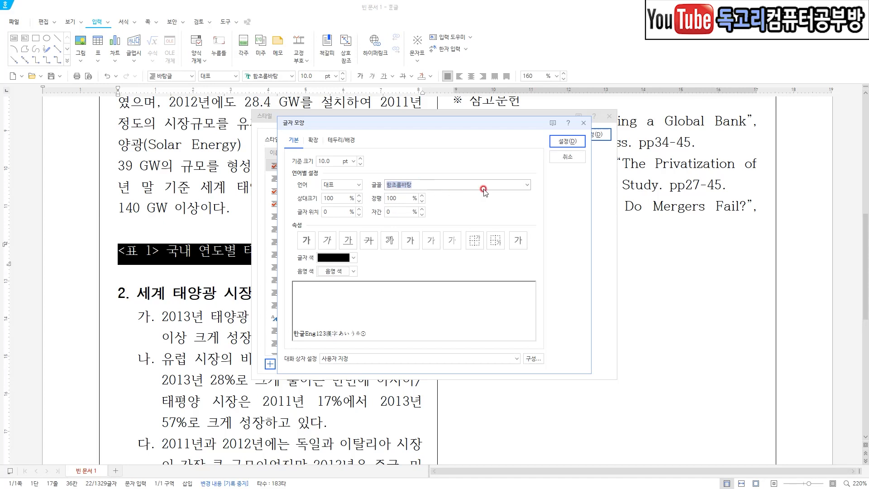
pyautogui.click(527, 184)
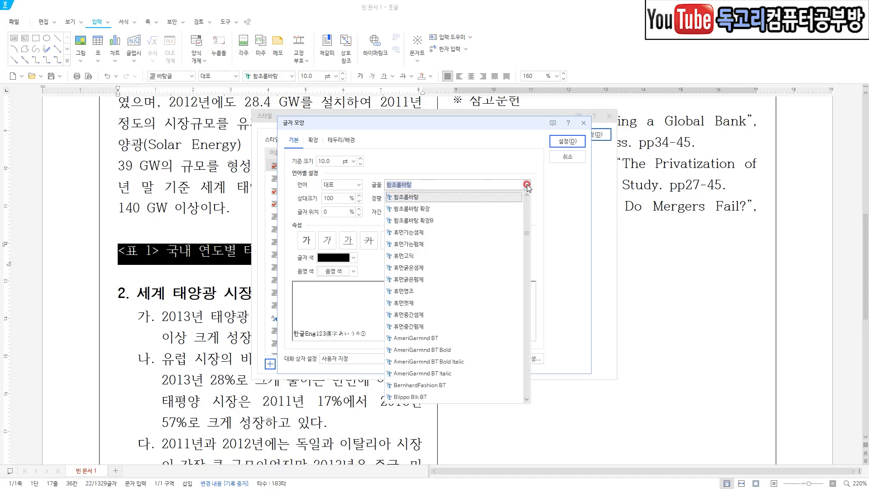
pyautogui.moveTo(525, 224); pyautogui.dragTo(523, 205)
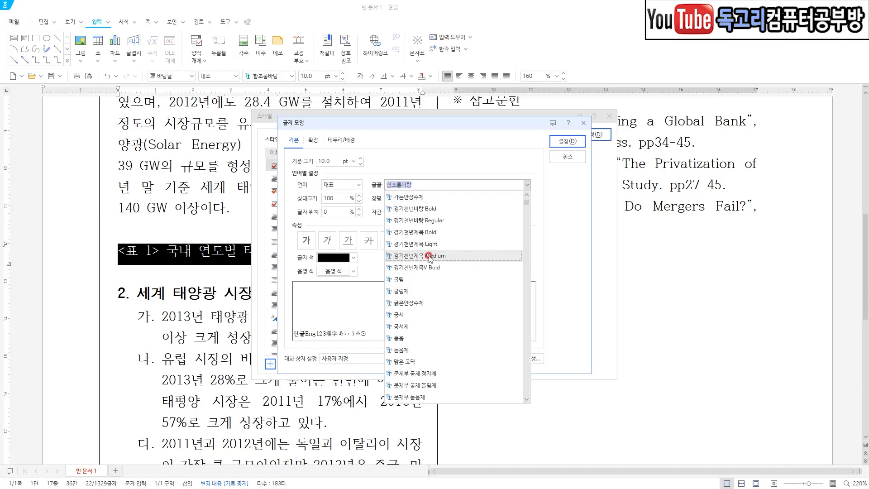
pyautogui.click(419, 350)
pyautogui.click(306, 239)
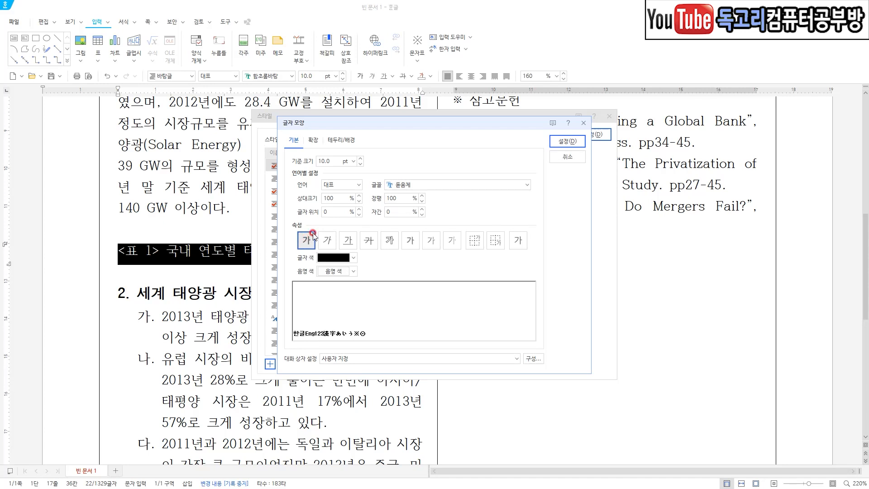
pyautogui.click(421, 197)
pyautogui.write('98')
pyautogui.press('Tab')
pyautogui.press('Tab')
pyautogui.write('-2')
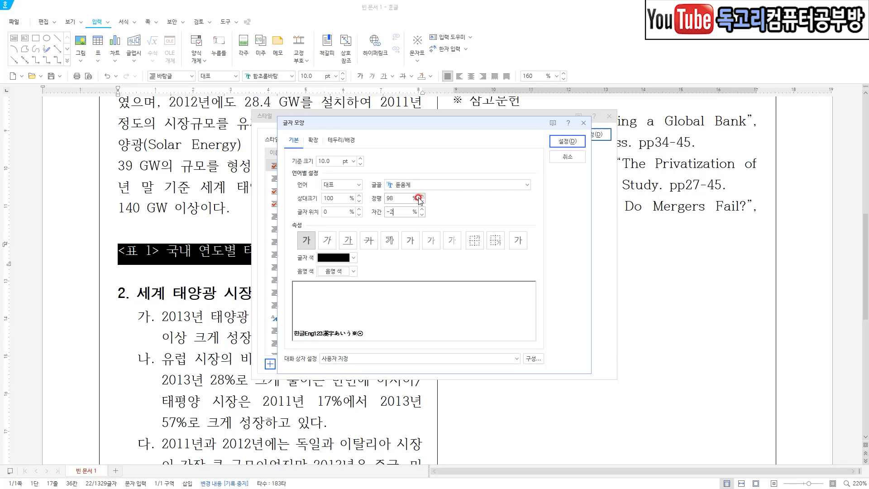
# Review and confirm the character settings, and add the 표제목 style to the style list.
pyautogui.moveTo(359, 151); pyautogui.dragTo(331, 172)
pyautogui.moveTo(447, 175); pyautogui.dragTo(402, 224)
pyautogui.moveTo(342, 232); pyautogui.dragTo(301, 267)
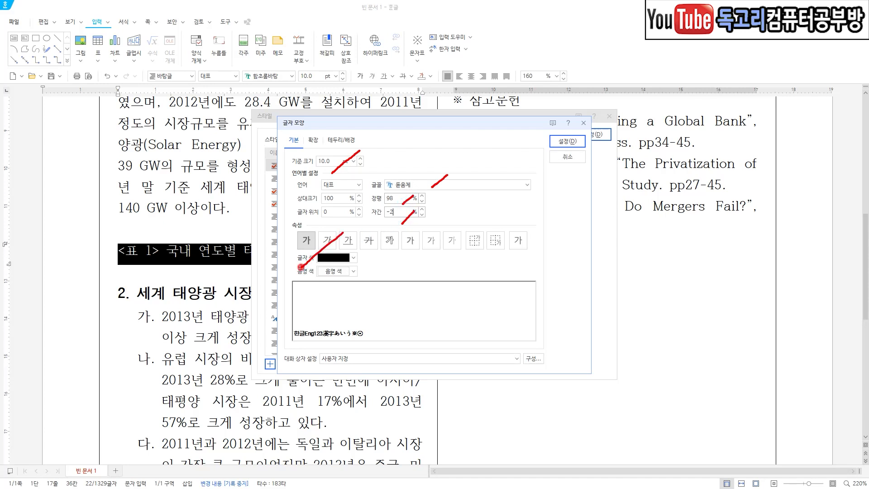
pyautogui.moveTo(581, 157)
pyautogui.mouseDown()
pyautogui.moveTo(543, 153)
pyautogui.moveTo(573, 127)
pyautogui.moveTo(553, 156)
pyautogui.mouseUp()
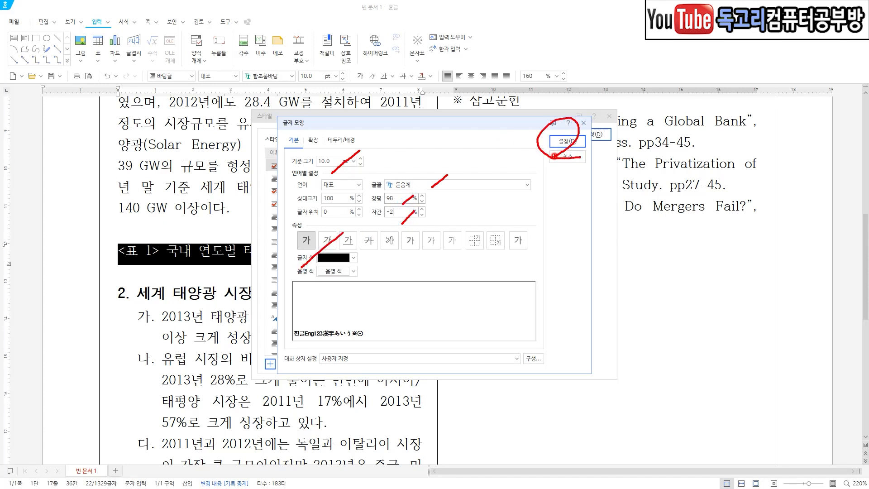
pyautogui.click(567, 142)
pyautogui.click(548, 211)
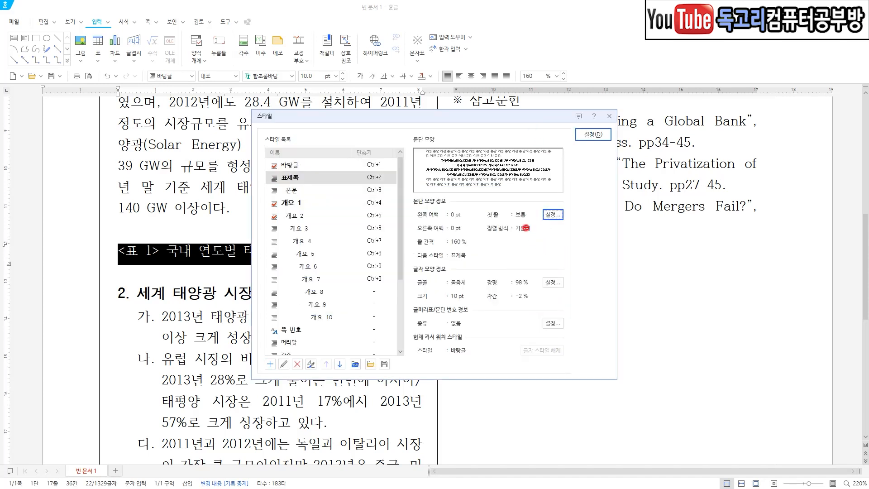
# Check the new style's alignment and apply 표제목 to the selected "<표 1>" caption.
pyautogui.moveTo(479, 235); pyautogui.dragTo(543, 232)
pyautogui.moveTo(574, 223)
pyautogui.mouseDown()
pyautogui.moveTo(541, 226)
pyautogui.moveTo(563, 197)
pyautogui.moveTo(563, 229)
pyautogui.moveTo(518, 260)
pyautogui.moveTo(507, 247)
pyautogui.moveTo(537, 247)
pyautogui.mouseUp()
pyautogui.moveTo(608, 153)
pyautogui.mouseDown()
pyautogui.moveTo(578, 153)
pyautogui.moveTo(621, 110)
pyautogui.moveTo(604, 144)
pyautogui.mouseUp()
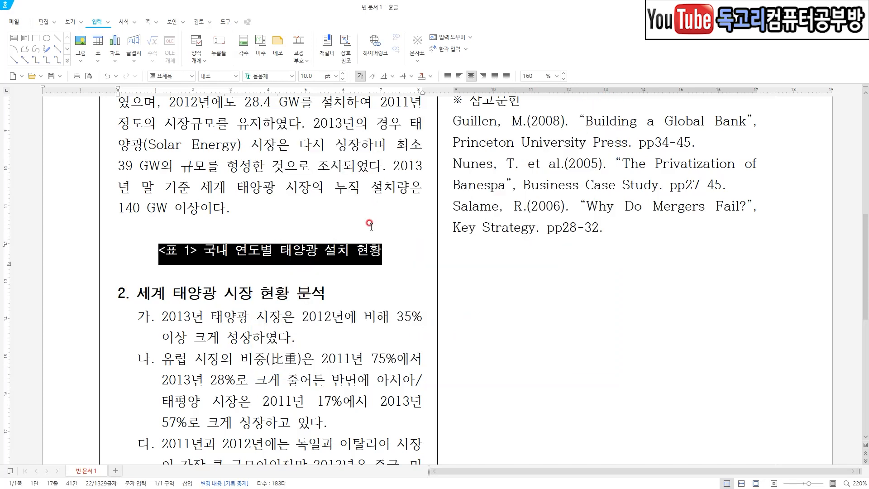
pyautogui.press('Escape')
# Select the three reference entries under ※ 참고문헌 and start a new style named 참고문헌.
pyautogui.moveTo(451, 181); pyautogui.dragTo(628, 289)
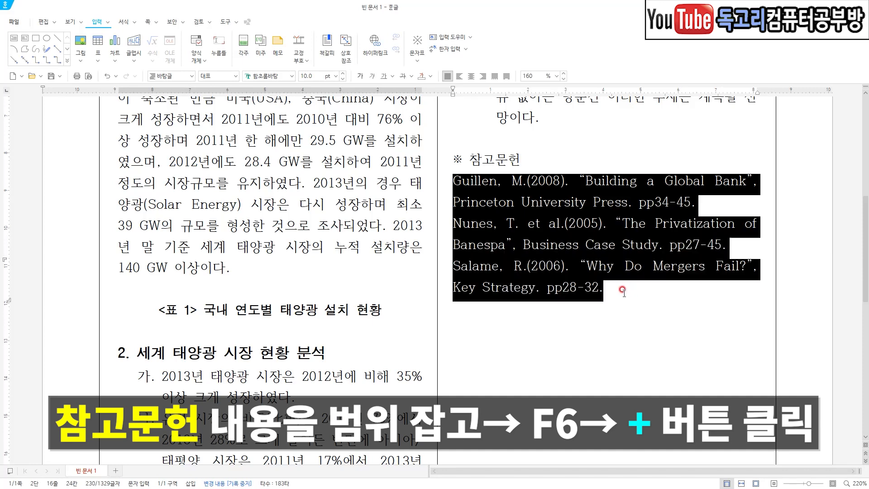
pyautogui.press('F6')
pyautogui.moveTo(277, 366)
pyautogui.mouseDown()
pyautogui.moveTo(258, 373)
pyautogui.moveTo(276, 342)
pyautogui.moveTo(279, 380)
pyautogui.mouseUp()
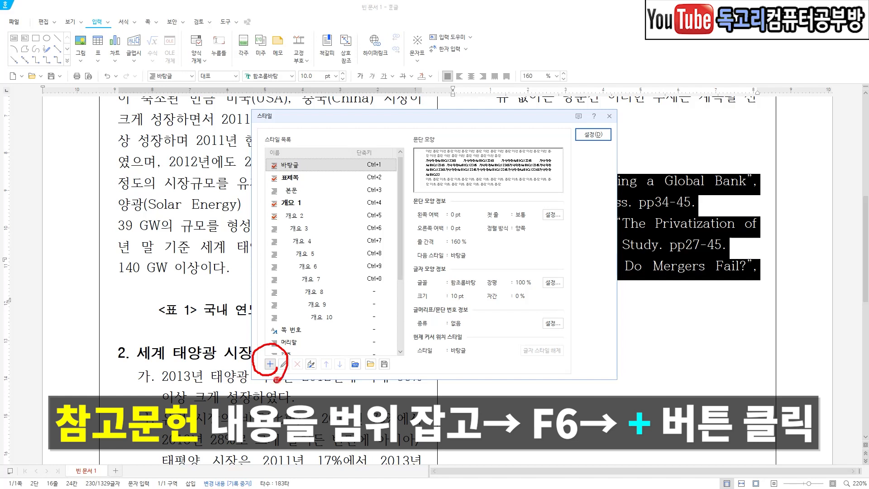
pyautogui.click(270, 364)
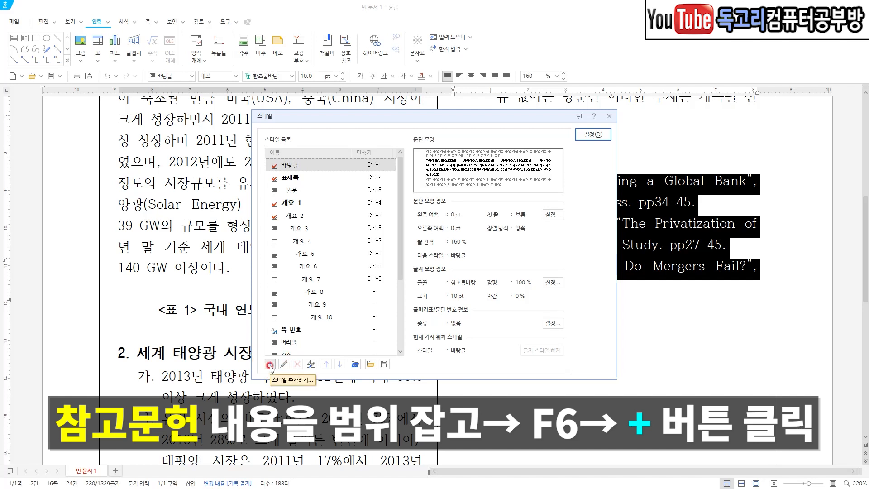
pyautogui.write('참고문헌')
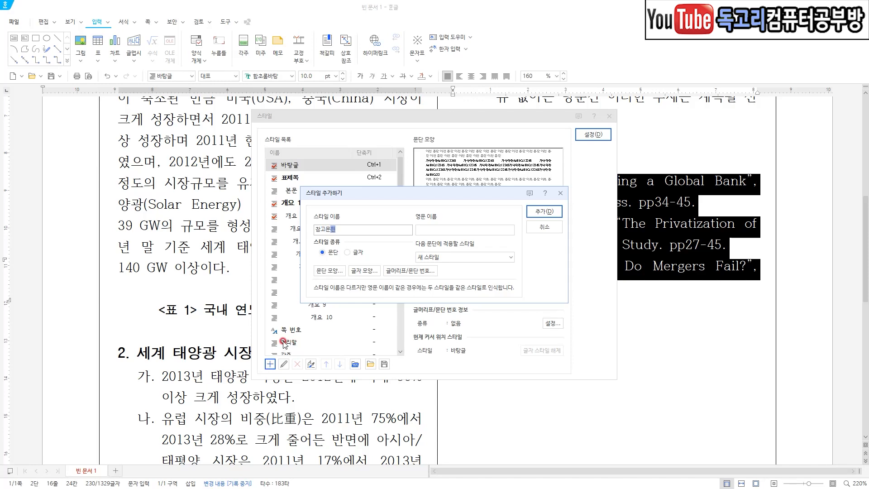
# Set the 참고문헌 style's paragraph to a 20 pt hanging indent and 130% line spacing.
pyautogui.click(343, 268)
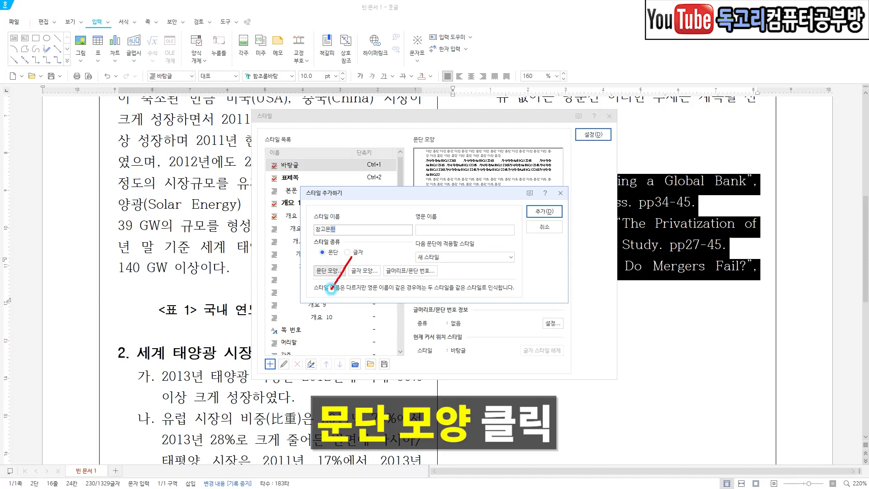
pyautogui.click(426, 209)
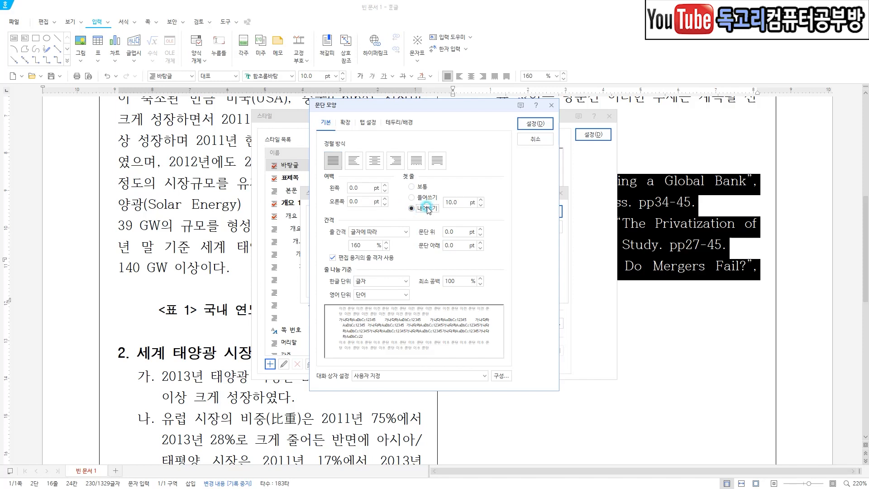
pyautogui.click(480, 199)
pyautogui.write('20')
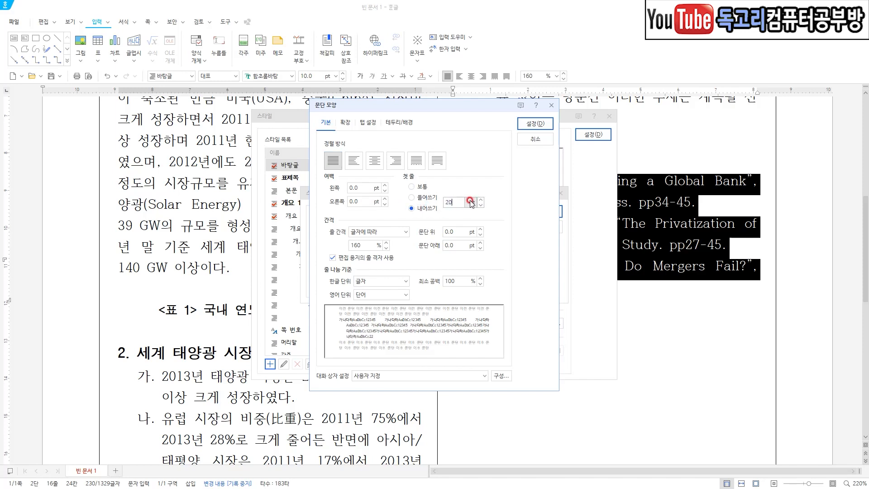
pyautogui.click(385, 247)
pyautogui.write('130')
pyautogui.moveTo(385, 247); pyautogui.dragTo(358, 269)
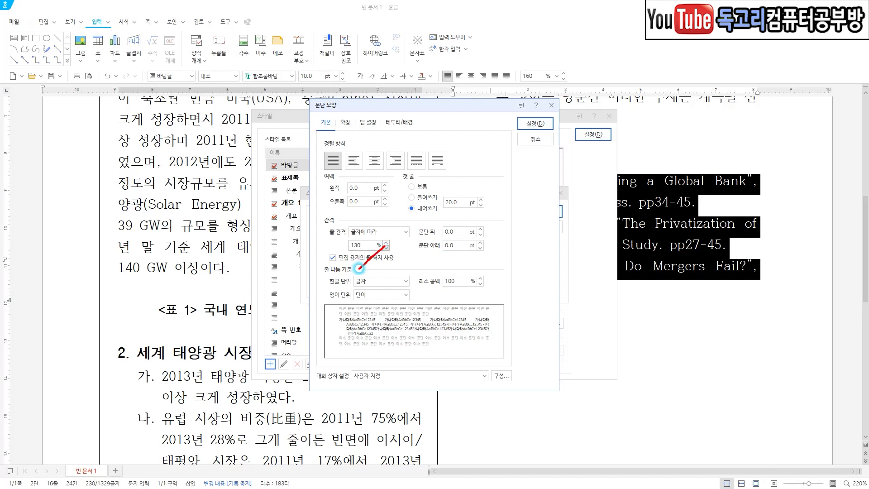
pyautogui.moveTo(481, 196); pyautogui.dragTo(454, 222)
pyautogui.moveTo(547, 135)
pyautogui.mouseDown()
pyautogui.moveTo(523, 139)
pyautogui.moveTo(550, 103)
pyautogui.moveTo(542, 136)
pyautogui.mouseUp()
pyautogui.click(536, 124)
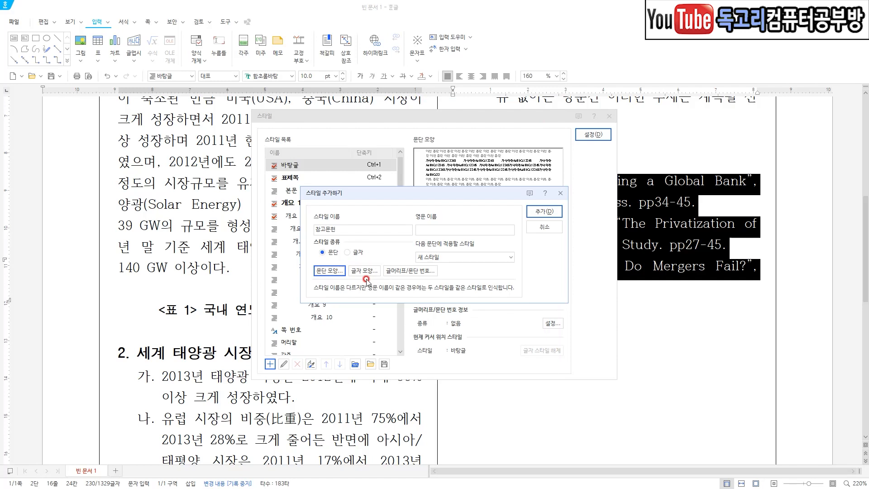
# Set the 참고문헌 style's characters to 신명 신명조 at 9 pt and add the style to the style list.
pyautogui.moveTo(377, 284)
pyautogui.mouseDown()
pyautogui.moveTo(367, 285)
pyautogui.moveTo(361, 261)
pyautogui.moveTo(374, 286)
pyautogui.mouseUp()
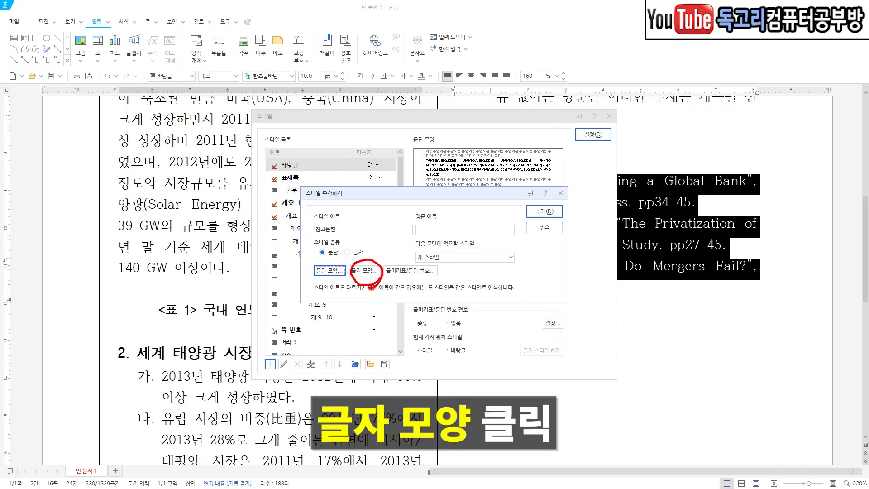
pyautogui.click(364, 271)
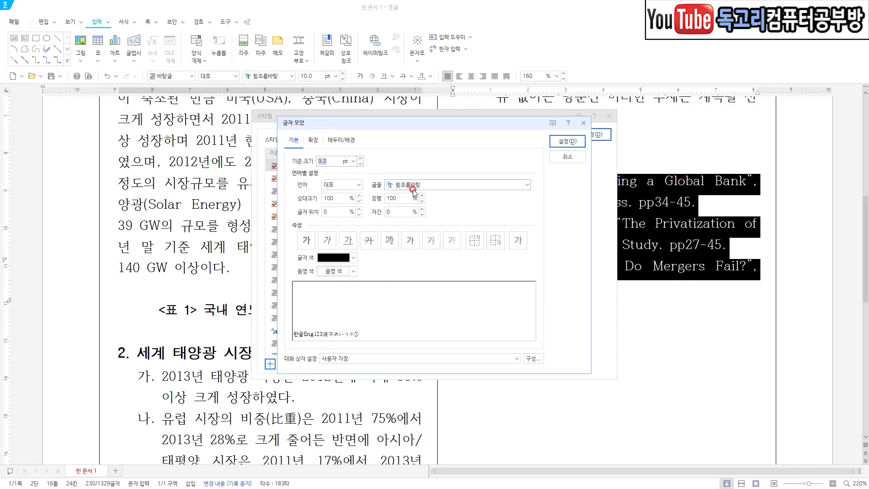
pyautogui.click(412, 188)
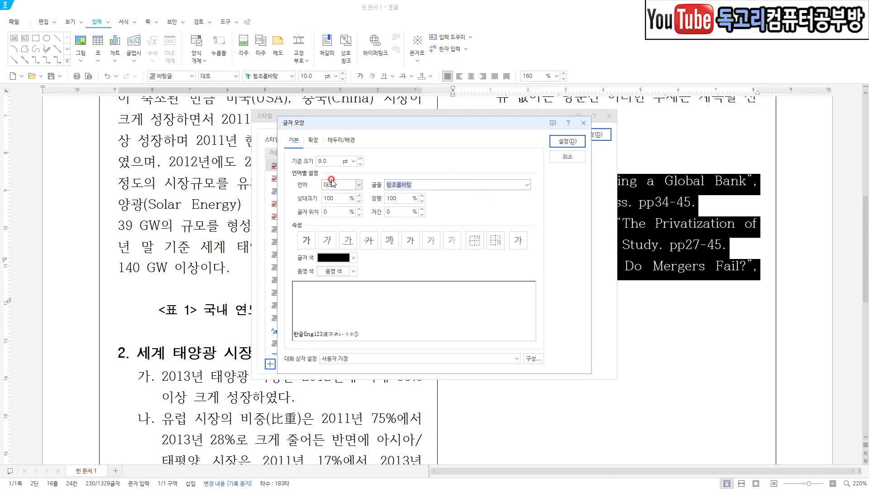
pyautogui.write('신명조')
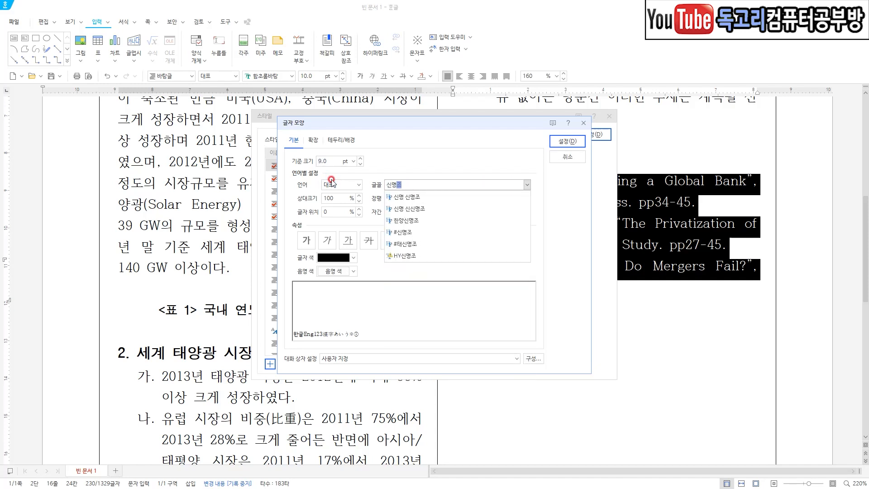
pyautogui.click(526, 185)
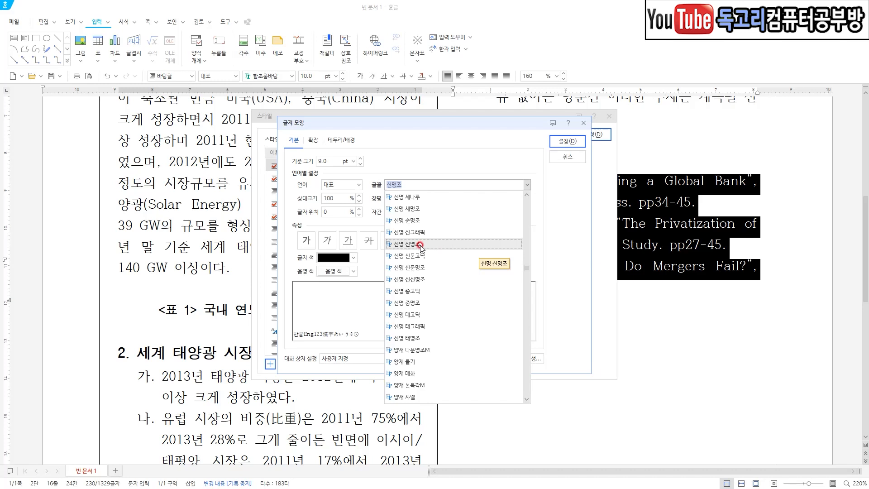
pyautogui.click(421, 247)
pyautogui.moveTo(357, 153); pyautogui.dragTo(319, 178)
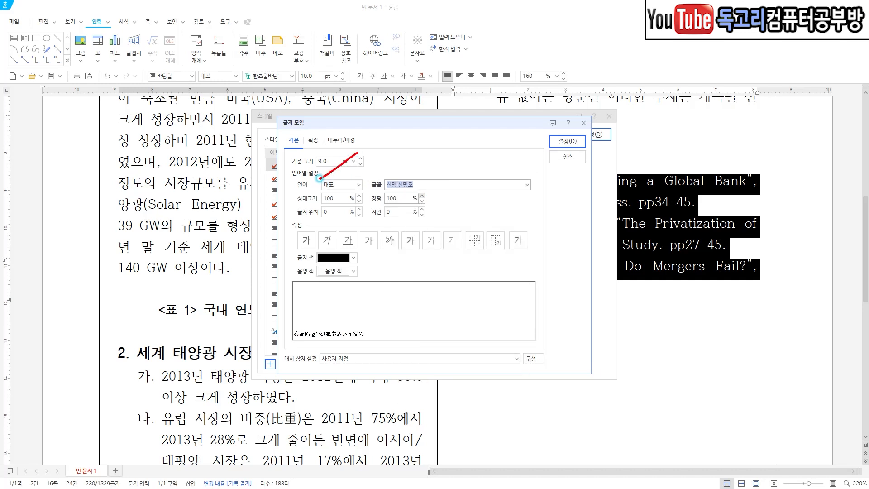
pyautogui.moveTo(446, 175); pyautogui.dragTo(421, 194)
pyautogui.moveTo(571, 156)
pyautogui.mouseDown()
pyautogui.moveTo(530, 136)
pyautogui.moveTo(581, 131)
pyautogui.moveTo(564, 155)
pyautogui.mouseUp()
pyautogui.press('Escape')
pyautogui.click(567, 141)
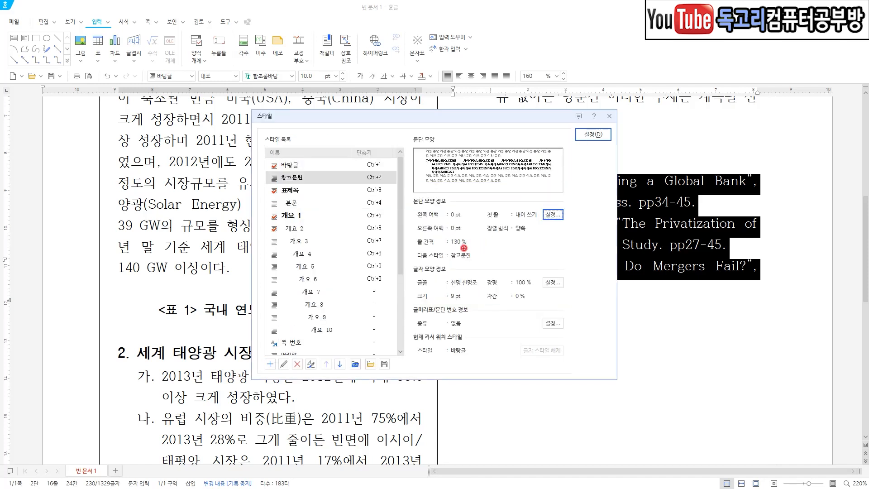
# Check the 참고문헌 style's hanging indent and line spacing, and apply it to the selected reference entries.
pyautogui.moveTo(419, 248); pyautogui.dragTo(470, 246)
pyautogui.moveTo(512, 218); pyautogui.dragTo(562, 206)
pyautogui.moveTo(562, 206); pyautogui.dragTo(576, 189)
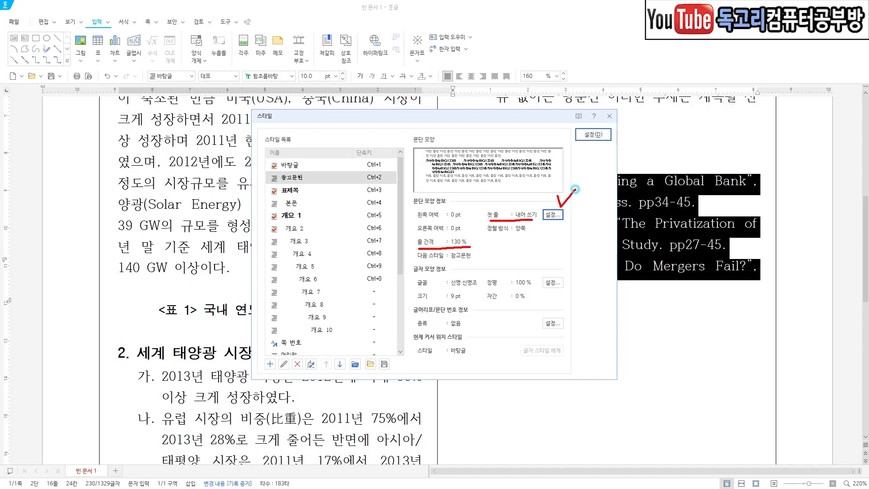
pyautogui.moveTo(509, 201); pyautogui.dragTo(522, 198)
pyautogui.moveTo(408, 237)
pyautogui.mouseDown()
pyautogui.moveTo(411, 243)
pyautogui.moveTo(421, 233)
pyautogui.mouseUp()
pyautogui.moveTo(599, 154)
pyautogui.mouseDown()
pyautogui.moveTo(562, 113)
pyautogui.moveTo(606, 149)
pyautogui.mouseUp()
pyautogui.press('Escape')
pyautogui.click(592, 135)
pyautogui.click(663, 258)
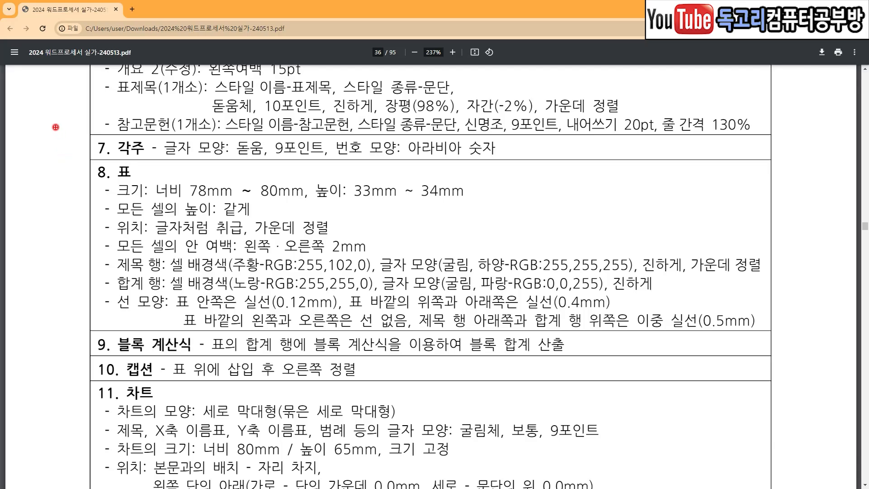
# Switch to the exam PDF in the browser and examine the item 7 footnote requirements, the footnote's place and its text.
pyautogui.moveTo(56, 127)
pyautogui.mouseDown()
pyautogui.moveTo(85, 143)
pyautogui.moveTo(96, 124)
pyautogui.mouseUp()
pyautogui.moveTo(175, 163); pyautogui.dragTo(280, 164)
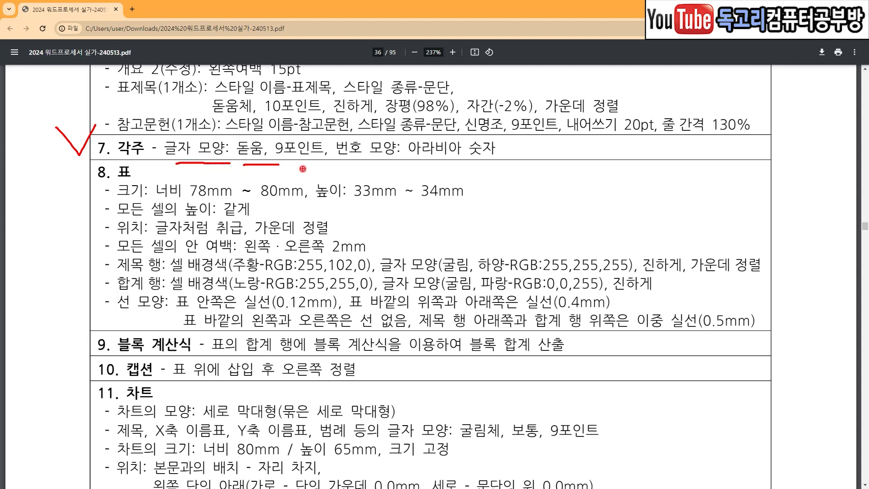
pyautogui.moveTo(366, 167); pyautogui.dragTo(477, 167)
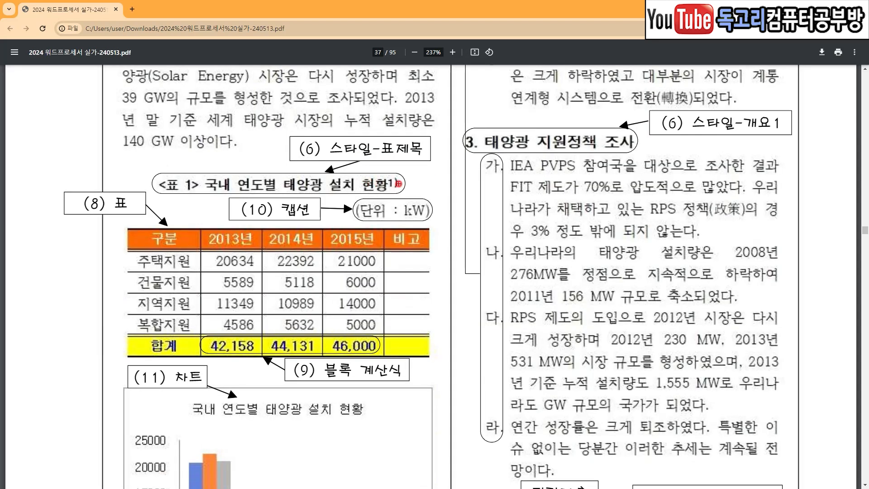
pyautogui.moveTo(403, 186)
pyautogui.mouseDown()
pyautogui.moveTo(381, 186)
pyautogui.moveTo(382, 168)
pyautogui.moveTo(406, 192)
pyautogui.moveTo(400, 197)
pyautogui.mouseUp()
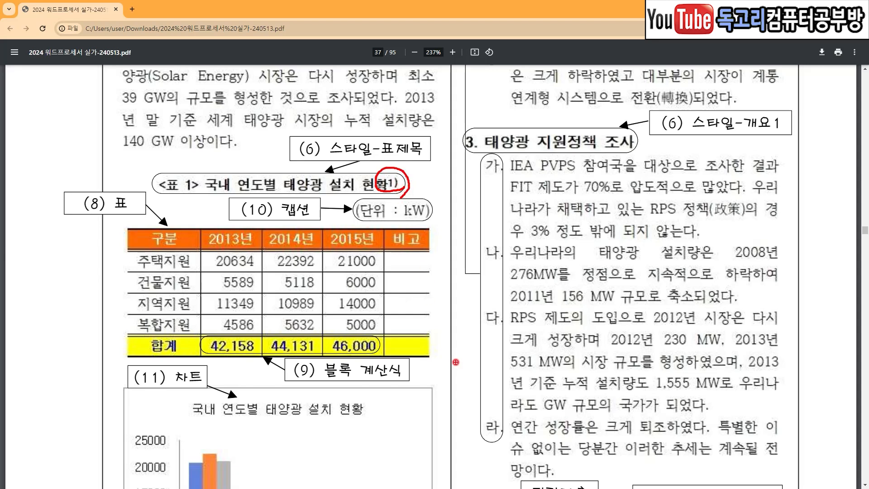
pyautogui.scroll(-9, 455, 361)
pyautogui.moveTo(79, 310)
pyautogui.mouseDown()
pyautogui.moveTo(254, 310)
pyautogui.moveTo(252, 289)
pyautogui.moveTo(197, 273)
pyautogui.moveTo(101, 282)
pyautogui.moveTo(103, 310)
pyautogui.mouseUp()
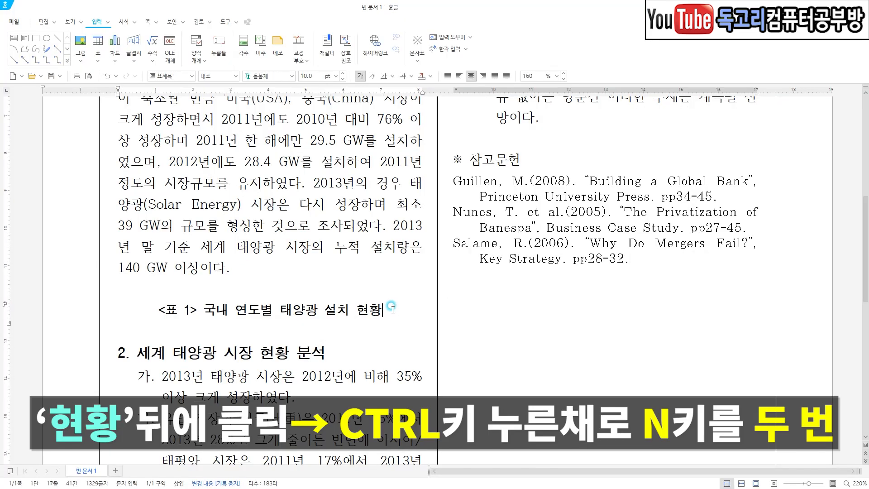
# In the 한글 document, insert a footnote after 현황 in the "<표 1>" caption with the text 태양광협회.
pyautogui.moveTo(388, 299); pyautogui.dragTo(404, 291)
pyautogui.click(397, 309)
pyautogui.hotkey('ctrl', 'n')
pyautogui.hotkey('ctrl', 'n')
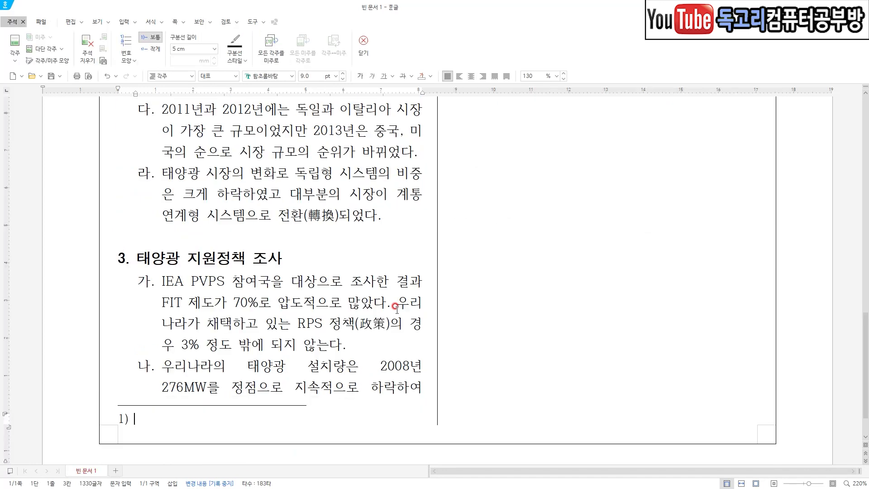
pyautogui.write('태양고')
pyautogui.write('협회')
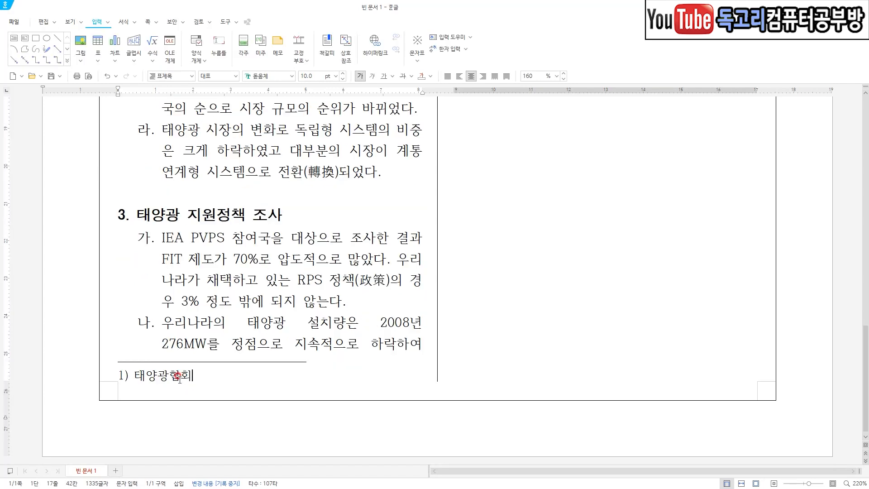
# Set the font of the whole footnote, including its number, to 돋움.
pyautogui.moveTo(195, 376); pyautogui.dragTo(105, 376)
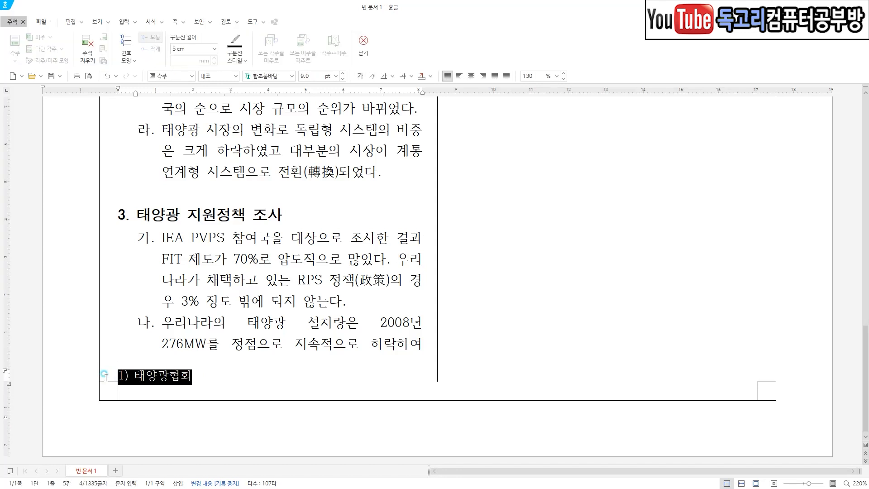
pyautogui.click(291, 76)
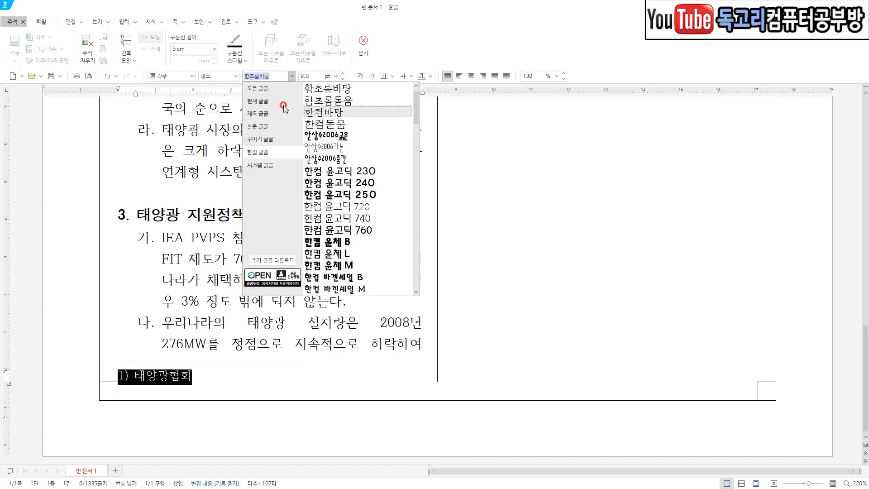
pyautogui.scroll(-3, 357, 181)
pyautogui.moveTo(414, 162); pyautogui.dragTo(417, 86)
pyautogui.scroll(-4, 357, 242)
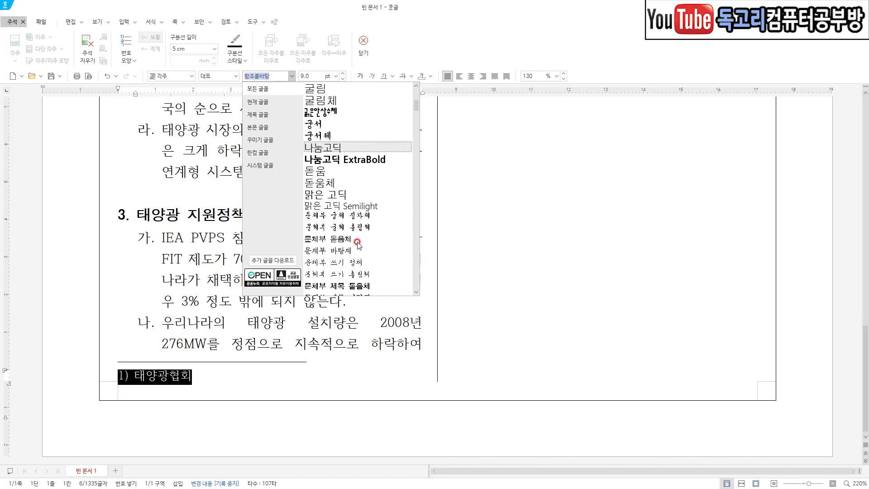
pyautogui.click(339, 171)
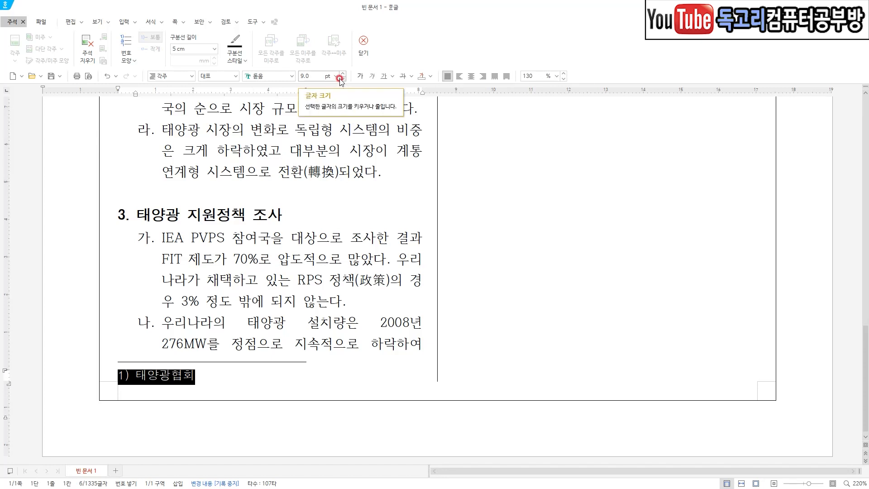
# Check the footnote's font and size, close footnote editing, and review its mark on the "<표 1>" caption.
pyautogui.hotkey('ctrl', '2')
pyautogui.moveTo(296, 74); pyautogui.dragTo(270, 96)
pyautogui.moveTo(333, 74); pyautogui.dragTo(304, 100)
pyautogui.moveTo(369, 58)
pyautogui.mouseDown()
pyautogui.moveTo(346, 30)
pyautogui.moveTo(373, 57)
pyautogui.mouseUp()
pyautogui.press('Escape')
pyautogui.click(368, 53)
pyautogui.hotkey('ctrl', '2')
pyautogui.moveTo(368, 152); pyautogui.dragTo(392, 156)
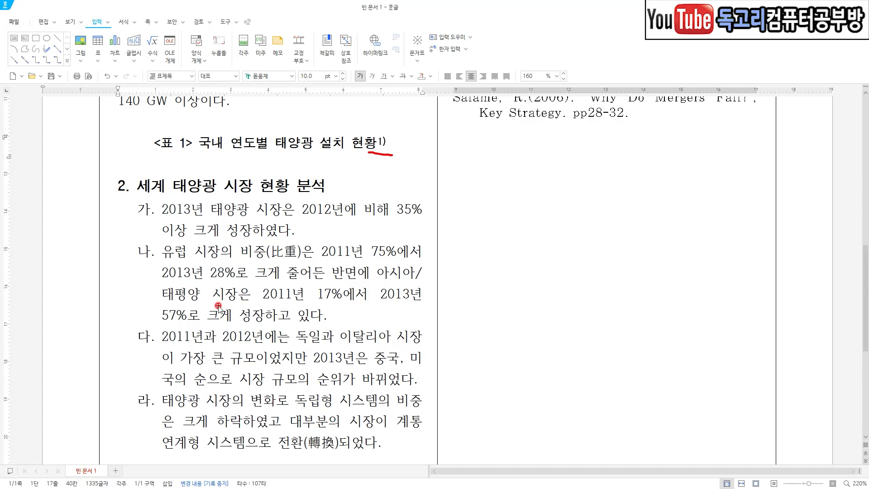
pyautogui.scroll(-5, 217, 306)
pyautogui.moveTo(189, 408)
pyautogui.mouseDown()
pyautogui.moveTo(129, 426)
pyautogui.moveTo(228, 371)
pyautogui.moveTo(204, 416)
pyautogui.mouseUp()
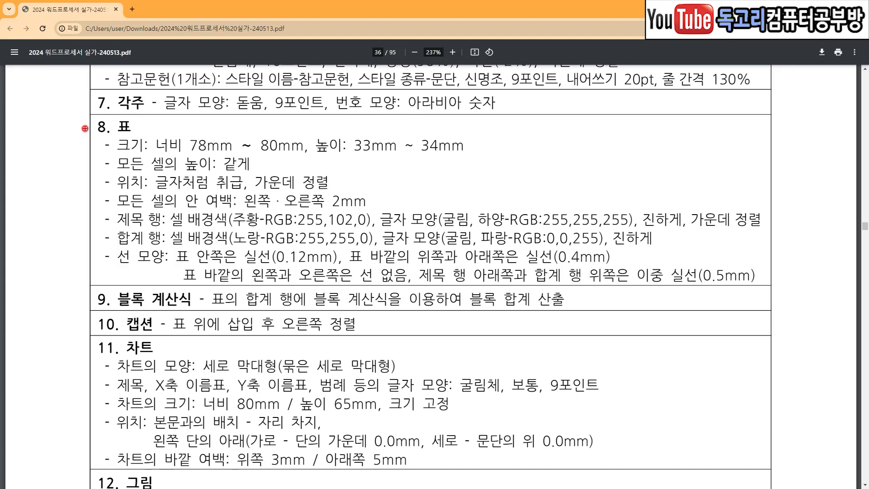
# In the exam PDF, examine the item 8 table requirements for size, cell height, position and inner cell margins.
pyautogui.moveTo(61, 120); pyautogui.dragTo(103, 105)
pyautogui.moveTo(189, 154); pyautogui.dragTo(461, 162)
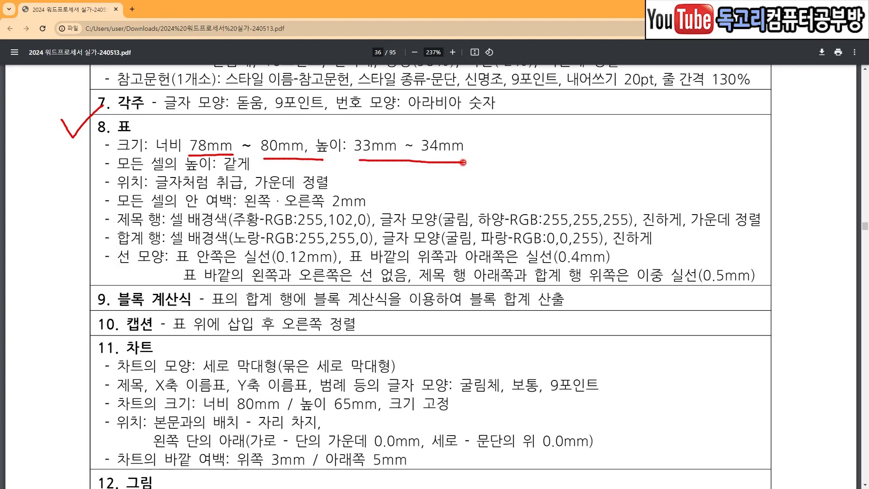
pyautogui.moveTo(411, 122); pyautogui.dragTo(435, 116)
pyautogui.moveTo(159, 169); pyautogui.dragTo(259, 170)
pyautogui.moveTo(165, 192); pyautogui.dragTo(233, 191)
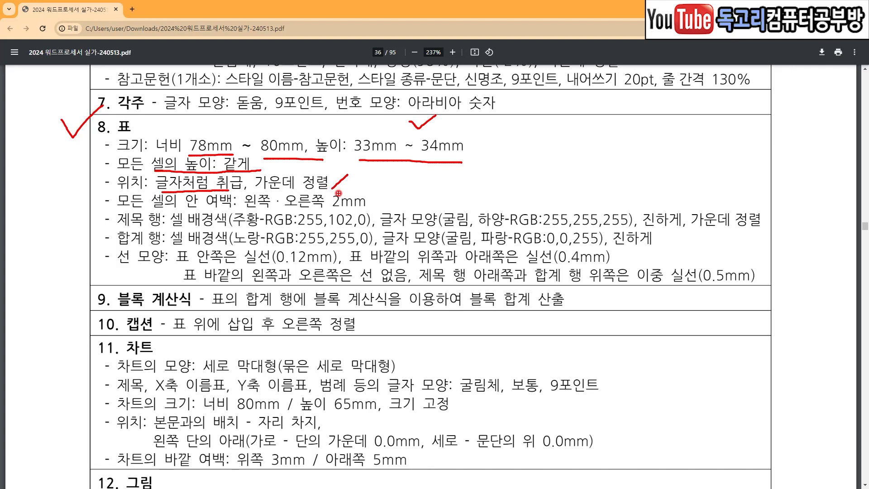
pyautogui.moveTo(189, 211); pyautogui.dragTo(359, 210)
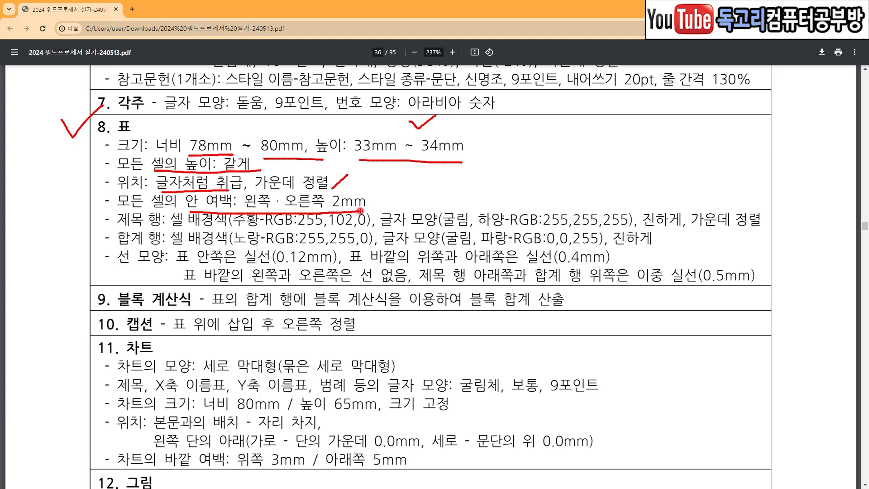
pyautogui.press('e')
# In the item 8 table requirements, examine the cell background colours and text formatting for the title row and the total row.
pyautogui.moveTo(117, 225); pyautogui.dragTo(263, 227)
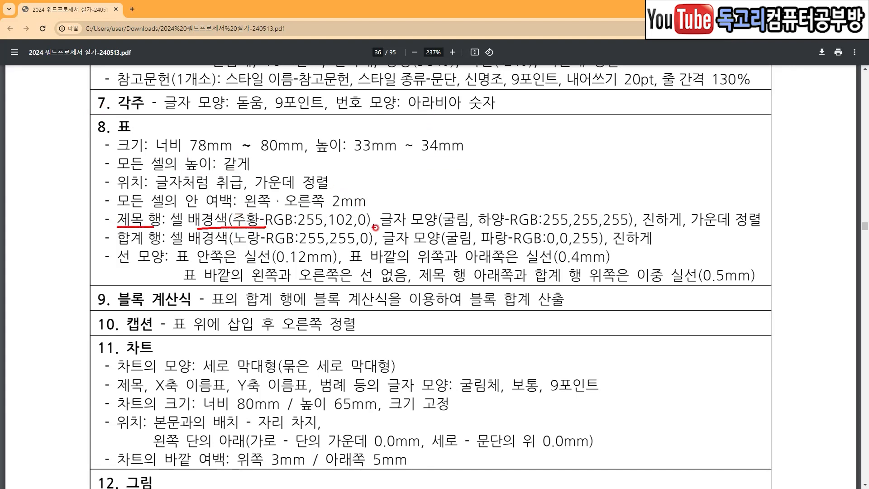
pyautogui.moveTo(401, 230); pyautogui.dragTo(517, 226)
pyautogui.moveTo(654, 231); pyautogui.dragTo(751, 233)
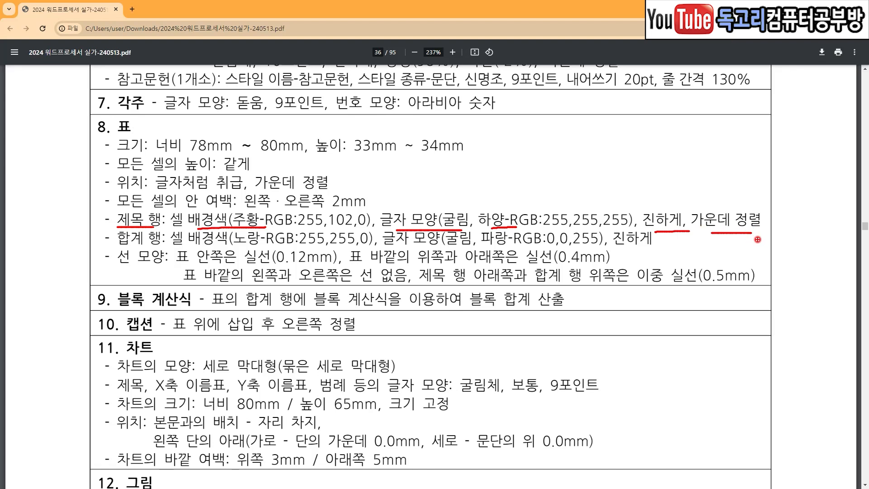
pyautogui.moveTo(104, 248); pyautogui.dragTo(284, 249)
pyautogui.moveTo(404, 247); pyautogui.dragTo(533, 252)
pyautogui.moveTo(612, 252); pyautogui.dragTo(681, 251)
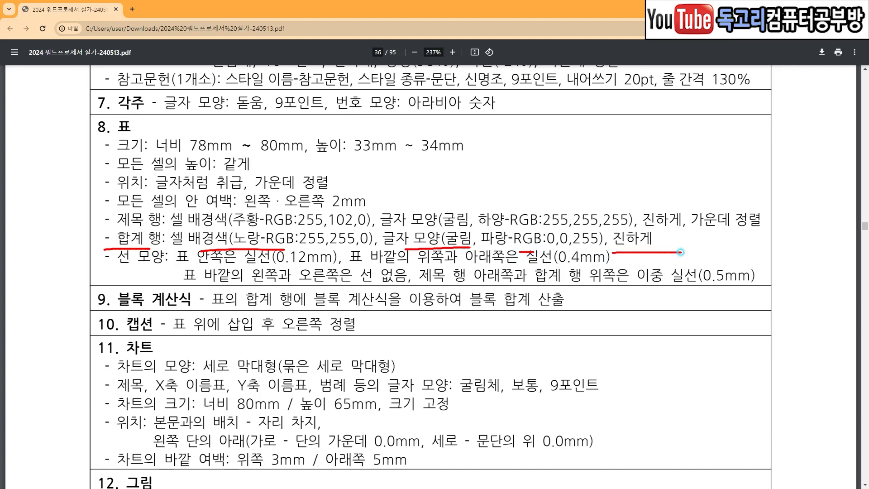
# Examine the item 8 line requirements for the table's inner, outer, title-row and total-row borders.
pyautogui.press('e')
pyautogui.moveTo(114, 268); pyautogui.dragTo(162, 270)
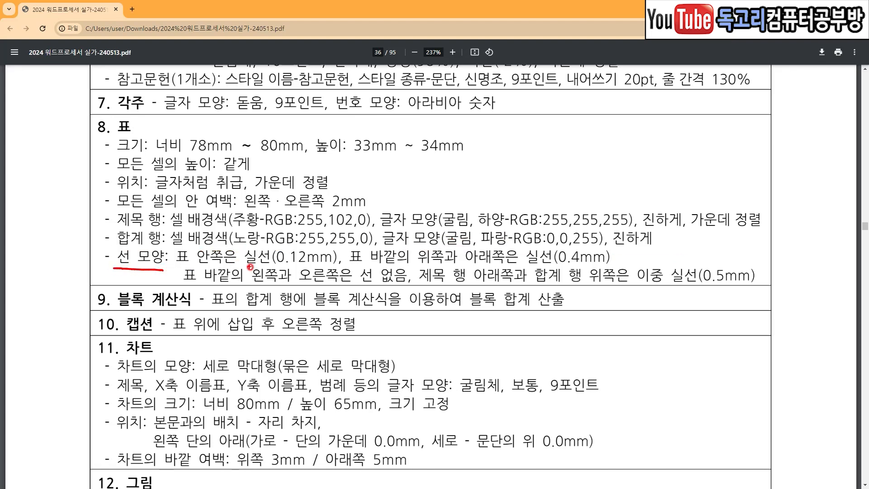
pyautogui.moveTo(254, 266); pyautogui.dragTo(311, 266)
pyautogui.moveTo(392, 267); pyautogui.dragTo(556, 265)
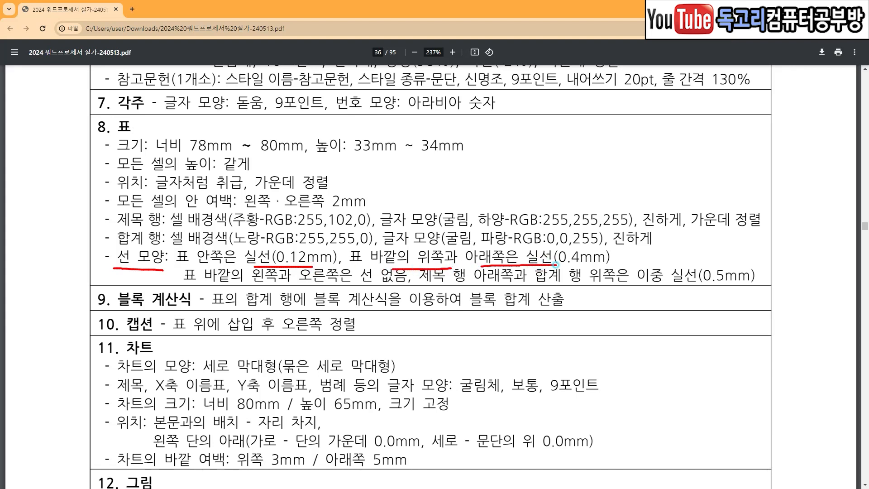
pyautogui.moveTo(631, 247); pyautogui.dragTo(598, 263)
pyautogui.moveTo(252, 287); pyautogui.dragTo(500, 287)
pyautogui.moveTo(552, 292); pyautogui.dragTo(764, 289)
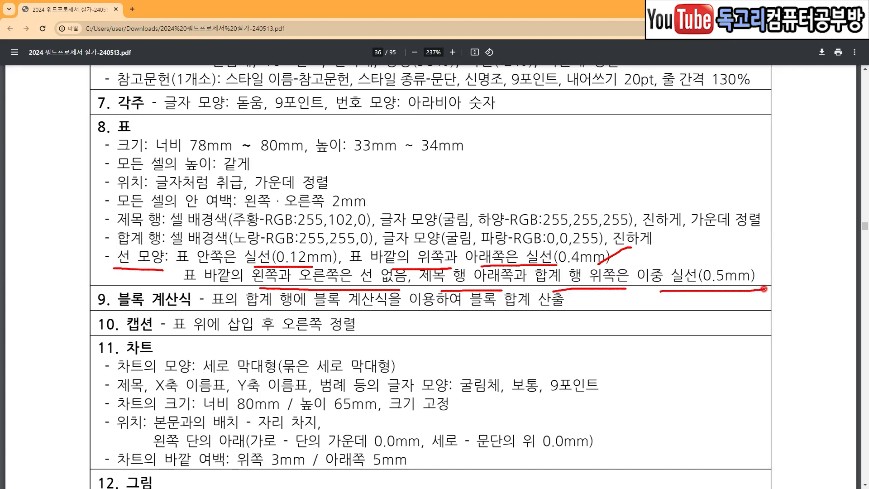
# Read the item 9 block formula and item 10 caption requirements for the table.
pyautogui.moveTo(119, 306); pyautogui.dragTo(190, 306)
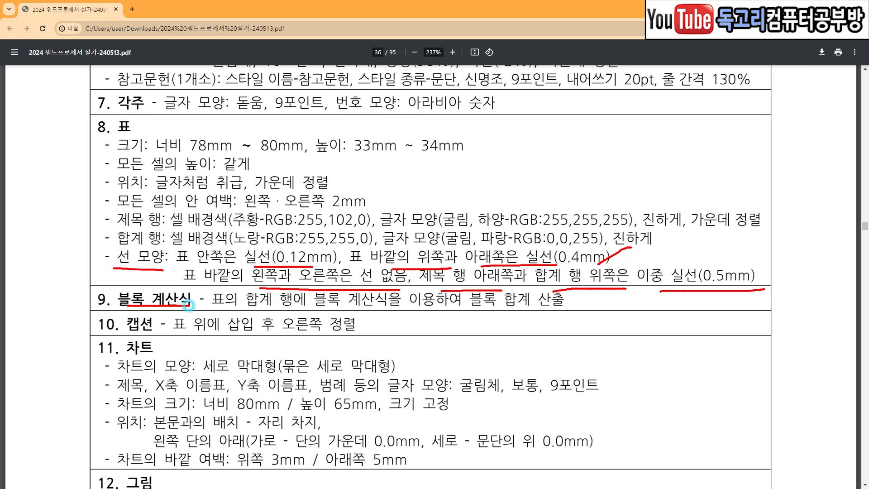
pyautogui.moveTo(251, 312); pyautogui.dragTo(290, 312)
pyautogui.moveTo(351, 315); pyautogui.dragTo(552, 315)
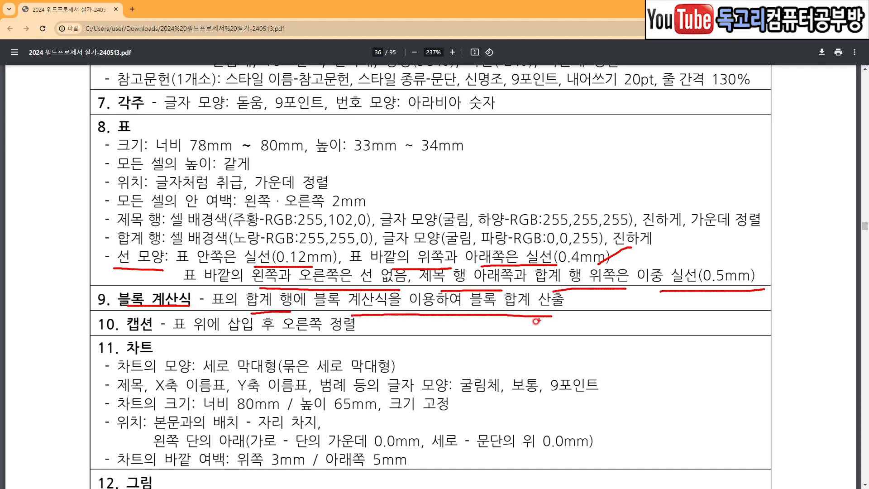
pyautogui.moveTo(111, 339); pyautogui.dragTo(367, 337)
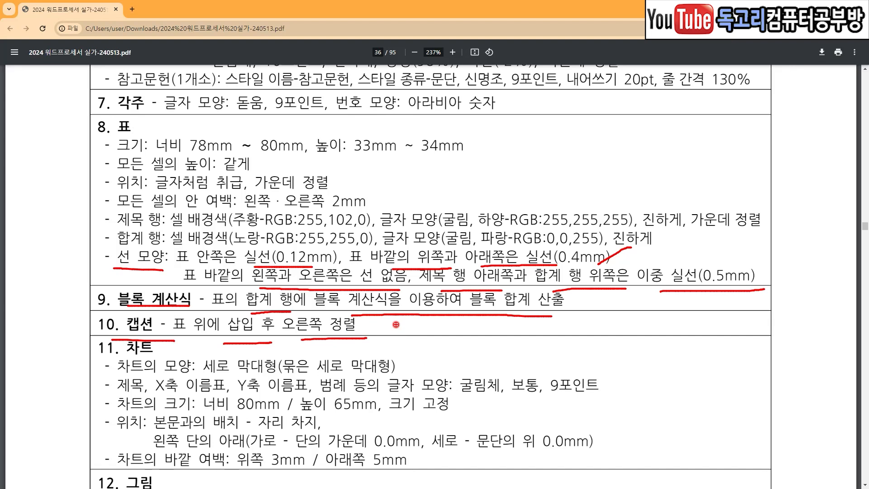
pyautogui.moveTo(82, 130)
pyautogui.mouseDown()
pyautogui.moveTo(62, 146)
pyautogui.moveTo(44, 240)
pyautogui.moveTo(60, 312)
pyautogui.mouseUp()
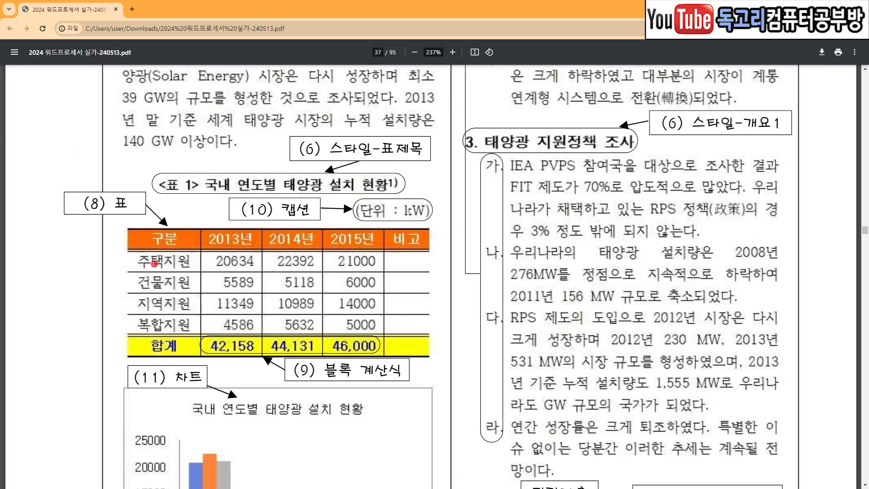
# Study the sample table on PDF page 37, including its row labels, total row and number cells.
pyautogui.moveTo(119, 236)
pyautogui.mouseDown()
pyautogui.moveTo(104, 262)
pyautogui.moveTo(98, 312)
pyautogui.moveTo(111, 343)
pyautogui.mouseUp()
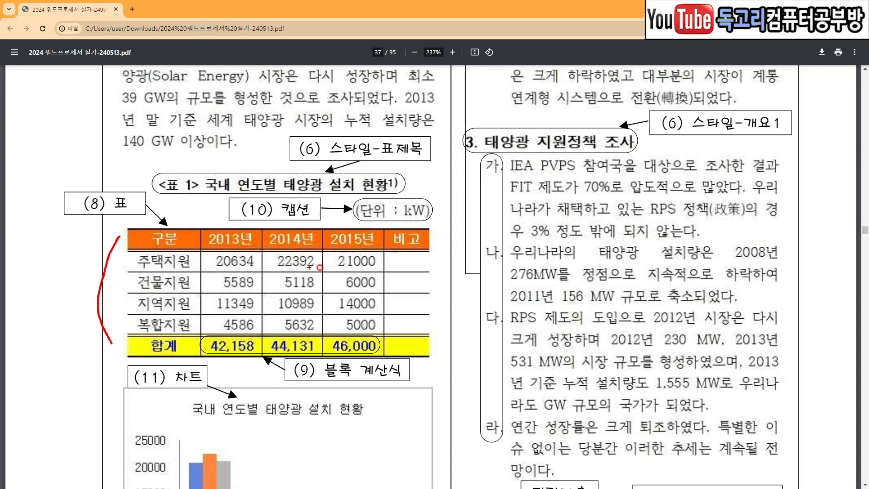
pyautogui.moveTo(170, 261)
pyautogui.mouseDown()
pyautogui.moveTo(157, 273)
pyautogui.moveTo(156, 317)
pyautogui.moveTo(181, 313)
pyautogui.moveTo(173, 256)
pyautogui.mouseUp()
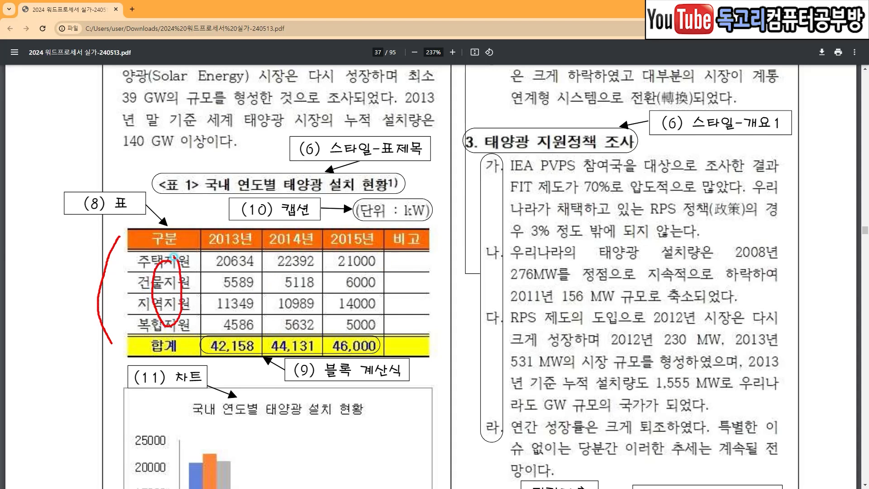
pyautogui.moveTo(165, 338)
pyautogui.mouseDown()
pyautogui.moveTo(172, 349)
pyautogui.moveTo(161, 350)
pyautogui.mouseUp()
pyautogui.moveTo(236, 261); pyautogui.dragTo(328, 352)
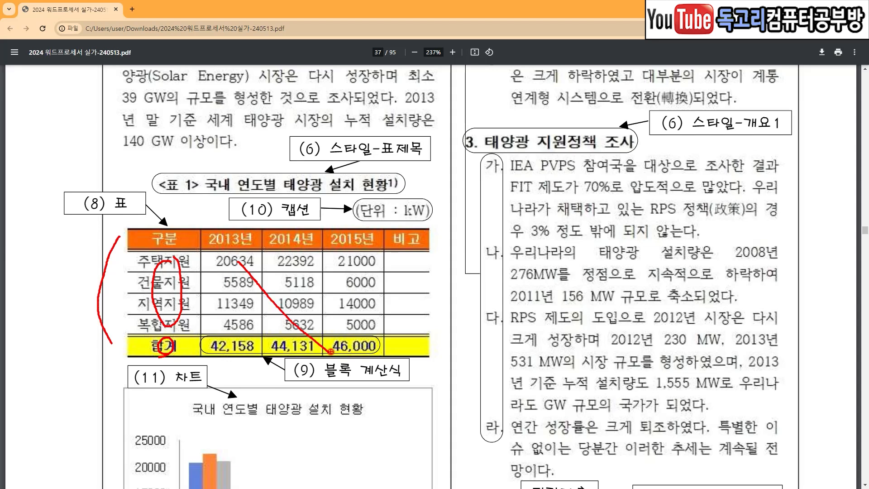
# In the 한글 document, insert a 6-row, 5-column table below the "<표 1>" caption with width 단에 맞춤, height 자동 and 글자처럼 취급 enabled.
pyautogui.click(131, 166)
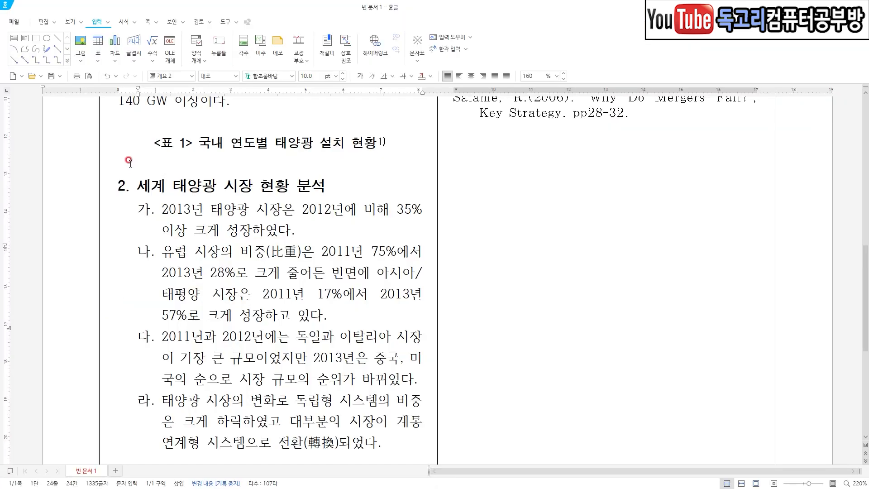
pyautogui.moveTo(117, 157)
pyautogui.mouseDown()
pyautogui.moveTo(135, 171)
pyautogui.moveTo(154, 156)
pyautogui.mouseUp()
pyautogui.click(96, 23)
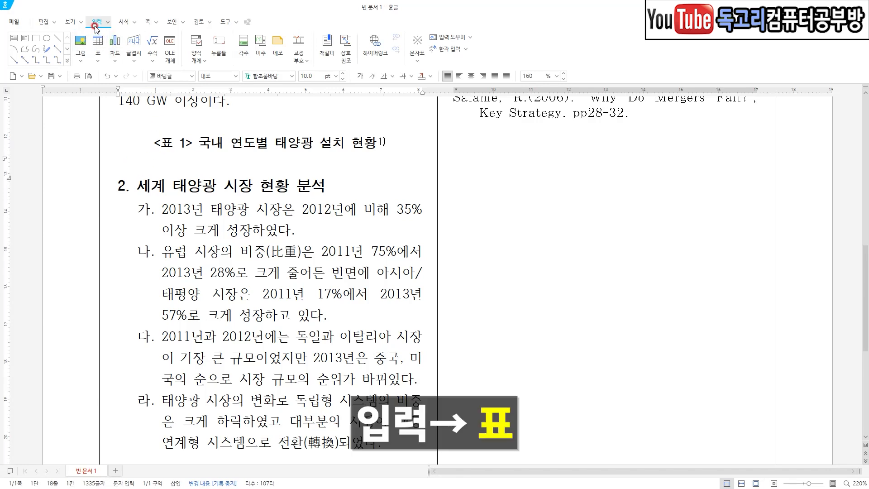
pyautogui.moveTo(92, 28)
pyautogui.mouseDown()
pyautogui.moveTo(111, 29)
pyautogui.moveTo(100, 49)
pyautogui.mouseUp()
pyautogui.click(410, 228)
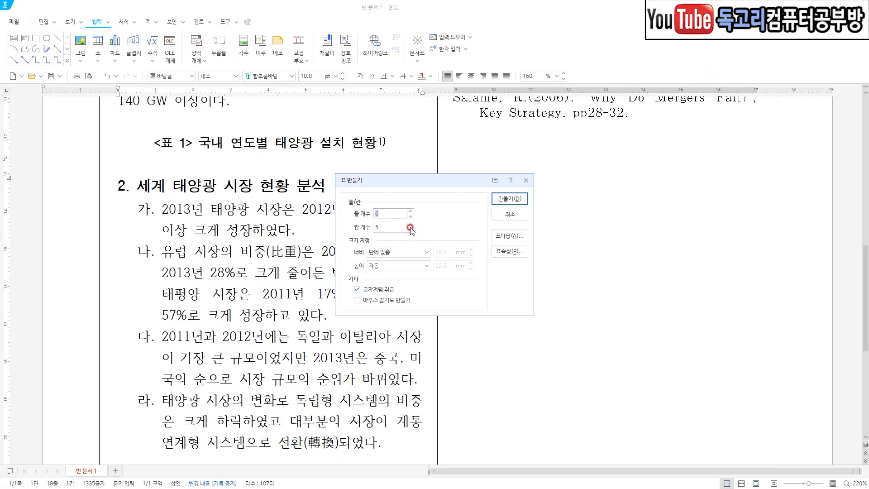
pyautogui.press('Tab')
pyautogui.hotkey('ctrl', '2')
pyautogui.moveTo(403, 213); pyautogui.dragTo(386, 223)
pyautogui.moveTo(402, 225)
pyautogui.mouseDown()
pyautogui.moveTo(388, 237)
pyautogui.moveTo(397, 256)
pyautogui.moveTo(389, 276)
pyautogui.mouseUp()
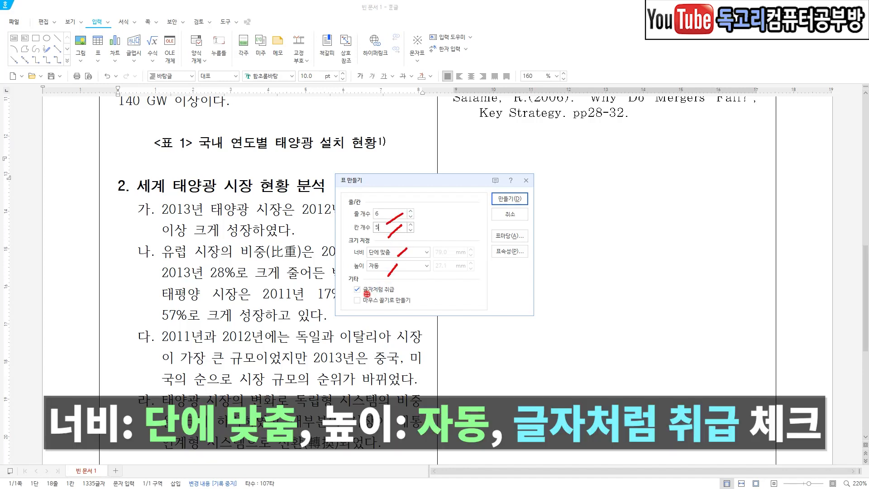
pyautogui.moveTo(346, 295); pyautogui.dragTo(396, 297)
pyautogui.moveTo(502, 176)
pyautogui.mouseDown()
pyautogui.moveTo(525, 205)
pyautogui.moveTo(518, 217)
pyautogui.mouseUp()
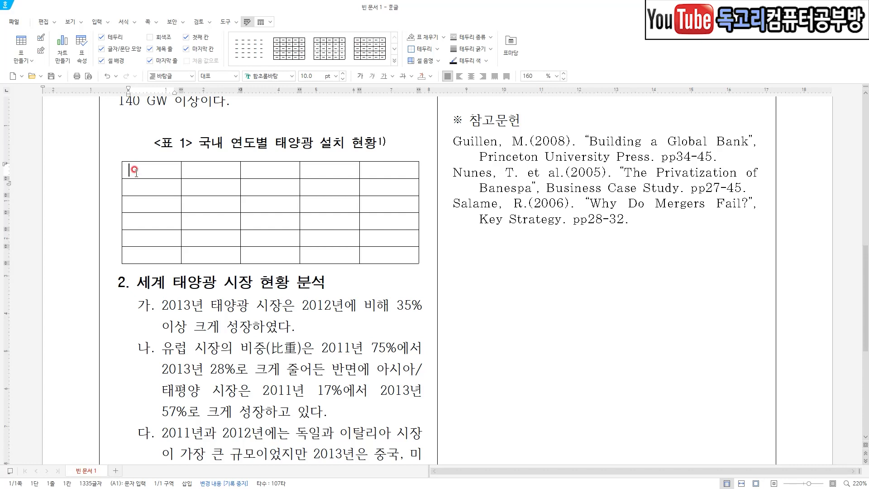
# Enter the headings 구분 and 2013년 in the first two cells of the new table's first row.
pyautogui.write('구분')
pyautogui.press('Tab')
pyautogui.write('2013년')
pyautogui.press('Tab')
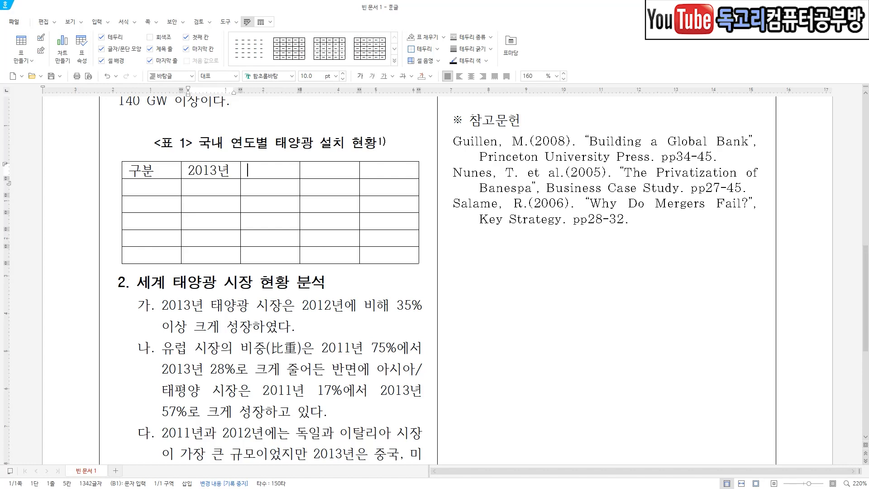
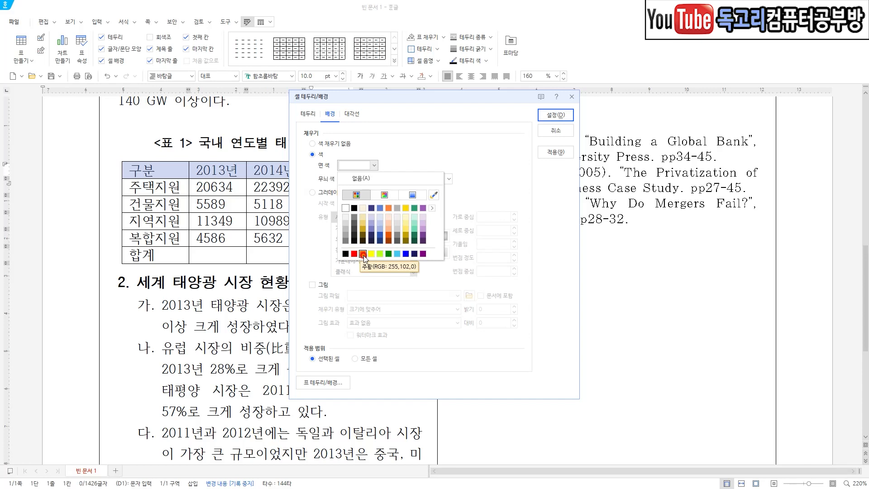
# Fill the table's header row with 주황 (255,102,0) and format its text as 굴림, white, bold and centred.
pyautogui.click(362, 254)
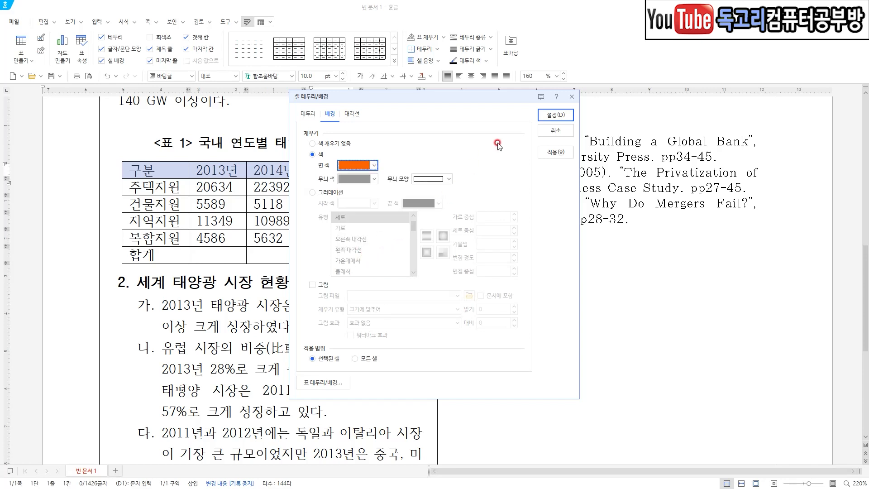
pyautogui.click(547, 119)
pyautogui.click(292, 77)
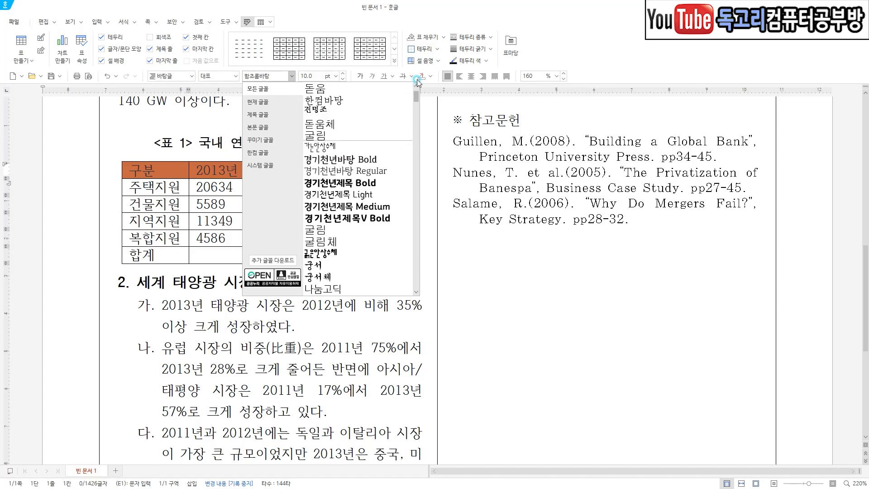
pyautogui.click(376, 135)
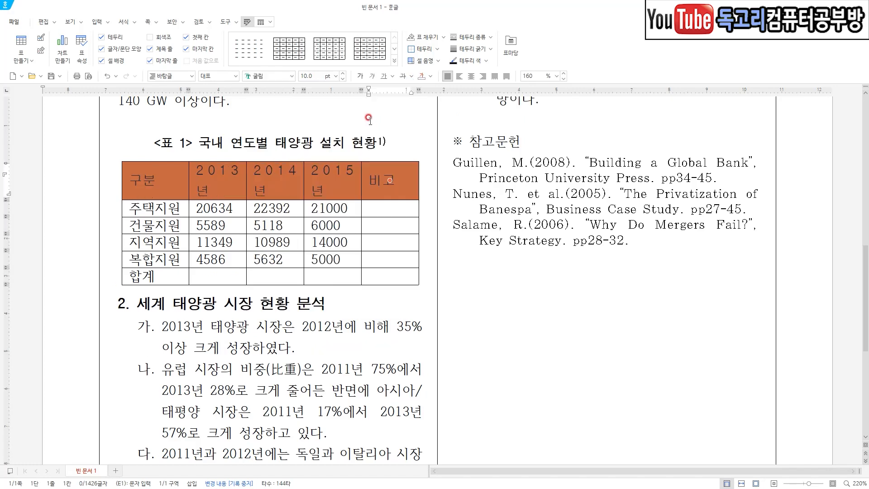
pyautogui.click(431, 77)
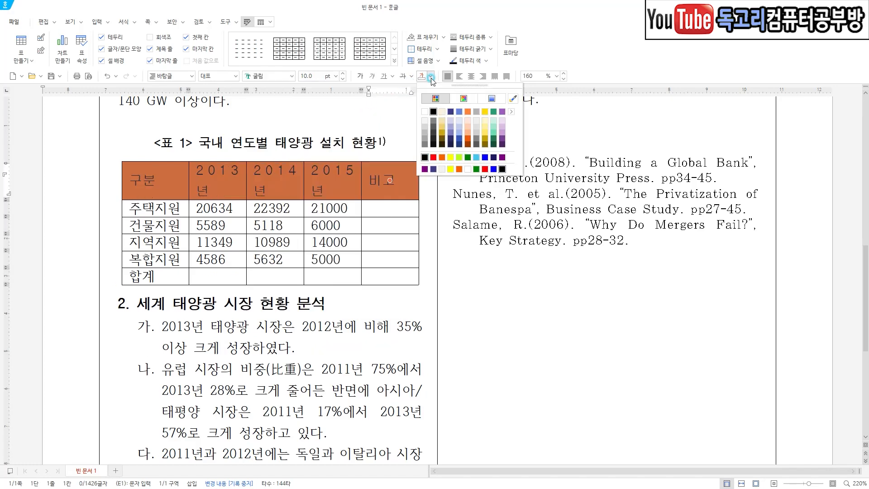
pyautogui.click(425, 112)
pyautogui.click(359, 77)
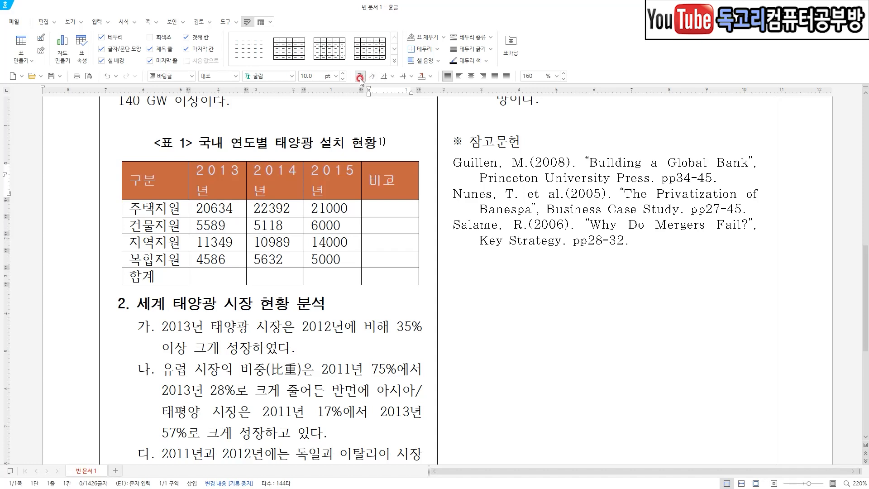
pyautogui.click(471, 77)
pyautogui.click(360, 315)
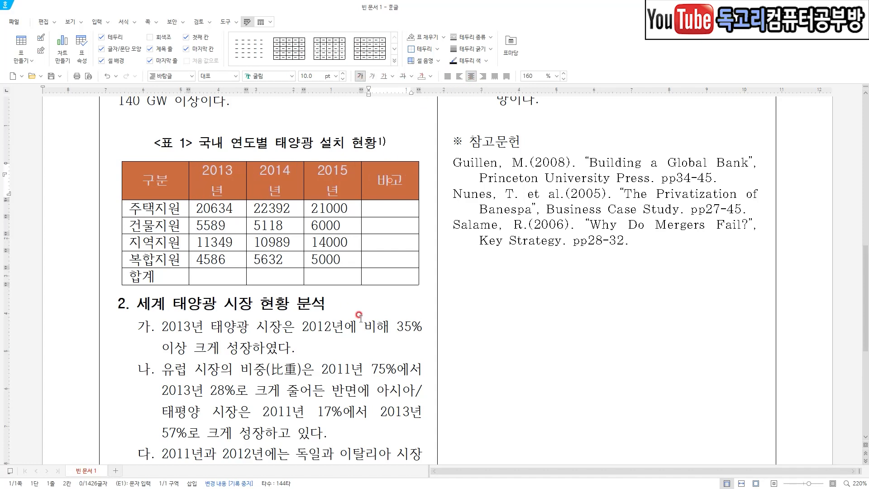
# Widen the 2015년 column by two increments, taking the space from the 비고 column.
pyautogui.click(242, 189)
pyautogui.moveTo(230, 183); pyautogui.dragTo(322, 274)
pyautogui.click(329, 184)
pyautogui.click(358, 342)
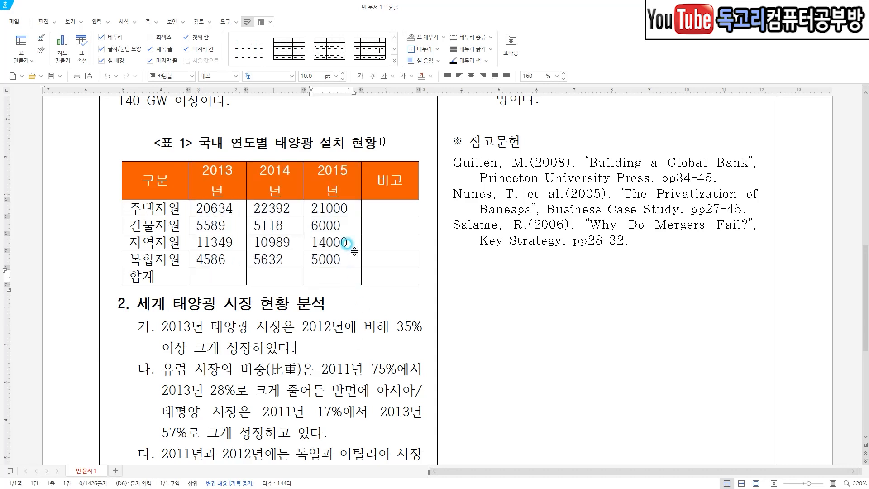
pyautogui.moveTo(340, 182); pyautogui.dragTo(338, 278)
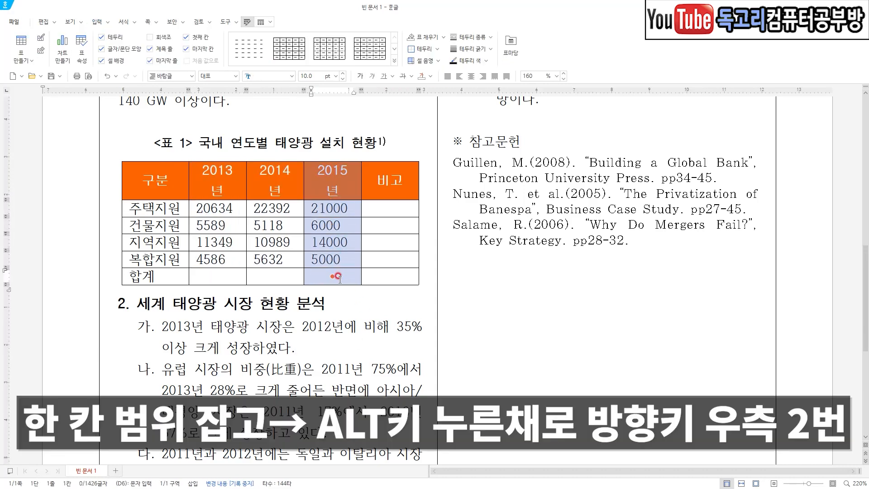
pyautogui.hotkey('alt', 'Right')
pyautogui.hotkey('alt', 'Right')
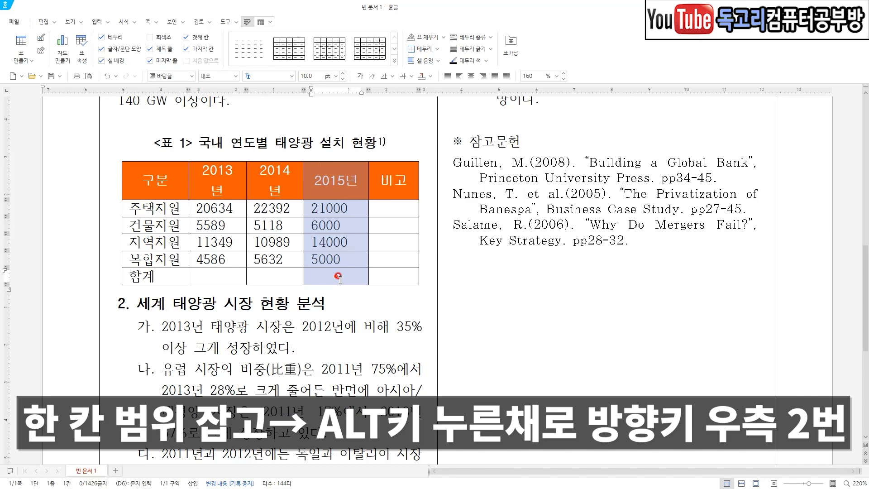
pyautogui.moveTo(381, 142)
pyautogui.mouseDown()
pyautogui.moveTo(388, 167)
pyautogui.moveTo(419, 130)
pyautogui.mouseUp()
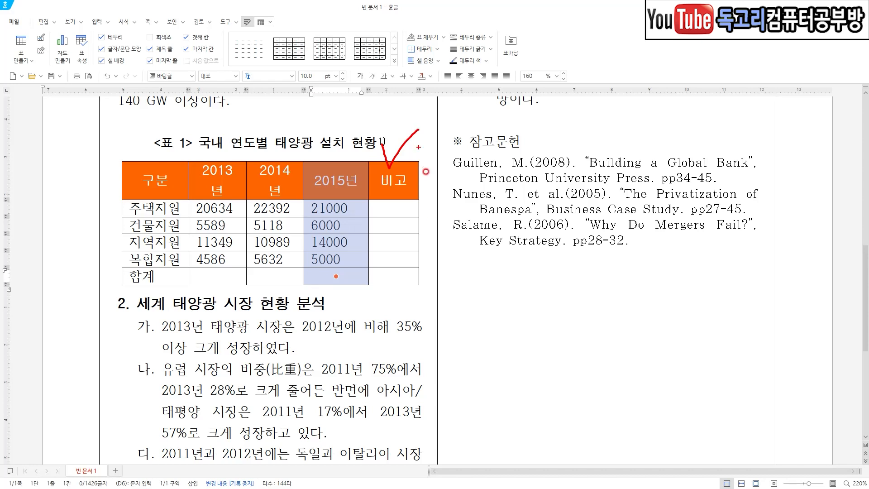
# Make the 2013년, 2014년 and 2015년 columns equal in width.
pyautogui.moveTo(224, 183); pyautogui.dragTo(315, 269)
pyautogui.press('Escape')
pyautogui.moveTo(231, 183); pyautogui.dragTo(334, 271)
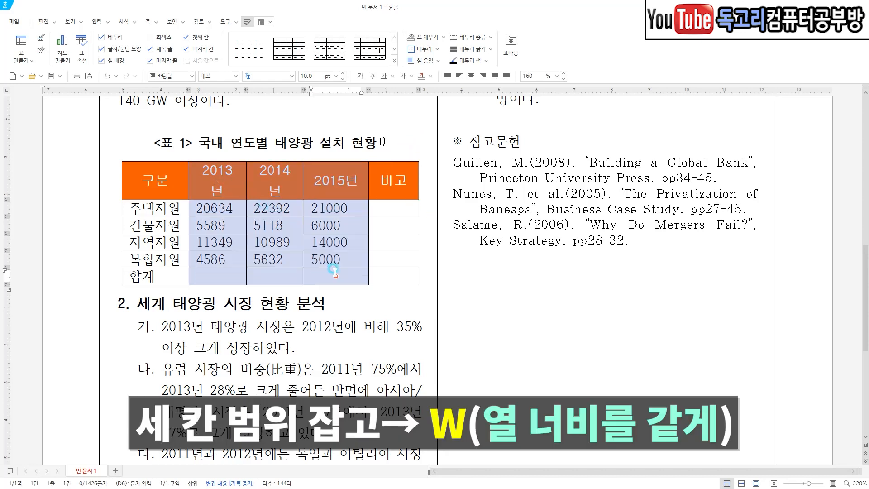
pyautogui.press('w')
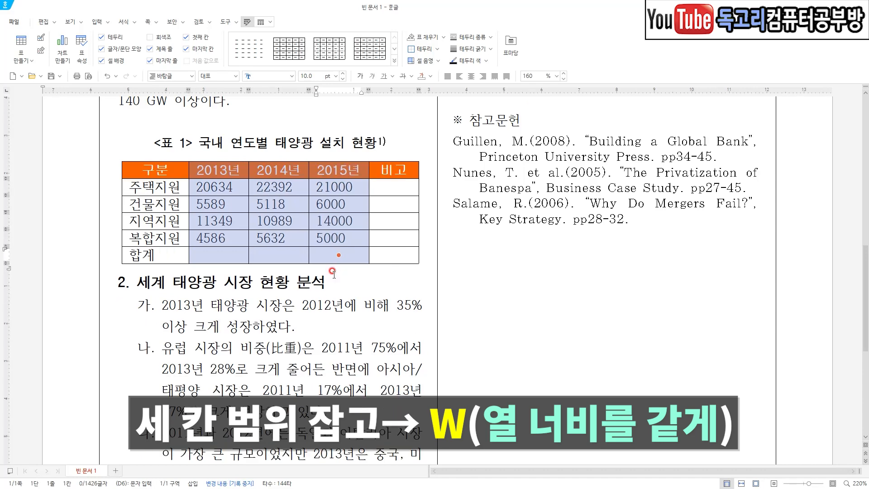
pyautogui.click(375, 283)
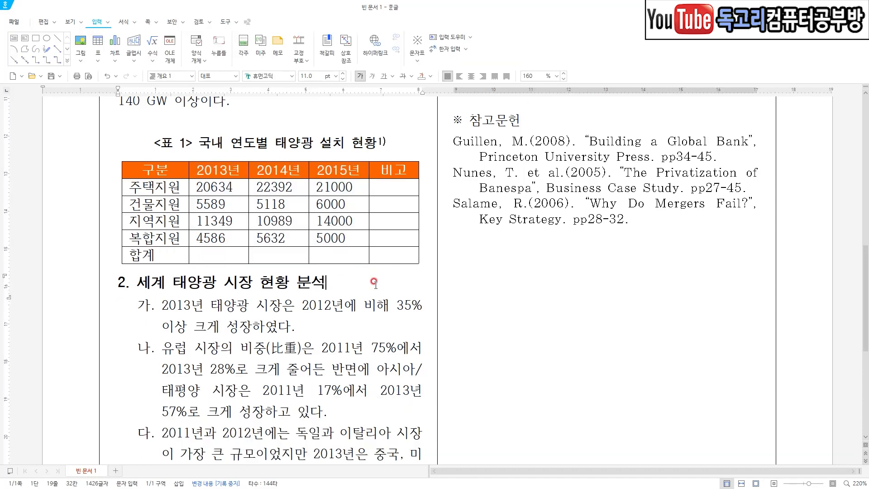
# Fill all cells of the 합계 row with solid yellow.
pyautogui.moveTo(156, 254); pyautogui.dragTo(393, 261)
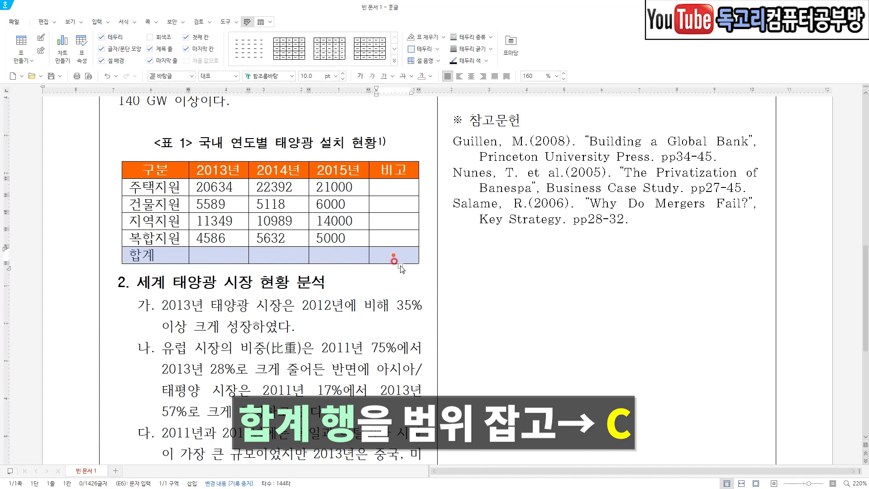
pyautogui.press('c')
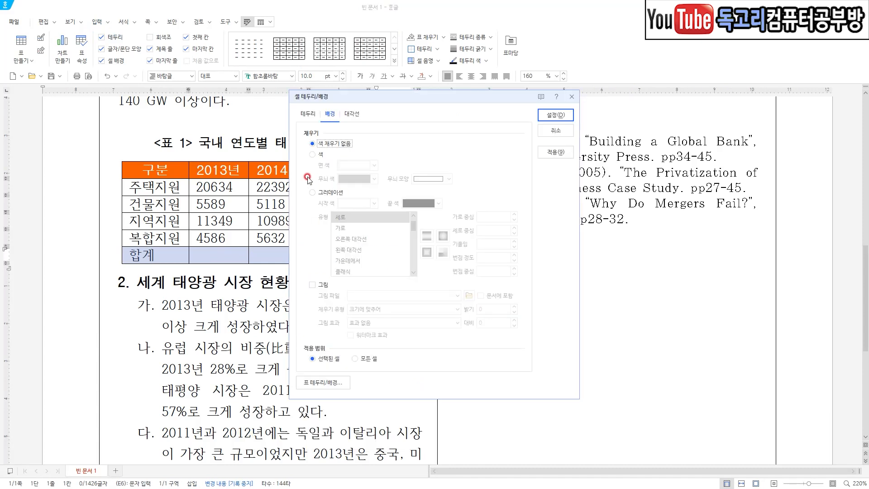
pyautogui.click(312, 154)
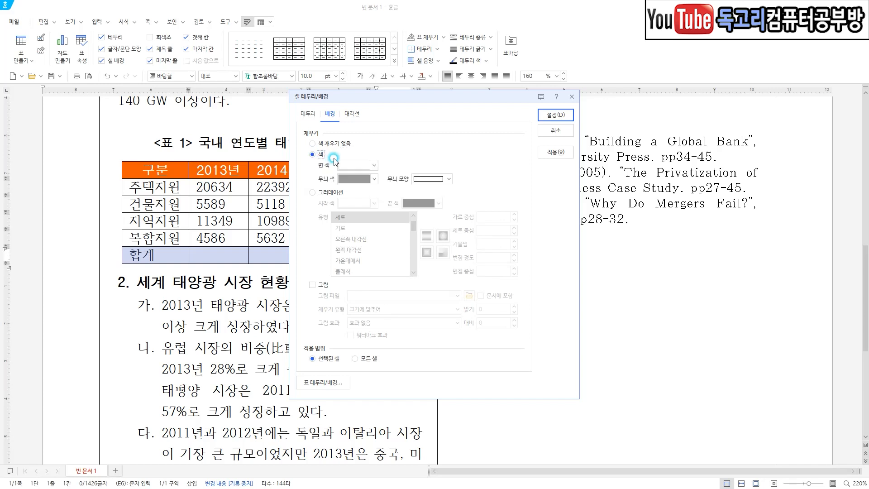
pyautogui.click(369, 167)
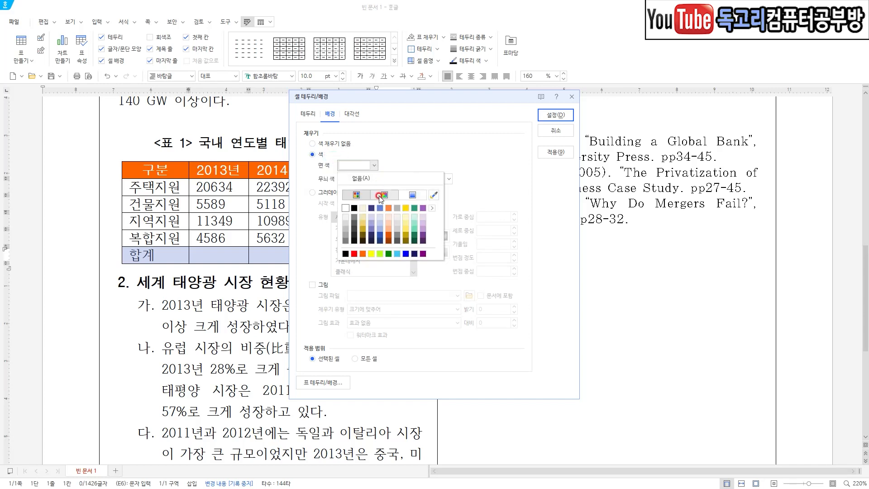
pyautogui.click(370, 254)
pyautogui.click(549, 116)
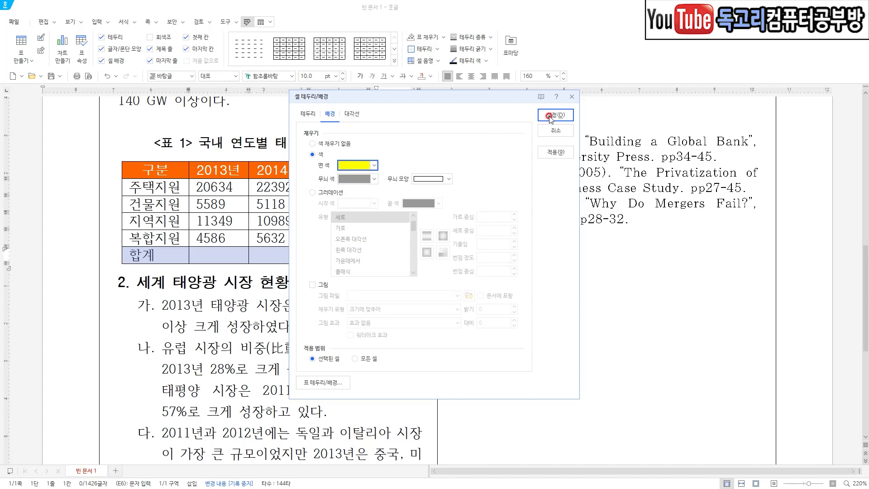
# Format the 합계 row's text as 굴림, bold and centred.
pyautogui.click(294, 76)
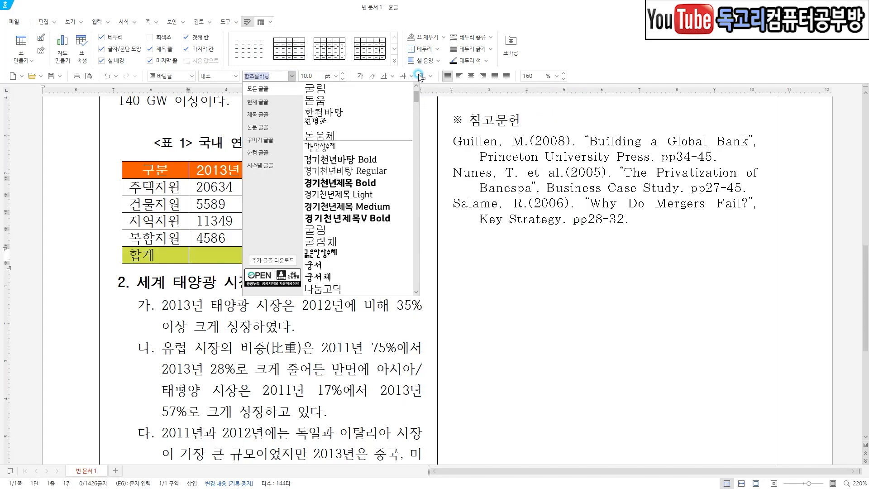
pyautogui.click(396, 89)
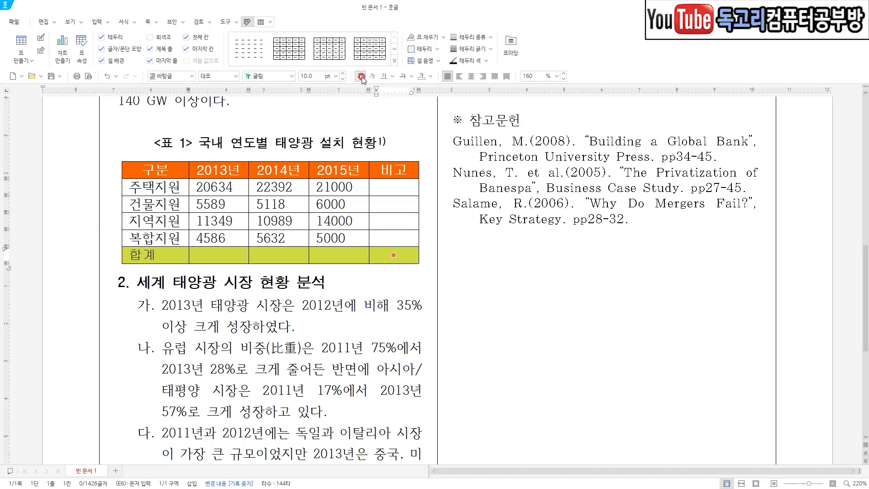
pyautogui.click(471, 77)
pyautogui.click(351, 282)
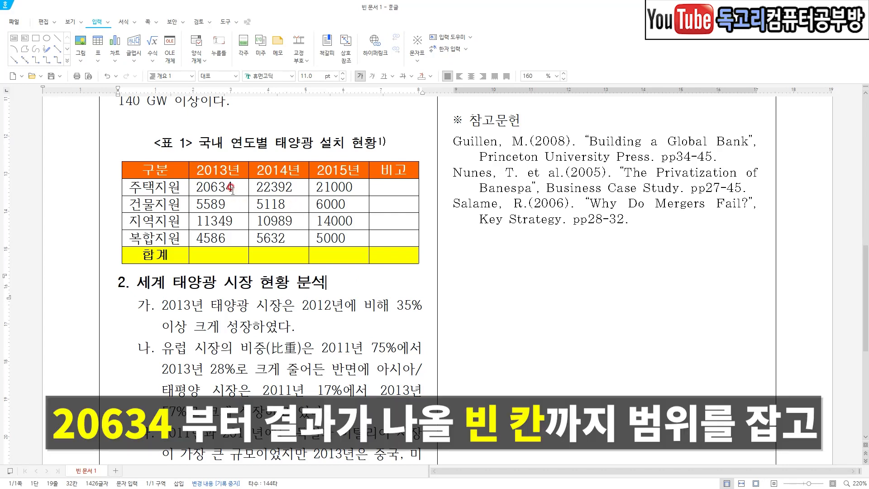
# Calculate the 합계 row totals for 2013년 to 2015년 with a block sum over the number cells and the empty total cells.
pyautogui.moveTo(237, 190); pyautogui.dragTo(330, 255)
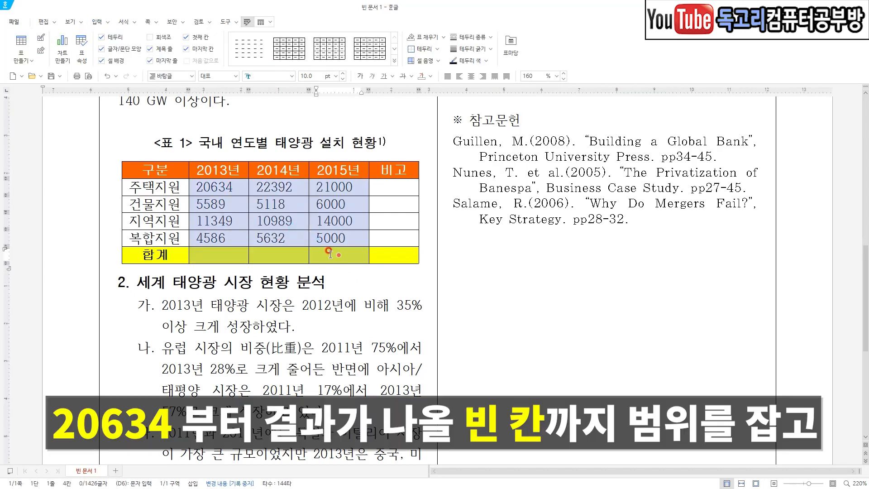
pyautogui.press('Escape')
pyautogui.moveTo(223, 187)
pyautogui.mouseDown()
pyautogui.moveTo(334, 257)
pyautogui.moveTo(318, 267)
pyautogui.mouseUp()
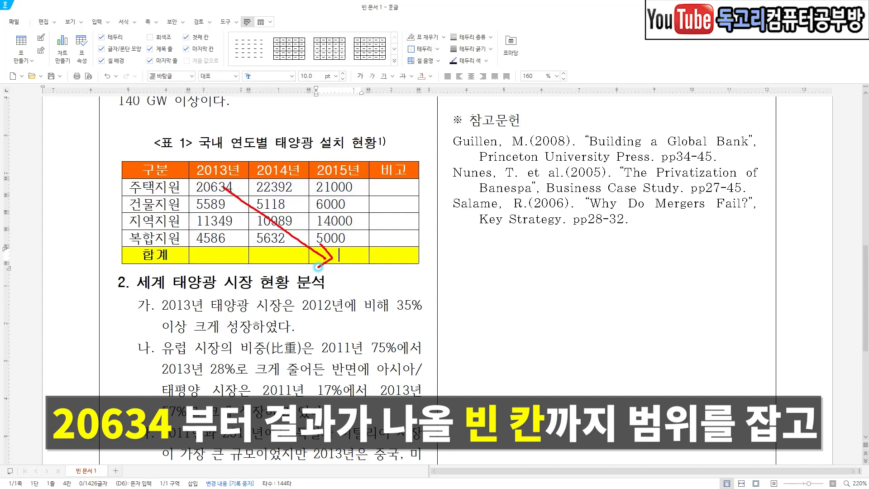
pyautogui.moveTo(233, 190)
pyautogui.mouseDown()
pyautogui.moveTo(267, 205)
pyautogui.moveTo(332, 258)
pyautogui.mouseUp()
pyautogui.hotkey('ctrl', 'shift', 's')
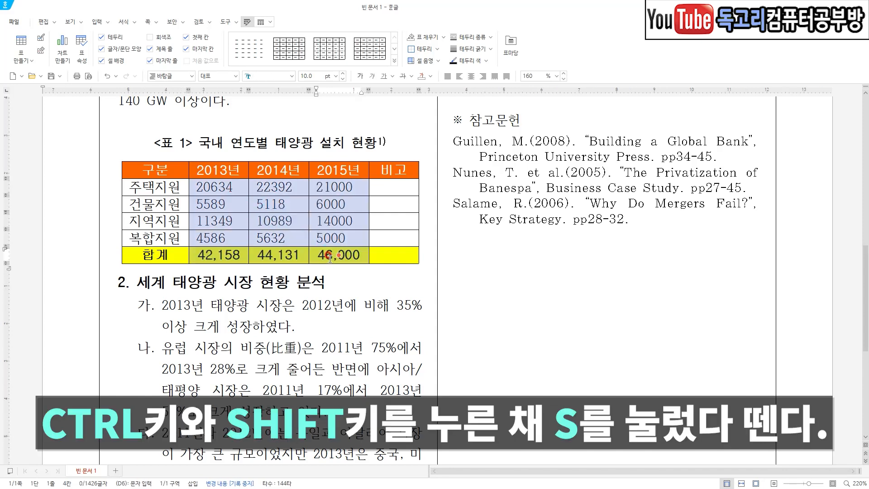
pyautogui.click(378, 291)
# Centre the row labels from 주택지원 to 복합지원.
pyautogui.moveTo(177, 187); pyautogui.dragTo(177, 239)
pyautogui.click(473, 77)
pyautogui.click(472, 78)
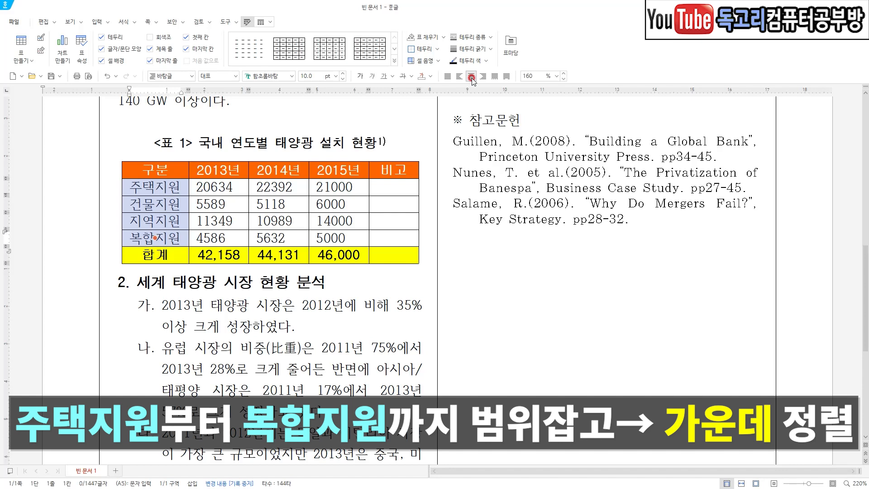
# Right-align all number cells of the three year columns, including the totals.
pyautogui.moveTo(212, 186); pyautogui.dragTo(346, 255)
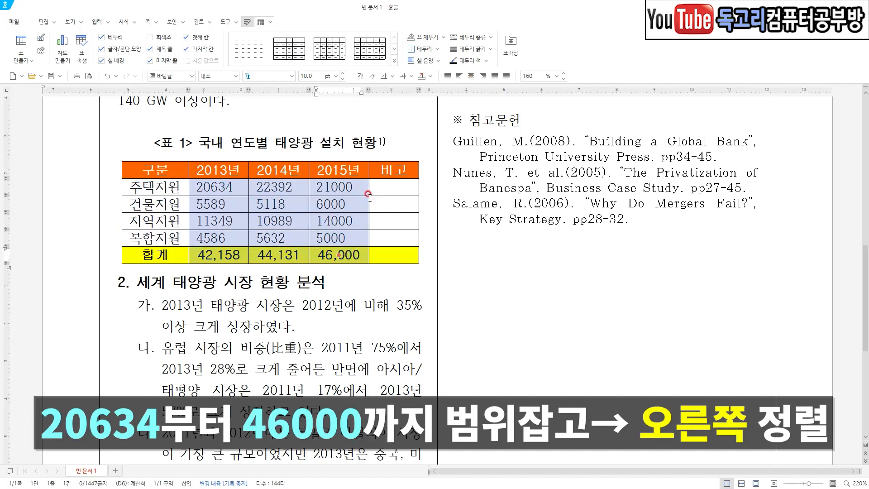
pyautogui.click(482, 76)
pyautogui.click(483, 76)
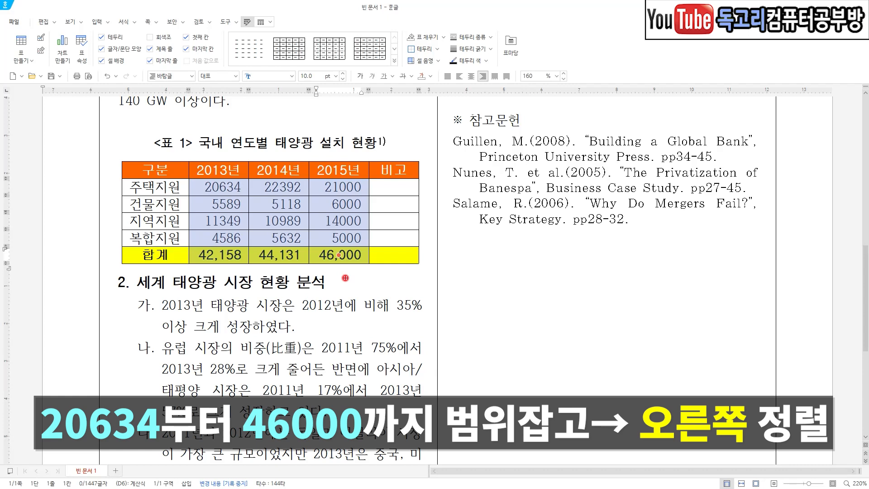
pyautogui.moveTo(364, 287)
pyautogui.mouseDown()
pyautogui.moveTo(377, 322)
pyautogui.moveTo(394, 298)
pyautogui.mouseUp()
pyautogui.press('Escape')
pyautogui.click(390, 282)
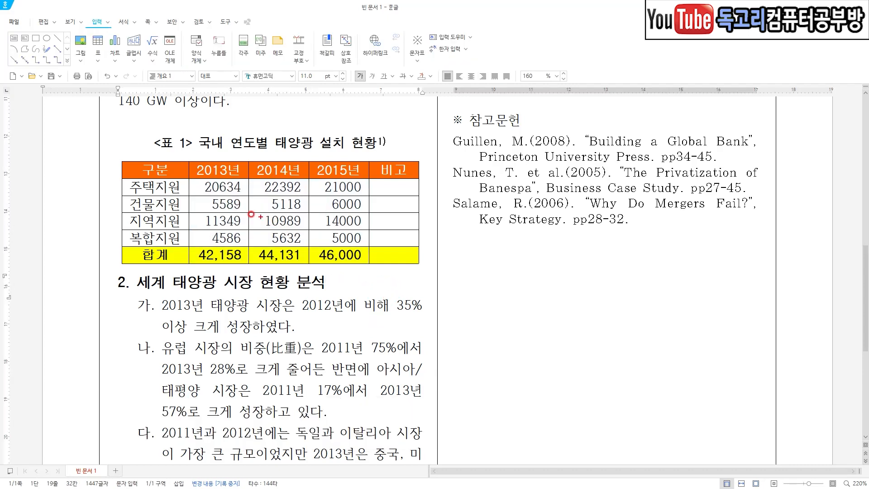
pyautogui.moveTo(201, 189); pyautogui.dragTo(193, 238)
pyautogui.moveTo(261, 190); pyautogui.dragTo(258, 239)
pyautogui.moveTo(318, 186); pyautogui.dragTo(320, 241)
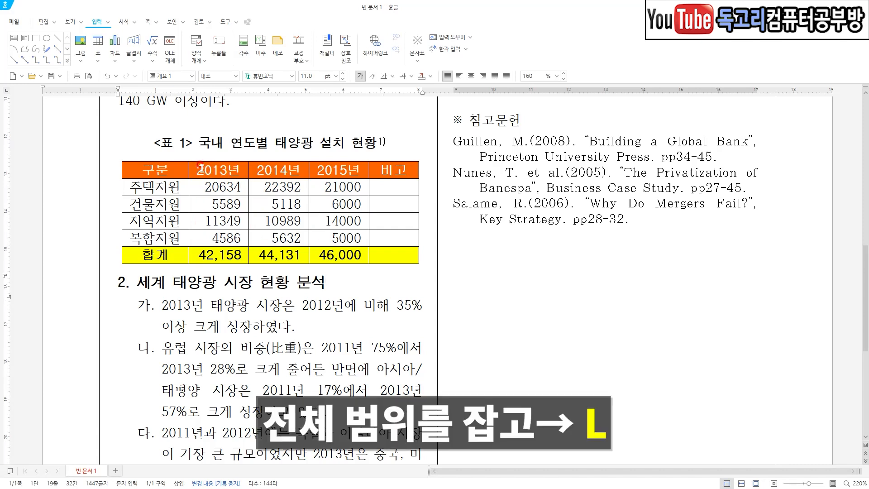
# Set the top and bottom borders of the whole table to a 0.4mm solid line.
pyautogui.moveTo(178, 168); pyautogui.dragTo(373, 256)
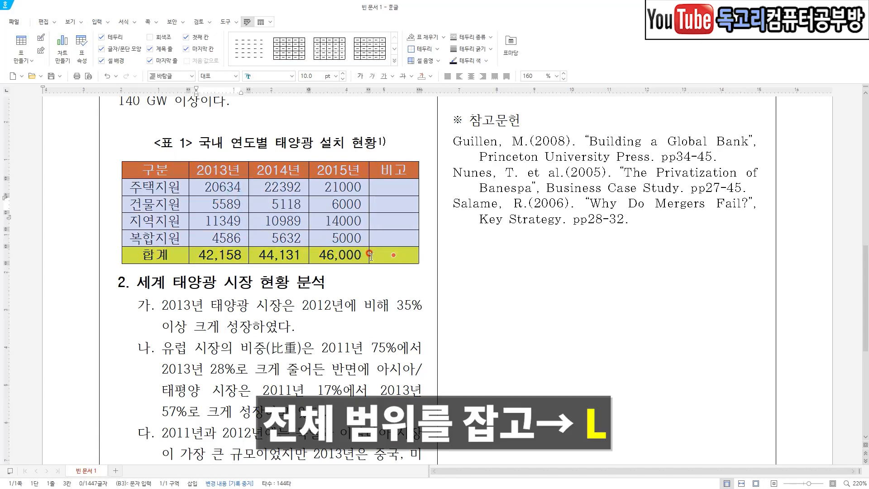
pyautogui.press('l')
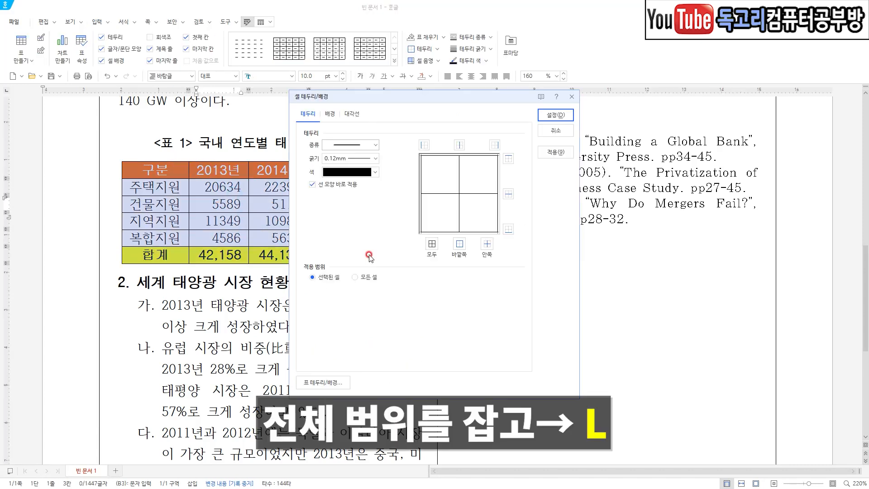
pyautogui.click(375, 158)
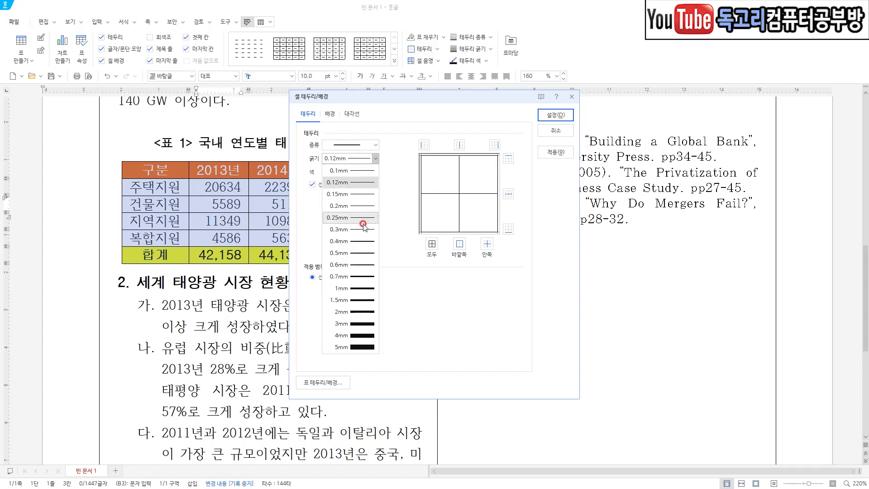
pyautogui.click(363, 242)
pyautogui.click(508, 158)
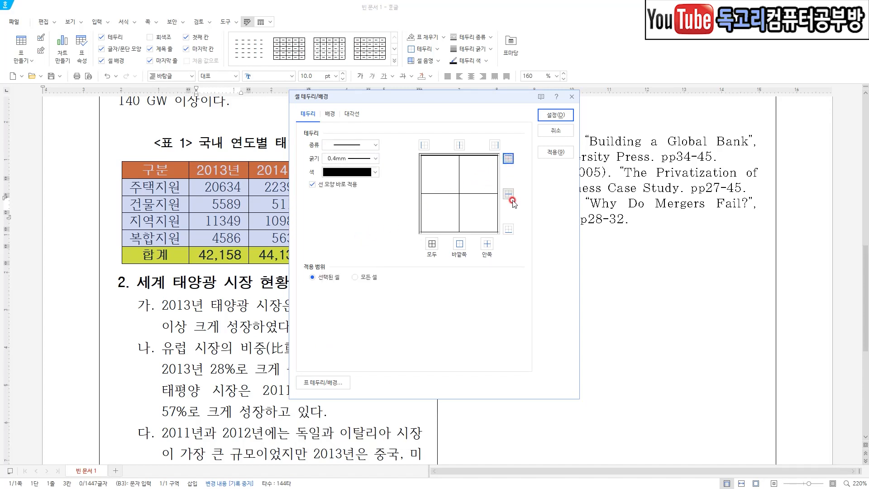
pyautogui.click(508, 229)
pyautogui.click(558, 116)
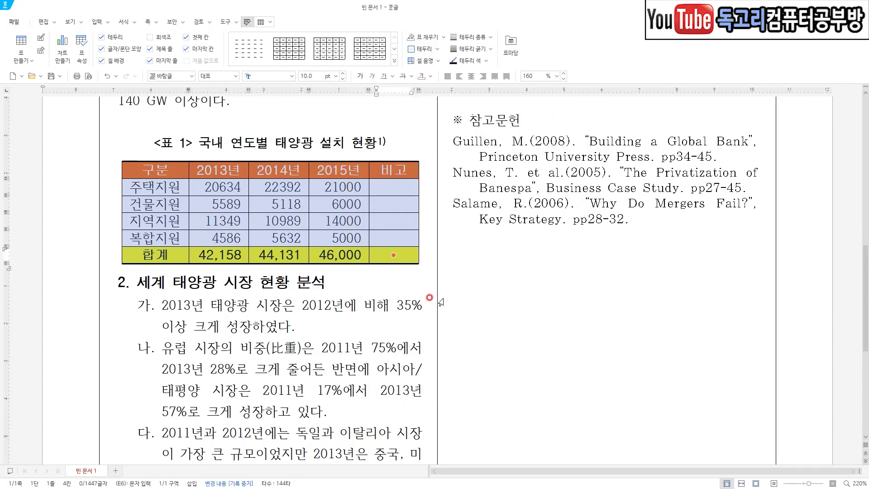
# Remove the left and right outer borders of the whole table by setting their line type to none.
pyautogui.click(175, 168)
pyautogui.moveTo(176, 168); pyautogui.dragTo(375, 248)
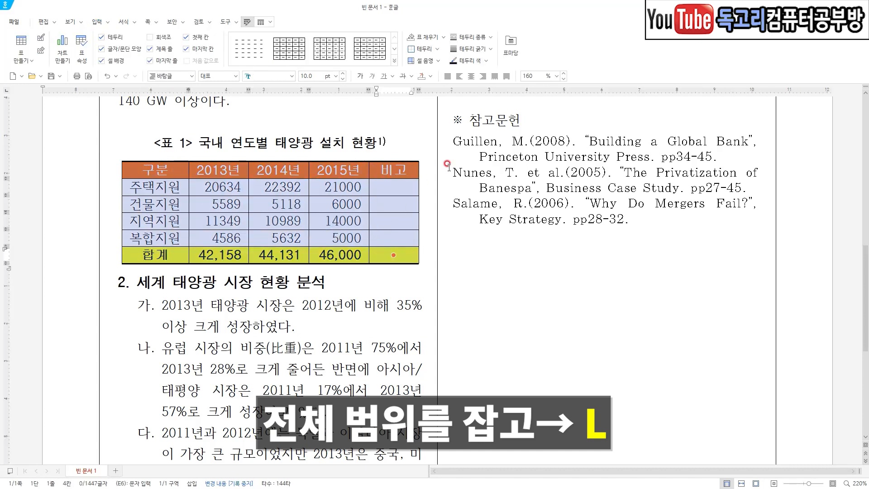
pyautogui.press('l')
pyautogui.click(375, 145)
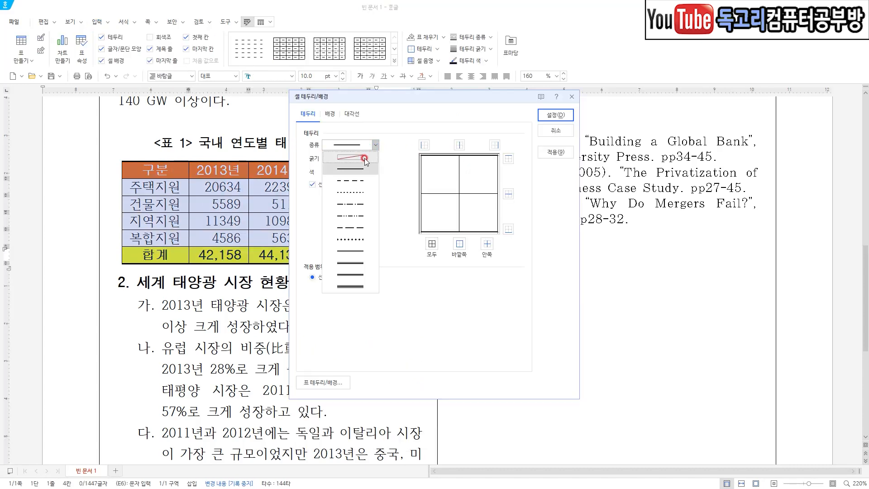
pyautogui.click(364, 159)
pyautogui.click(424, 144)
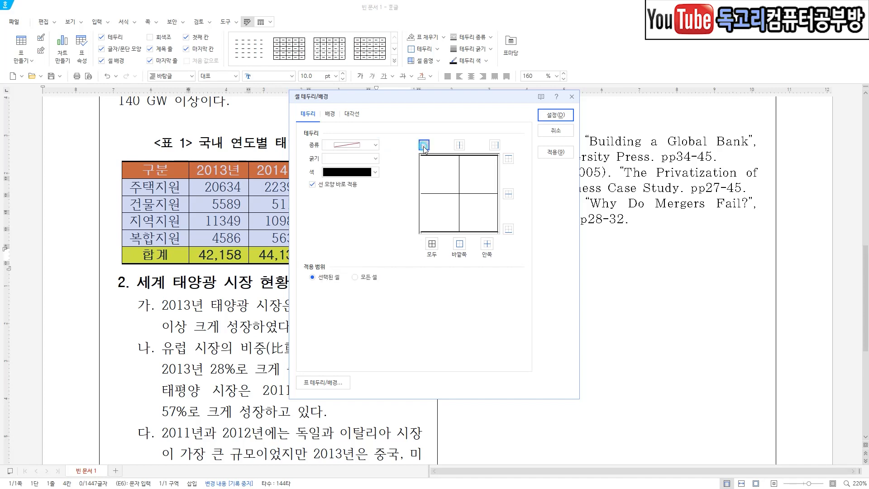
pyautogui.click(492, 147)
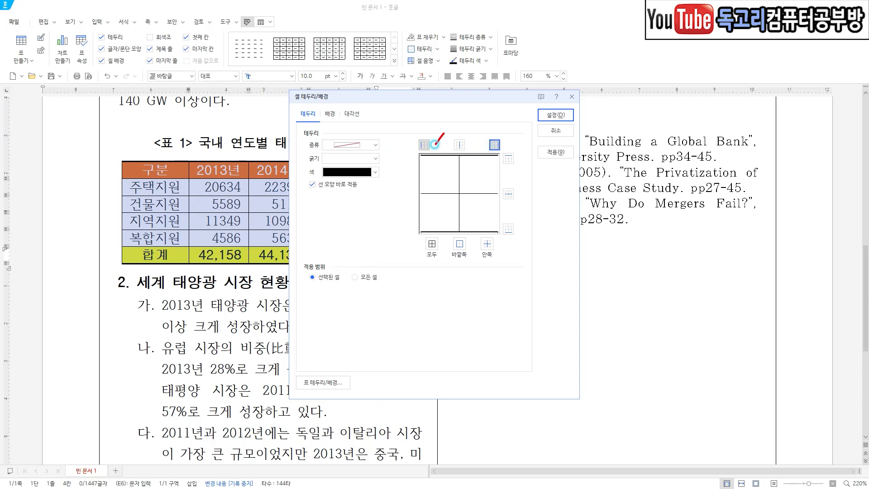
pyautogui.moveTo(516, 137); pyautogui.dragTo(489, 164)
pyautogui.moveTo(560, 118)
pyautogui.mouseDown()
pyautogui.moveTo(547, 99)
pyautogui.moveTo(555, 123)
pyautogui.mouseUp()
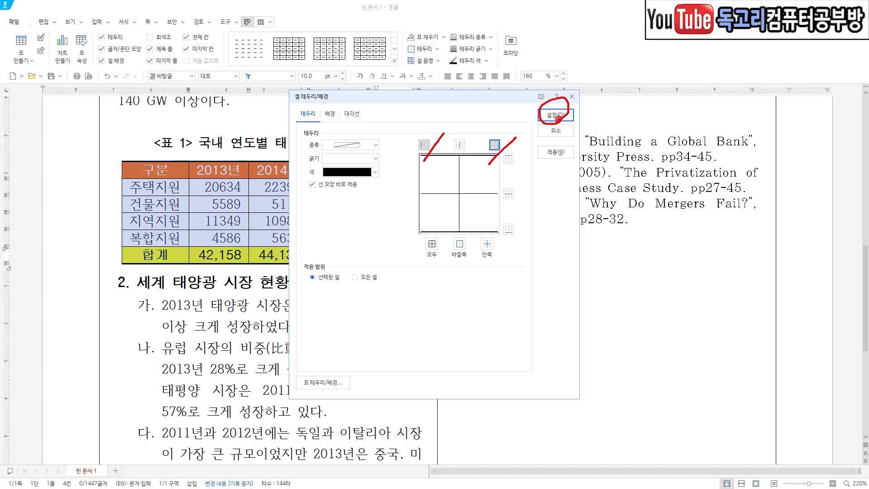
pyautogui.click(556, 115)
pyautogui.click(325, 310)
# Set double-line top and bottom borders on the body cells from 주택지원 to the empty 비고 cell of the 복합지원 row.
pyautogui.moveTo(154, 187); pyautogui.dragTo(393, 238)
pyautogui.moveTo(178, 187); pyautogui.dragTo(362, 246)
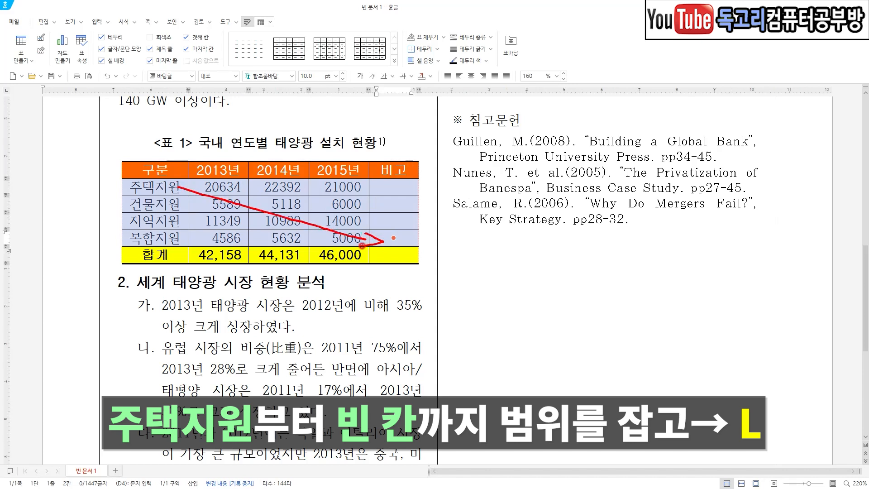
pyautogui.press('l')
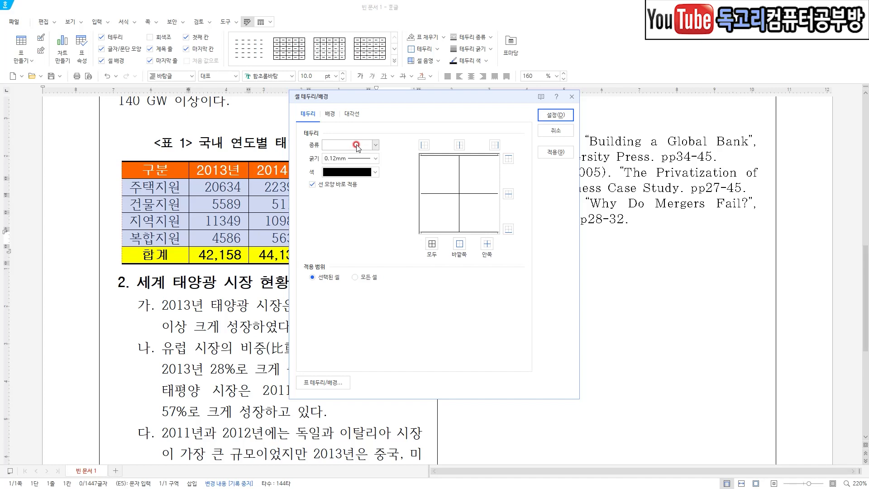
pyautogui.click(375, 145)
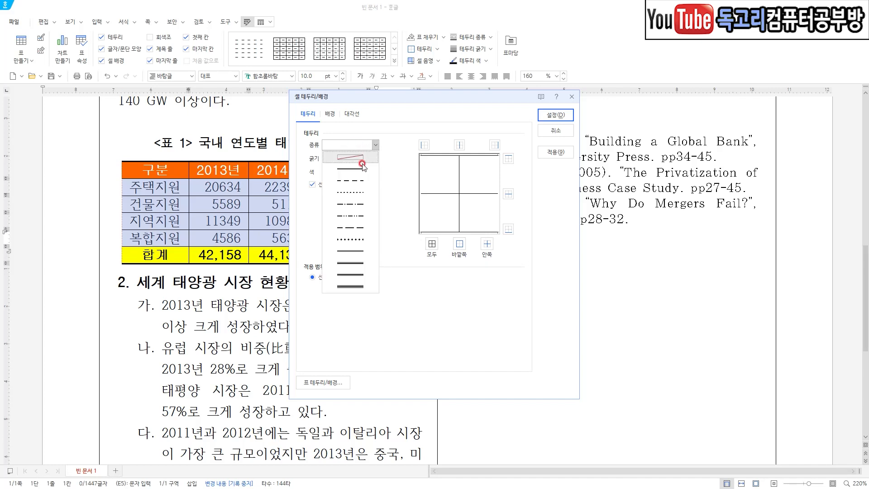
pyautogui.click(352, 251)
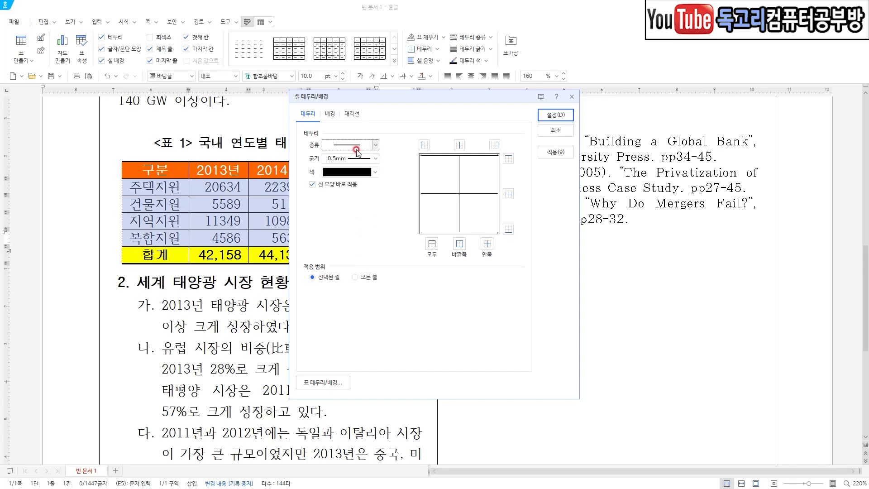
pyautogui.click(508, 159)
pyautogui.click(513, 226)
pyautogui.moveTo(525, 155); pyautogui.dragTo(512, 168)
pyautogui.moveTo(531, 219); pyautogui.dragTo(506, 254)
pyautogui.moveTo(581, 112); pyautogui.dragTo(561, 129)
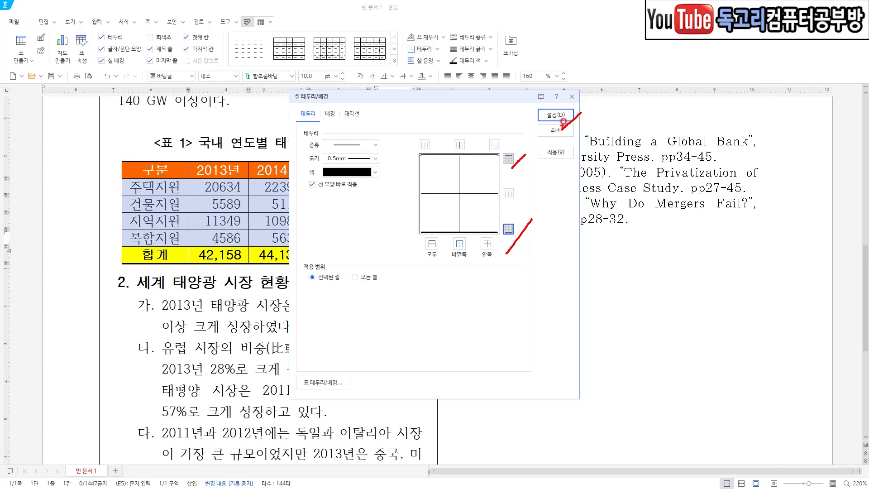
pyautogui.click(561, 119)
pyautogui.click(382, 291)
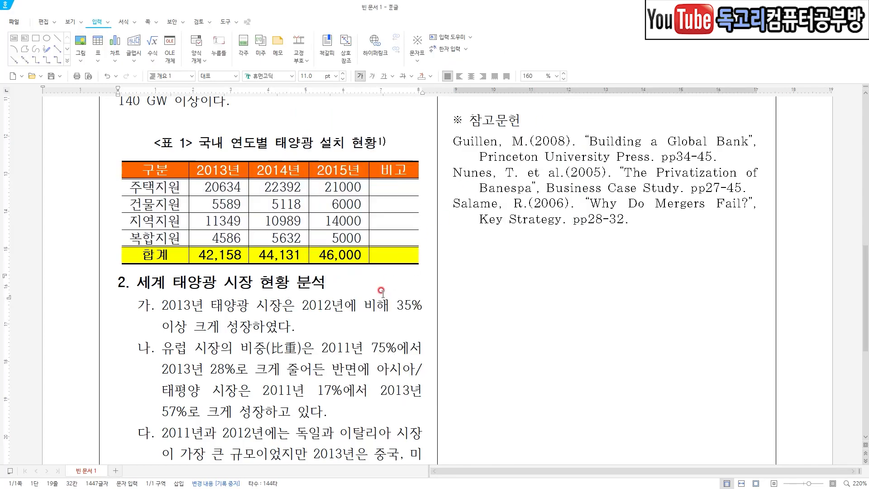
# Add a caption positioned above the solar installation table.
pyautogui.click(341, 197)
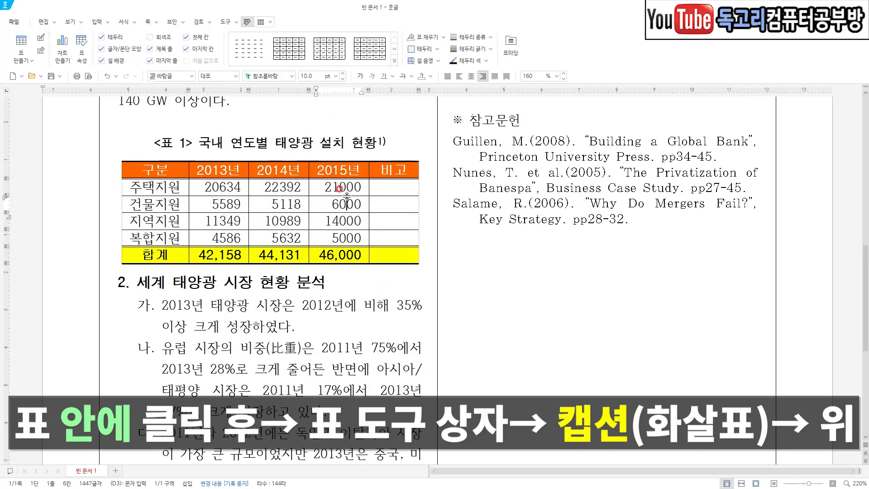
pyautogui.moveTo(330, 190); pyautogui.dragTo(362, 171)
pyautogui.moveTo(268, 26)
pyautogui.mouseDown()
pyautogui.moveTo(247, 11)
pyautogui.moveTo(277, 28)
pyautogui.moveTo(268, 39)
pyautogui.mouseUp()
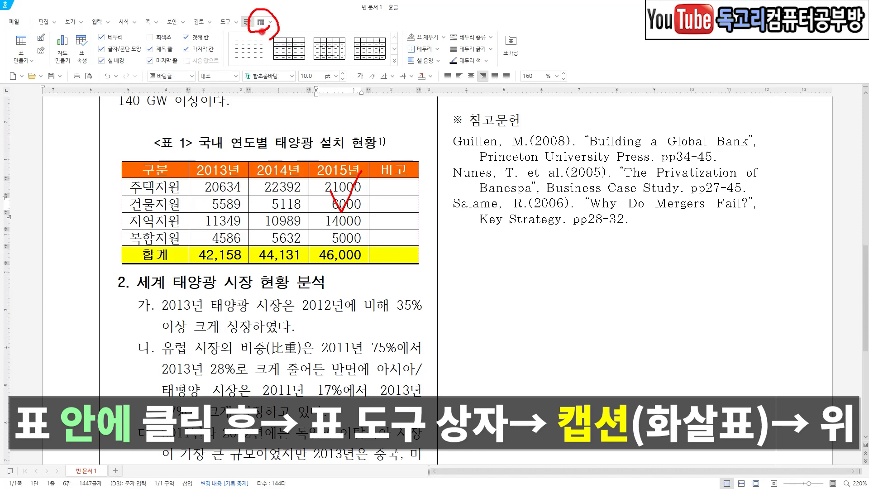
pyautogui.click(261, 23)
pyautogui.click(485, 59)
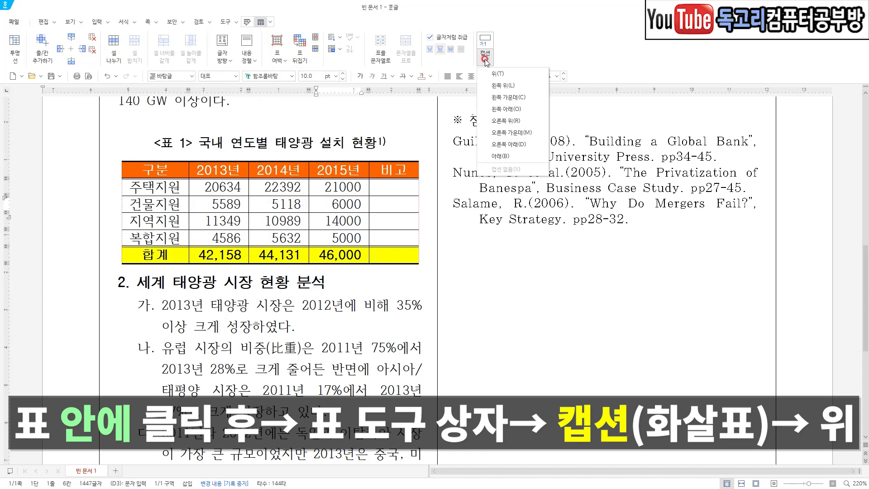
pyautogui.moveTo(517, 59); pyautogui.dragTo(498, 83)
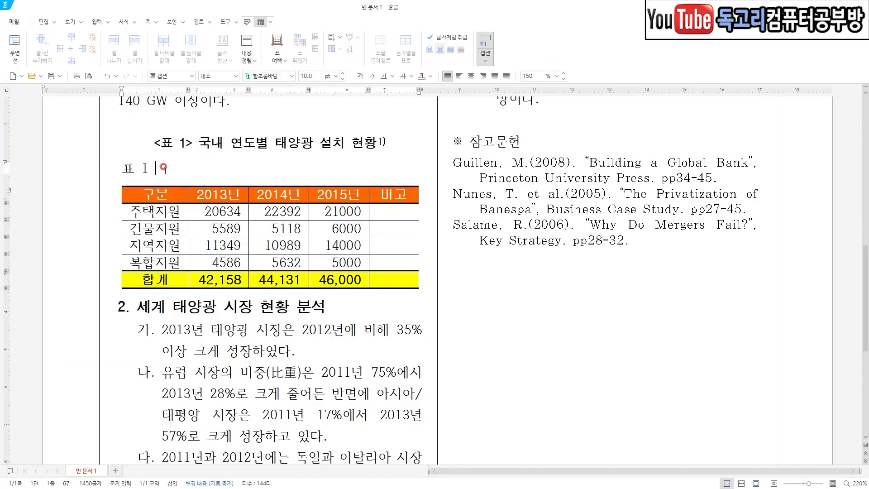
# Select the default text of the new table caption.
pyautogui.moveTo(162, 169); pyautogui.dragTo(106, 168)
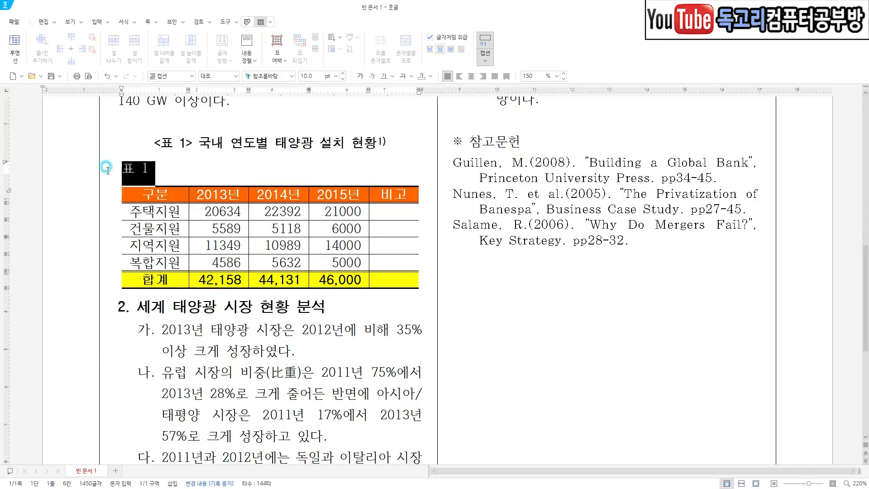